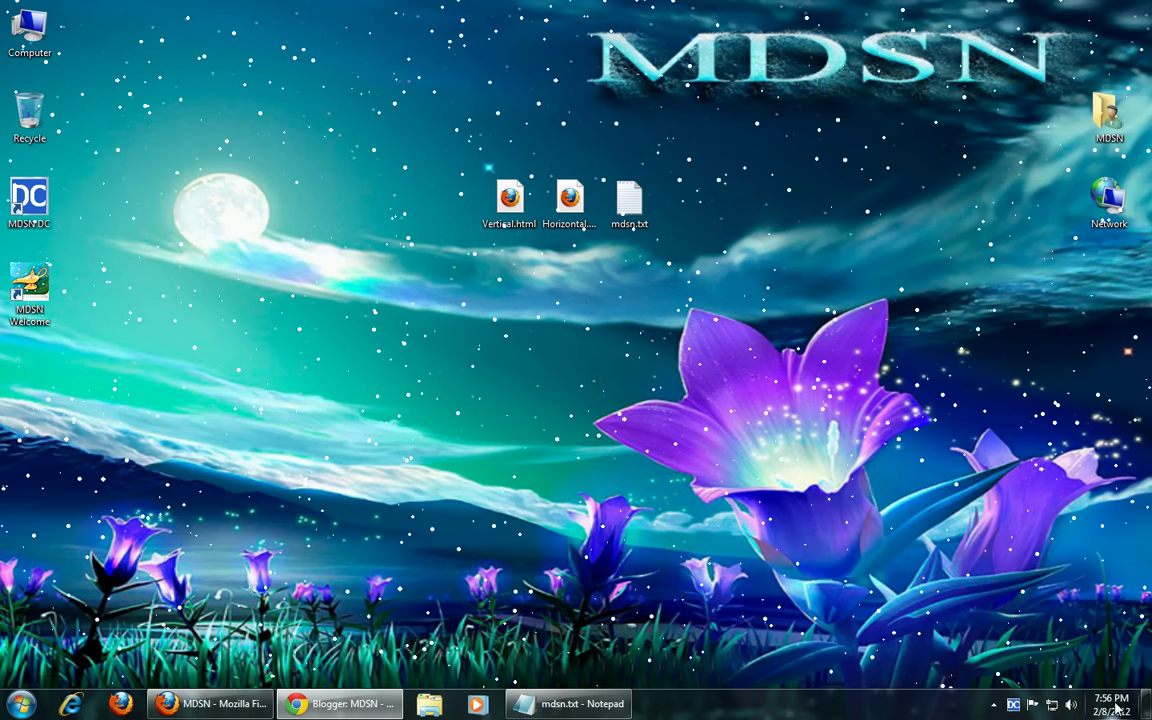
Bring the Firefox window showing the MDSN blog's About me and Site map posts to the front
{"action": "left_click", "coordinate": [230, 701]}
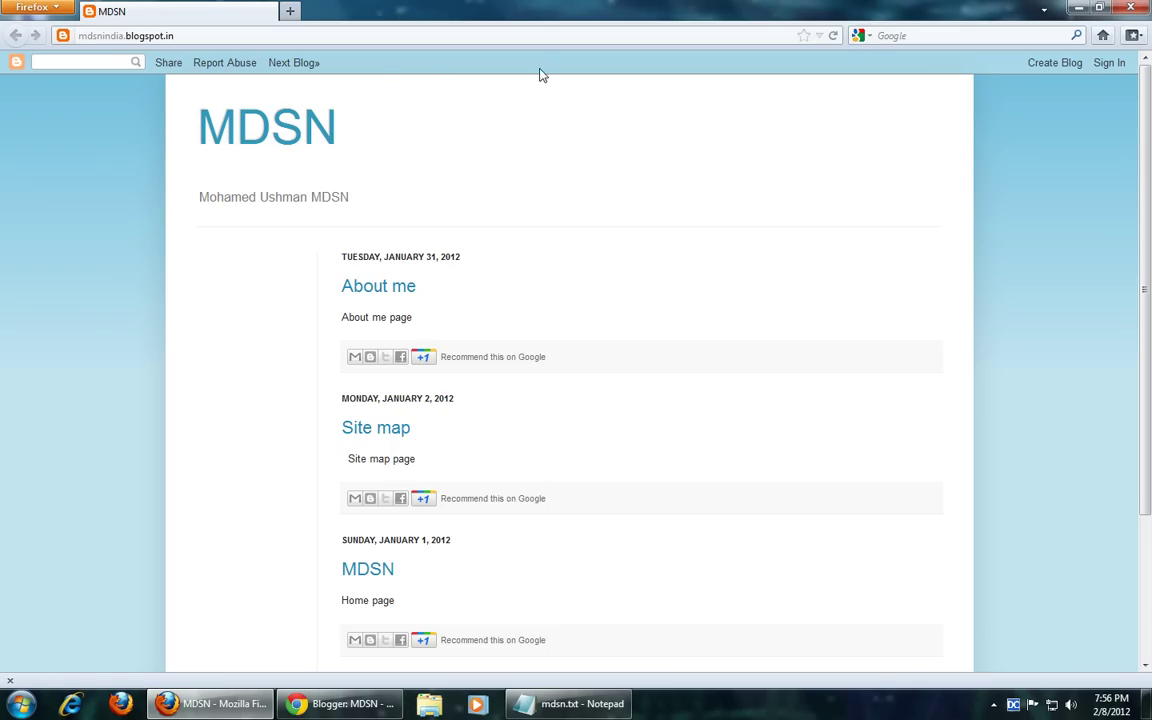
Copy the whole navbar-, header- and attribution-hiding CSS snippet from mdsn.txt in Notepad
{"action": "scroll", "coordinate": [301, 455], "scroll_direction": "down", "scroll_amount": 3}
{"action": "scroll", "coordinate": [301, 442], "scroll_direction": "up", "scroll_amount": 3}
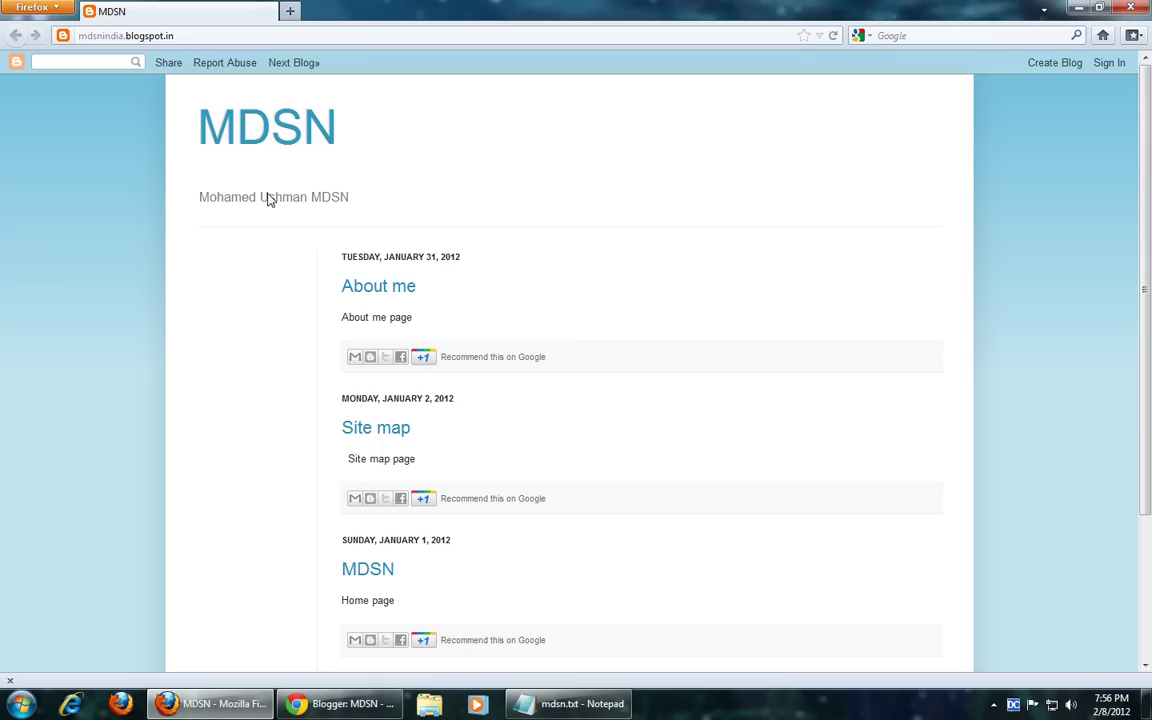
{"action": "scroll", "coordinate": [418, 627], "scroll_direction": "down", "scroll_amount": 3}
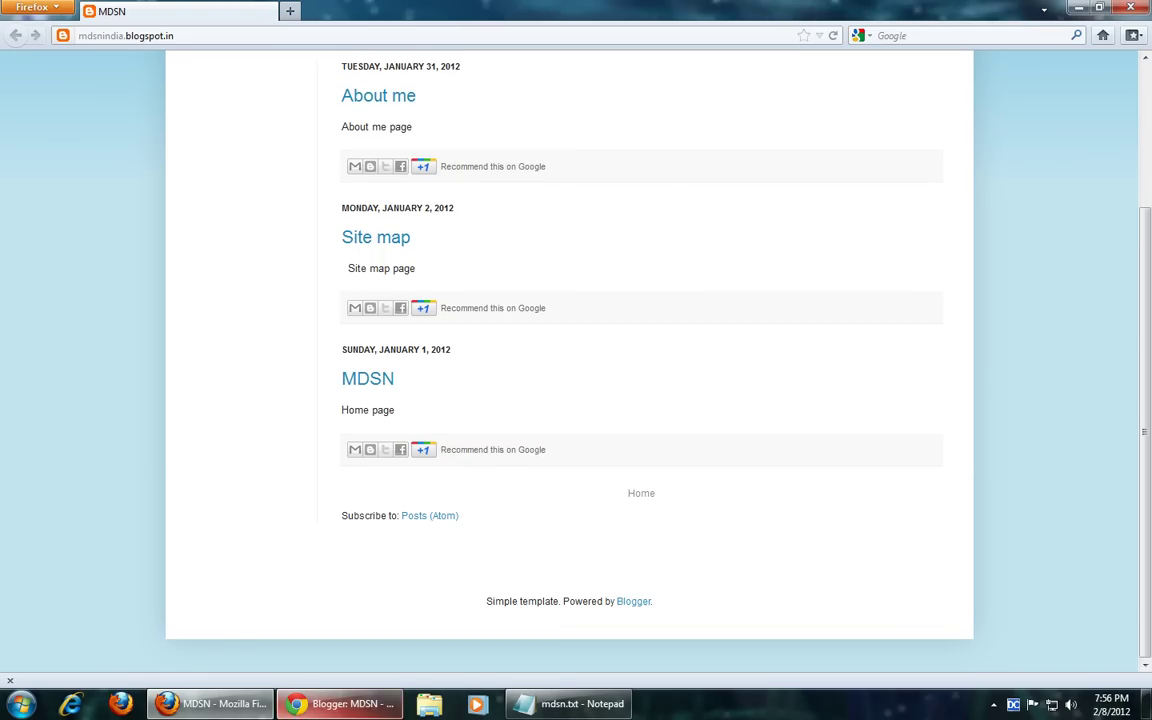
{"action": "mouse_move", "coordinate": [340, 704]}
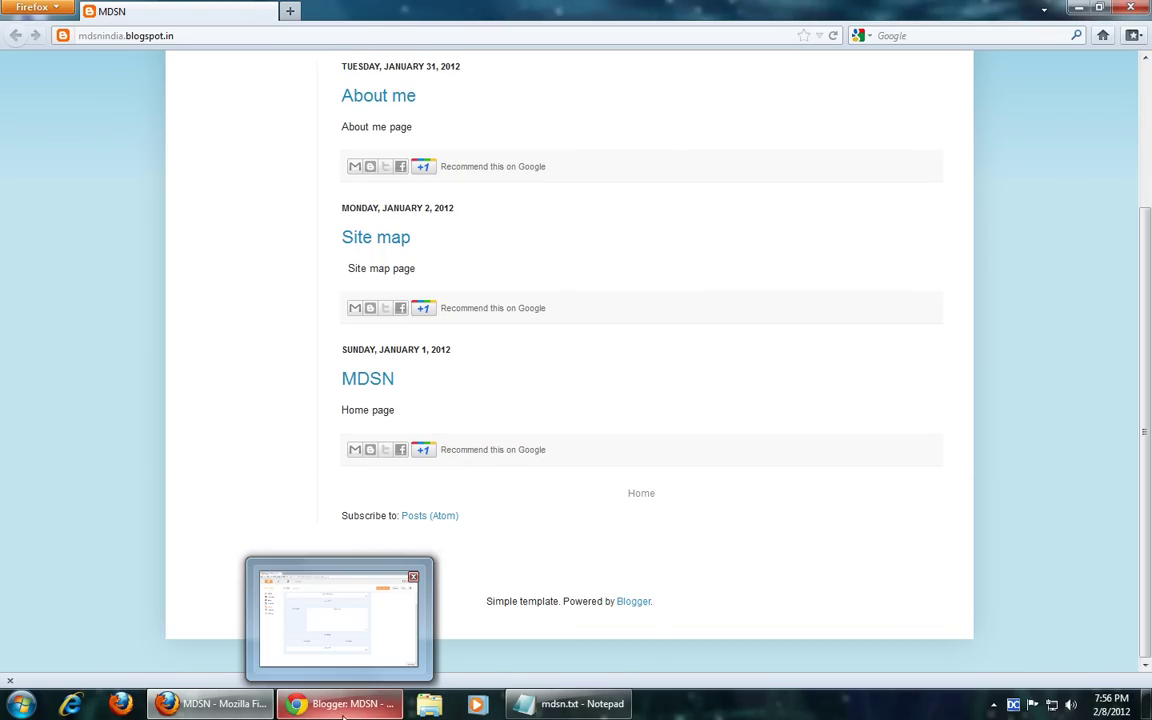
{"action": "left_click", "coordinate": [575, 704]}
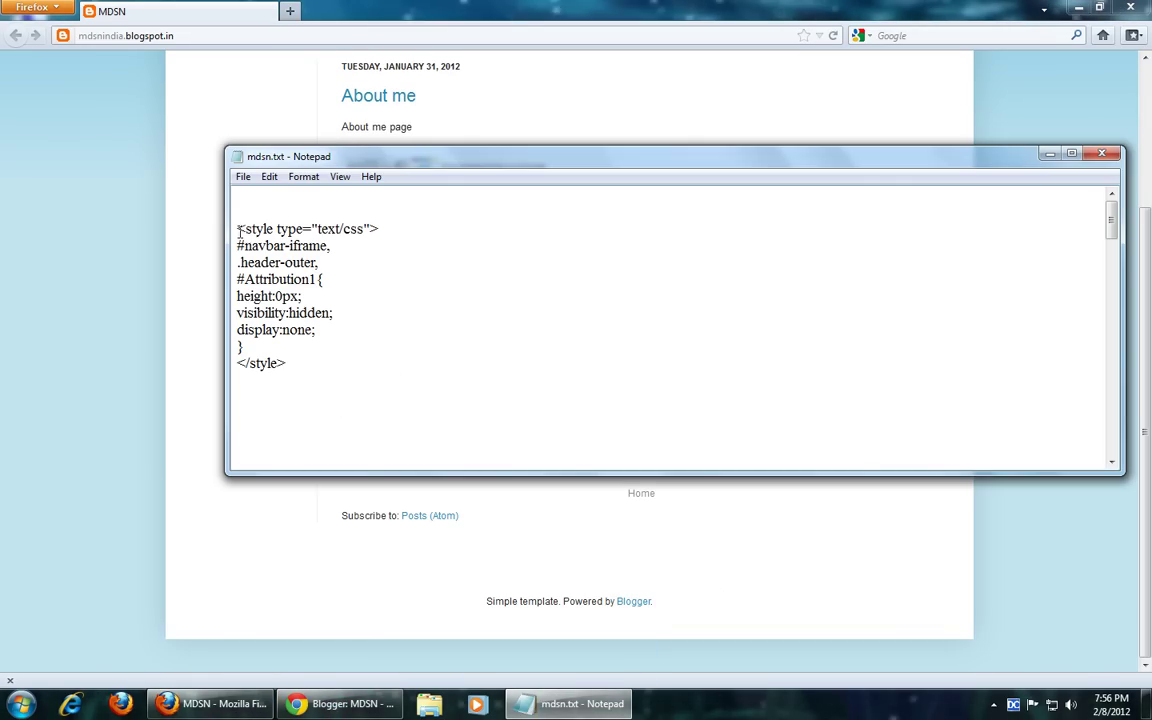
{"action": "left_click_drag", "start_coordinate": [238, 226], "coordinate": [301, 370]}
{"action": "right_click", "coordinate": [266, 272]}
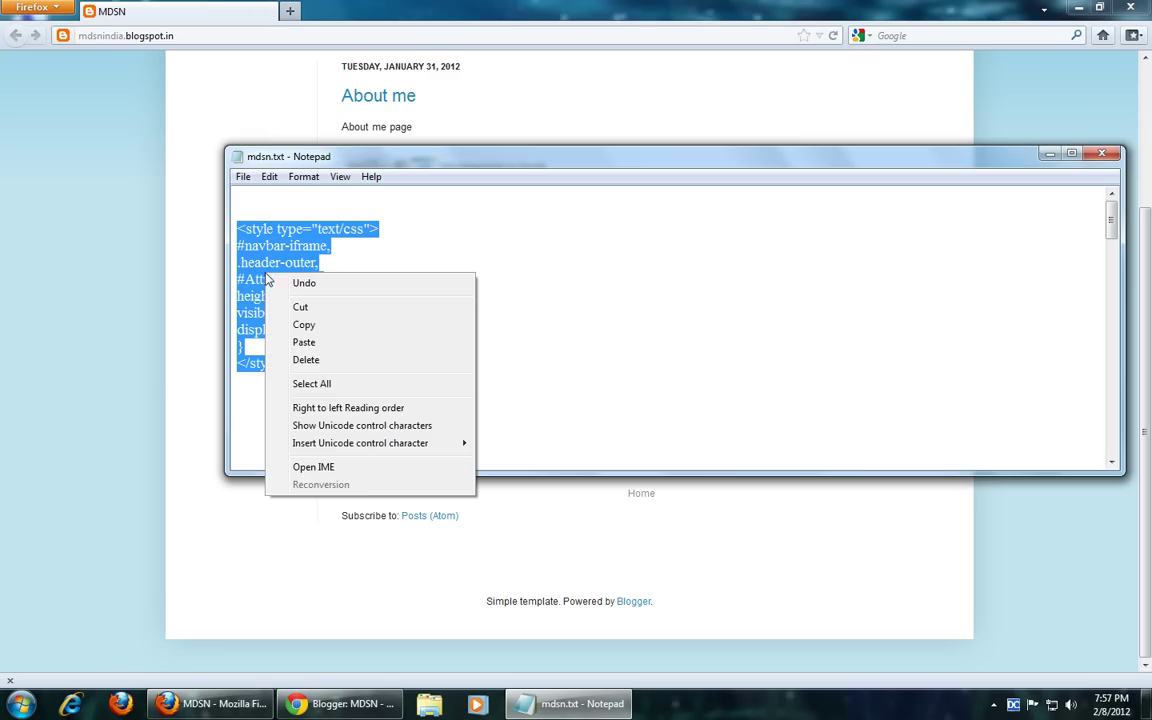
{"action": "left_click", "coordinate": [304, 326]}
Add a footer HTML/JavaScript gadget whose content is the pasted hiding CSS, and save it
{"action": "left_click", "coordinate": [340, 704]}
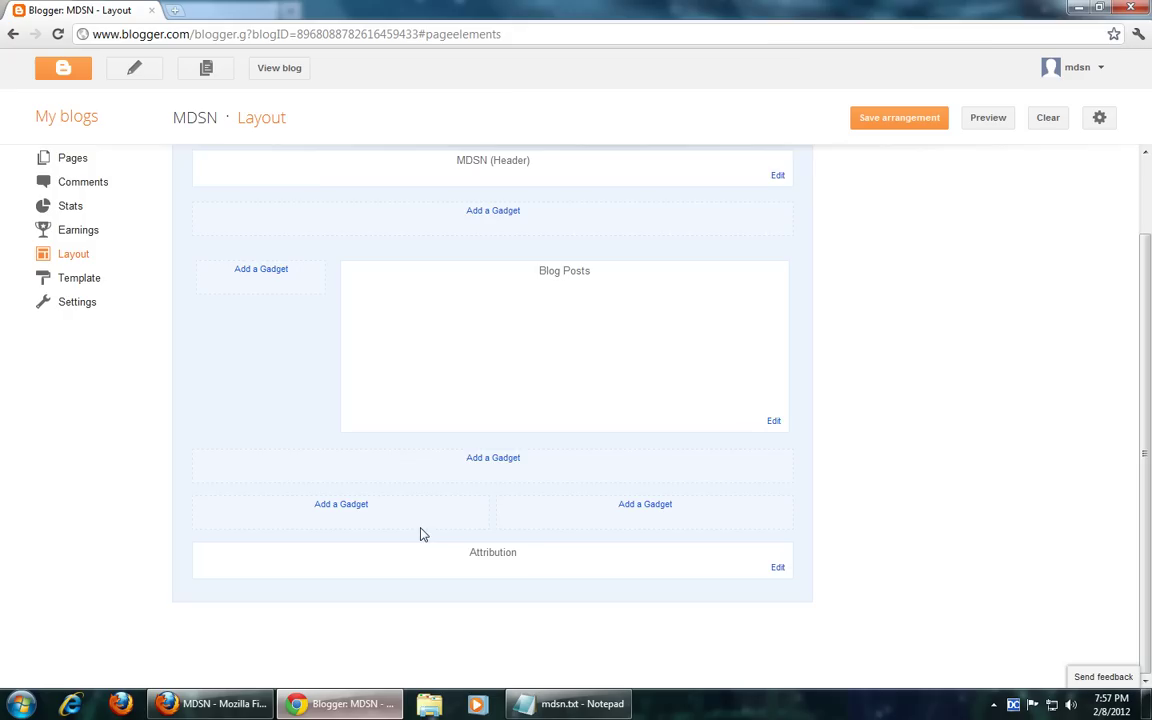
{"action": "scroll", "coordinate": [421, 536], "scroll_direction": "up", "scroll_amount": 2}
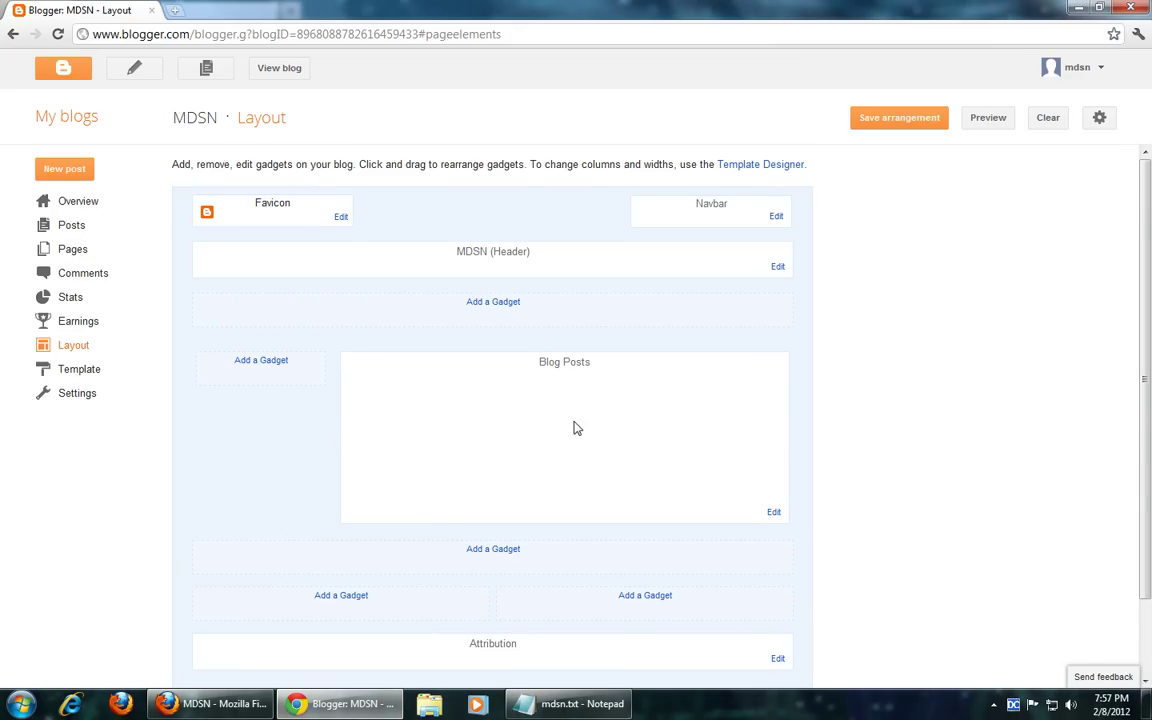
{"action": "scroll", "coordinate": [570, 455], "scroll_direction": "down", "scroll_amount": 2}
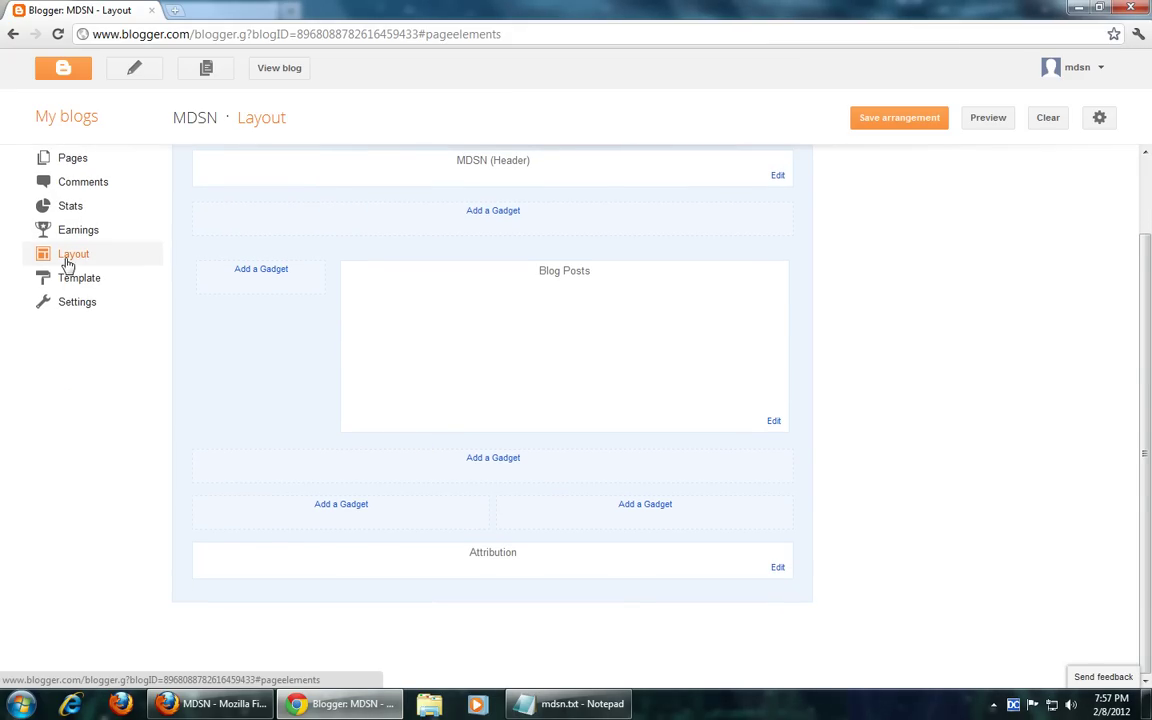
{"action": "left_click", "coordinate": [491, 460]}
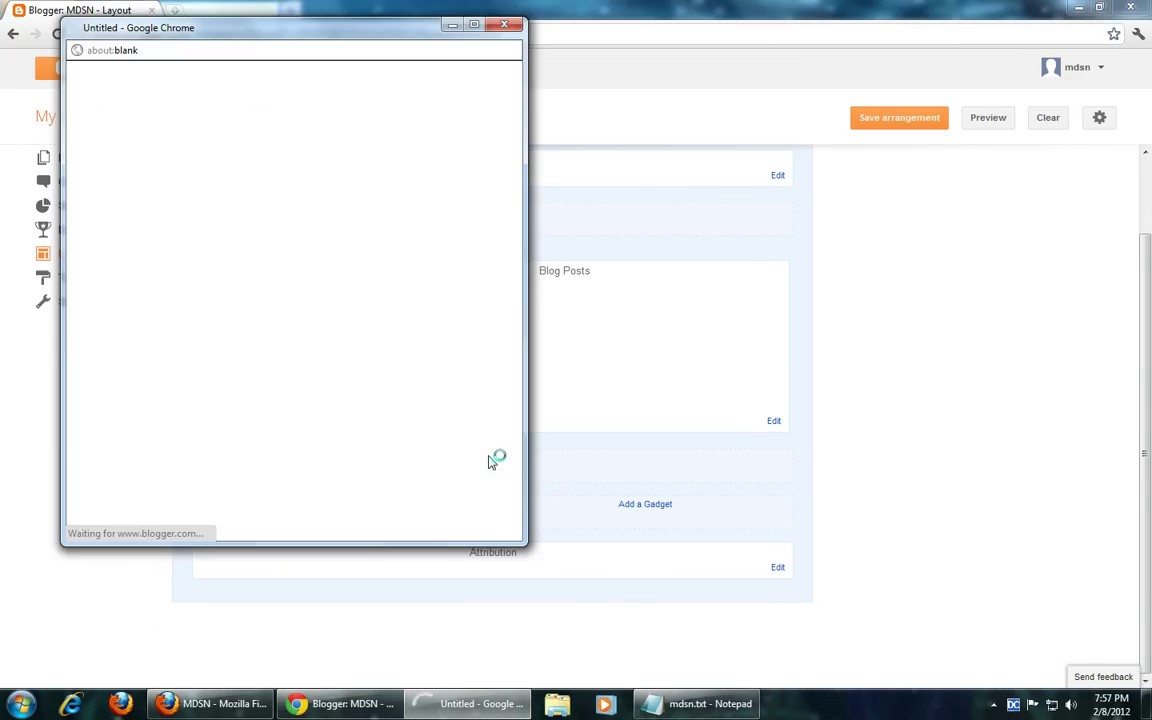
{"action": "scroll", "coordinate": [488, 463], "scroll_direction": "down", "scroll_amount": 2}
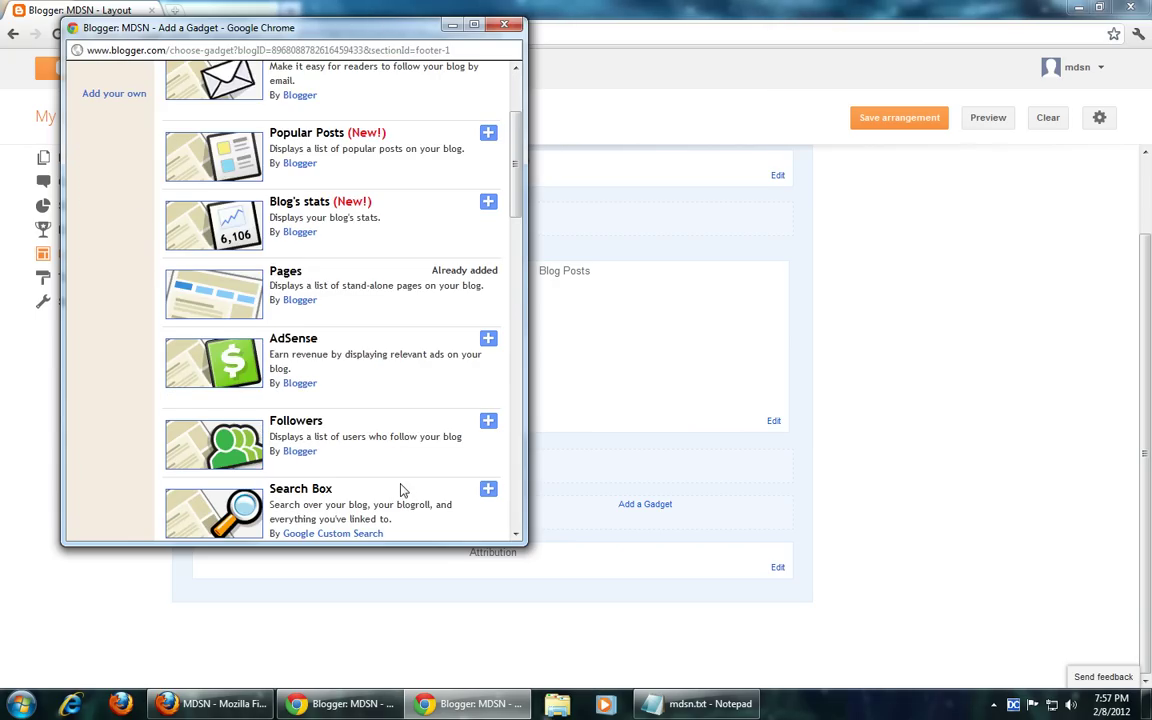
{"action": "scroll", "coordinate": [440, 487], "scroll_direction": "down", "scroll_amount": 3}
{"action": "scroll", "coordinate": [400, 487], "scroll_direction": "down", "scroll_amount": 2}
{"action": "scroll", "coordinate": [340, 492], "scroll_direction": "down", "scroll_amount": 2}
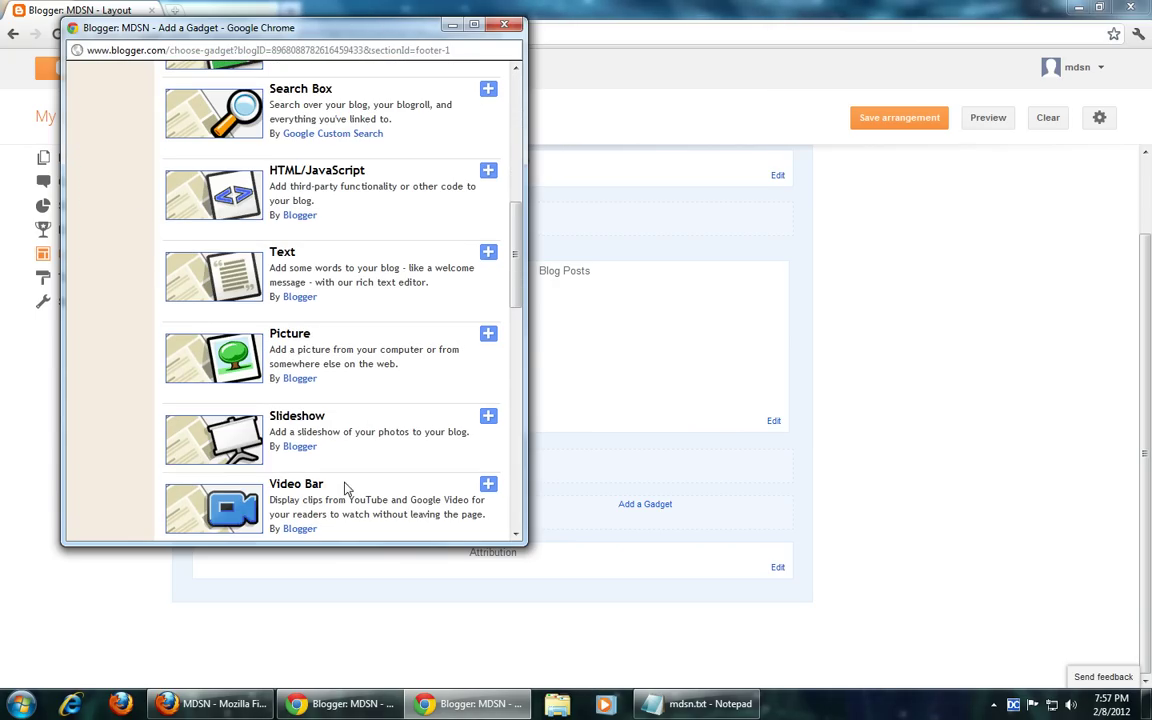
{"action": "left_click", "coordinate": [298, 176]}
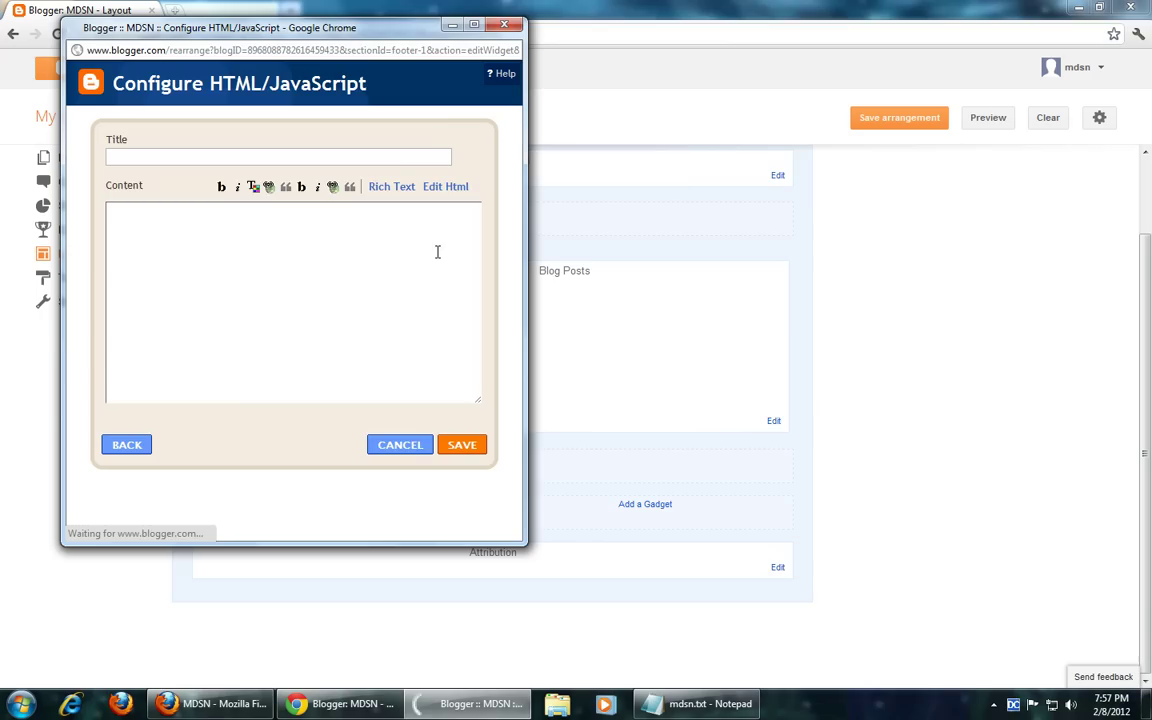
{"action": "right_click", "coordinate": [215, 283]}
{"action": "left_click", "coordinate": [265, 368]}
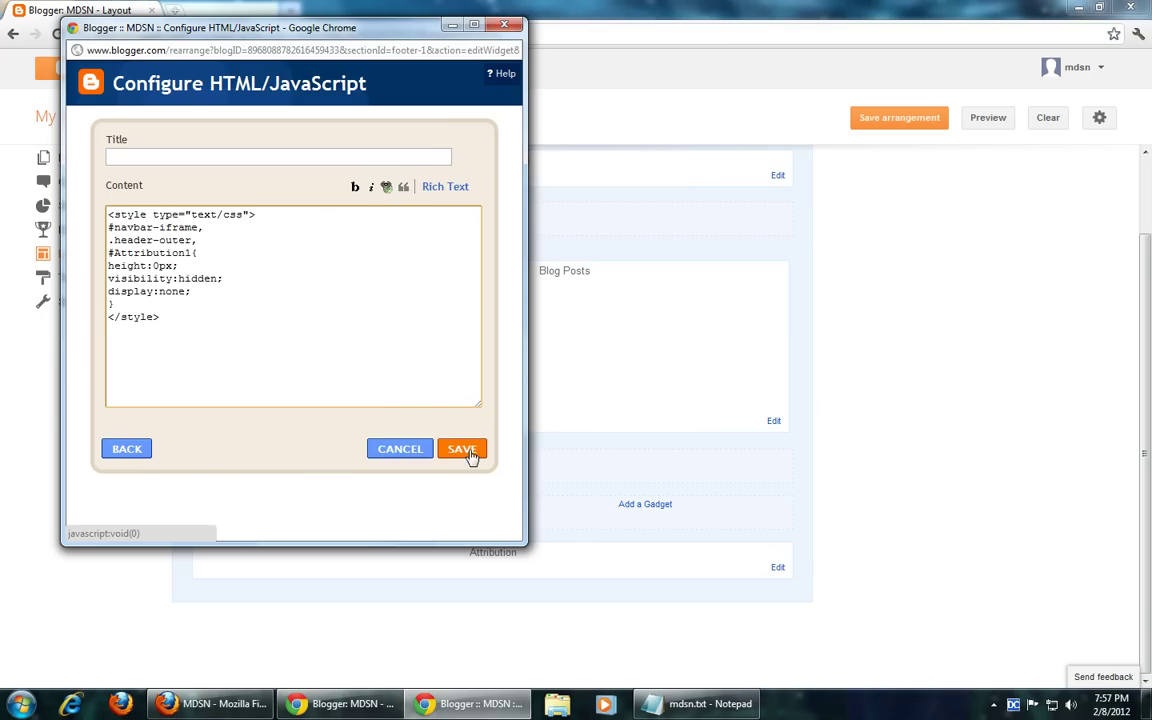
{"action": "left_click", "coordinate": [465, 447]}
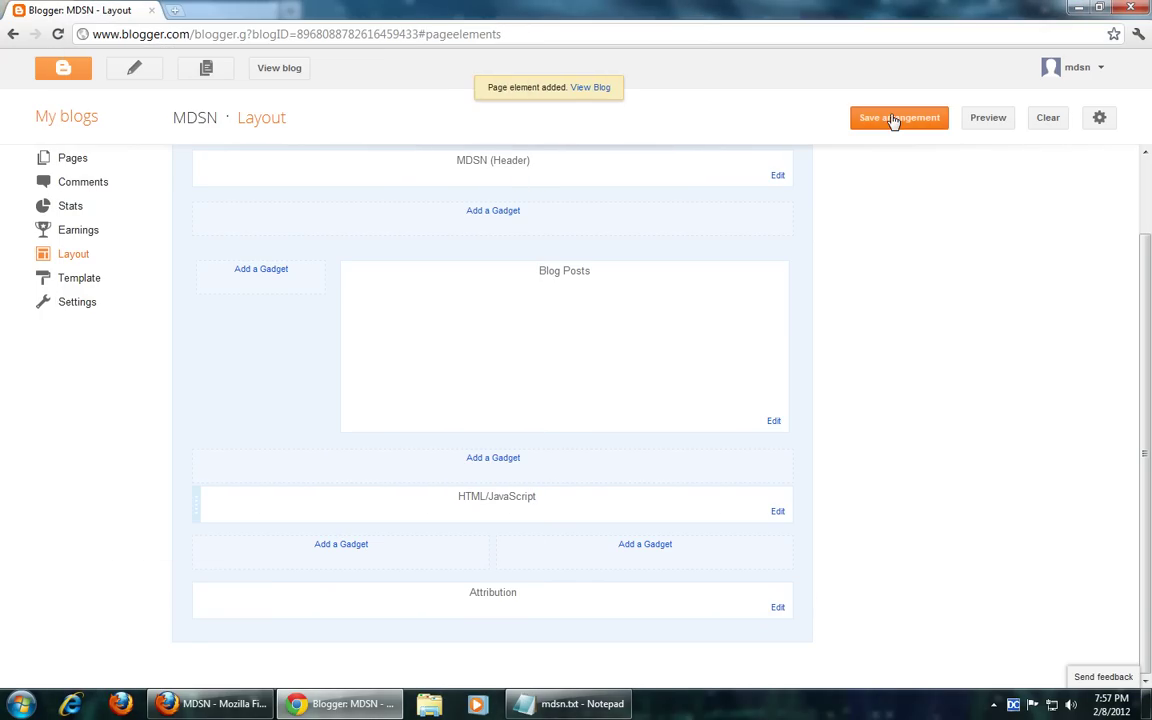
Reload the live MDSN blog in Firefox to check the hidden navbar, header and attribution
{"action": "left_click", "coordinate": [210, 703]}
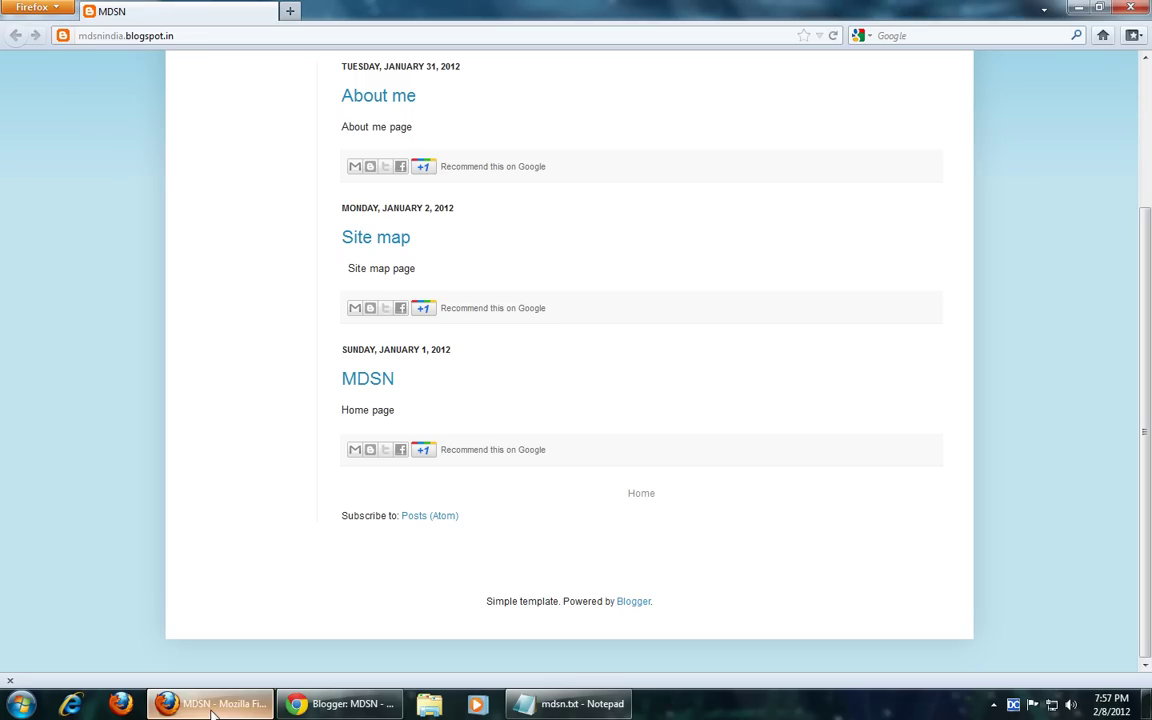
{"action": "left_click", "coordinate": [205, 36]}
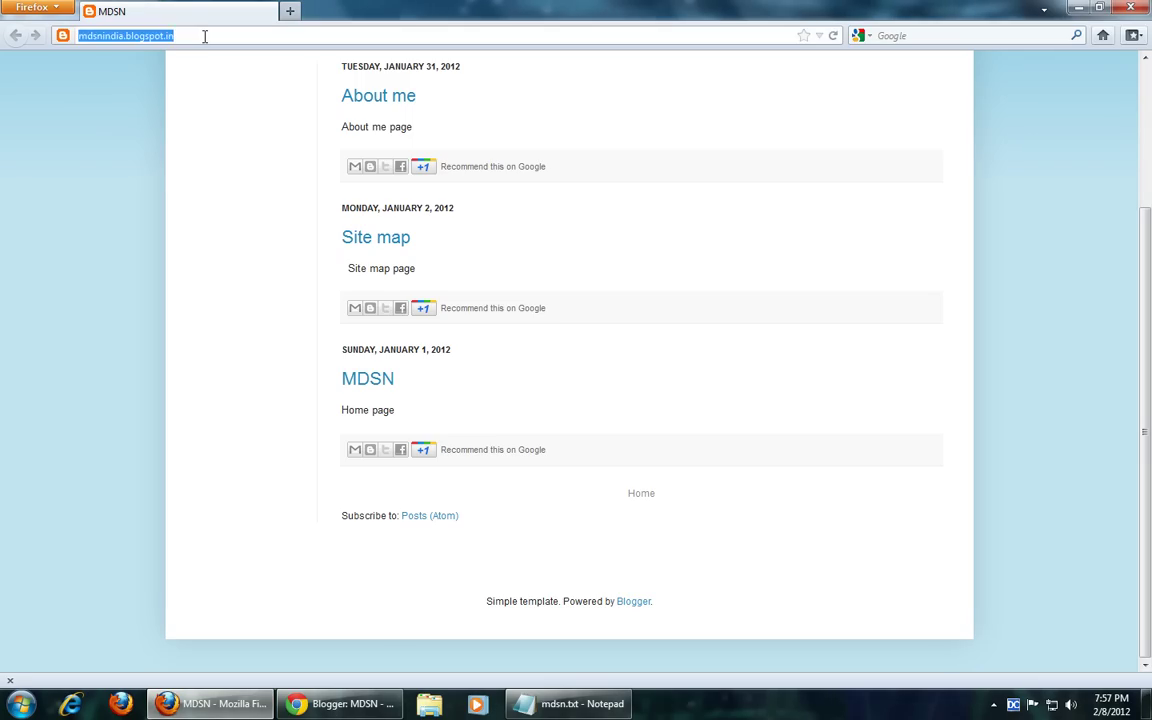
{"action": "key", "text": "Return"}
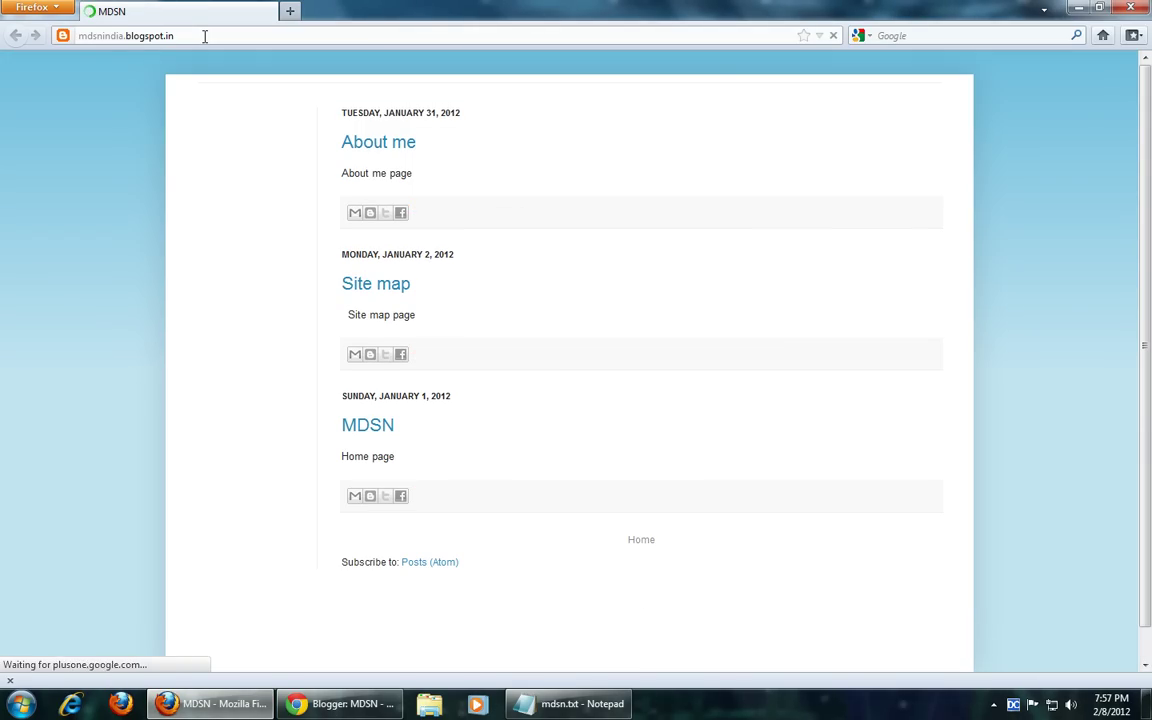
Inspect the Header and Attribution gadget settings in Layout without changing them
{"action": "left_click", "coordinate": [340, 704]}
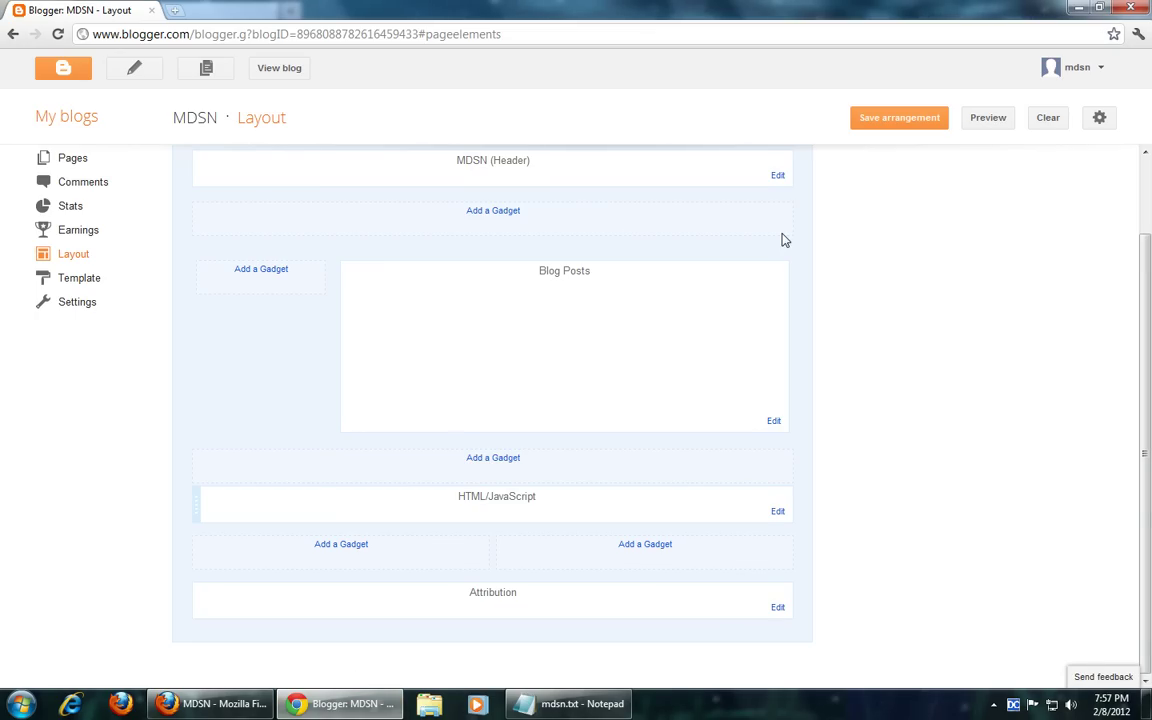
{"action": "left_click", "coordinate": [778, 176]}
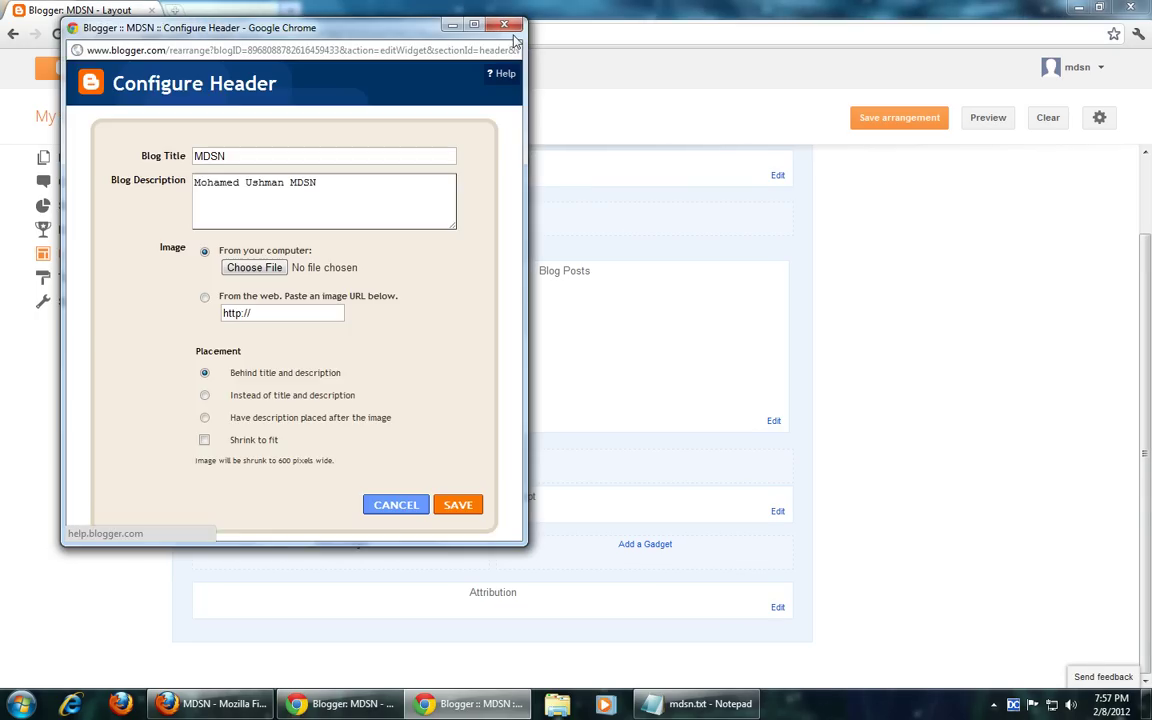
{"action": "left_click", "coordinate": [508, 27]}
{"action": "left_click", "coordinate": [779, 607]}
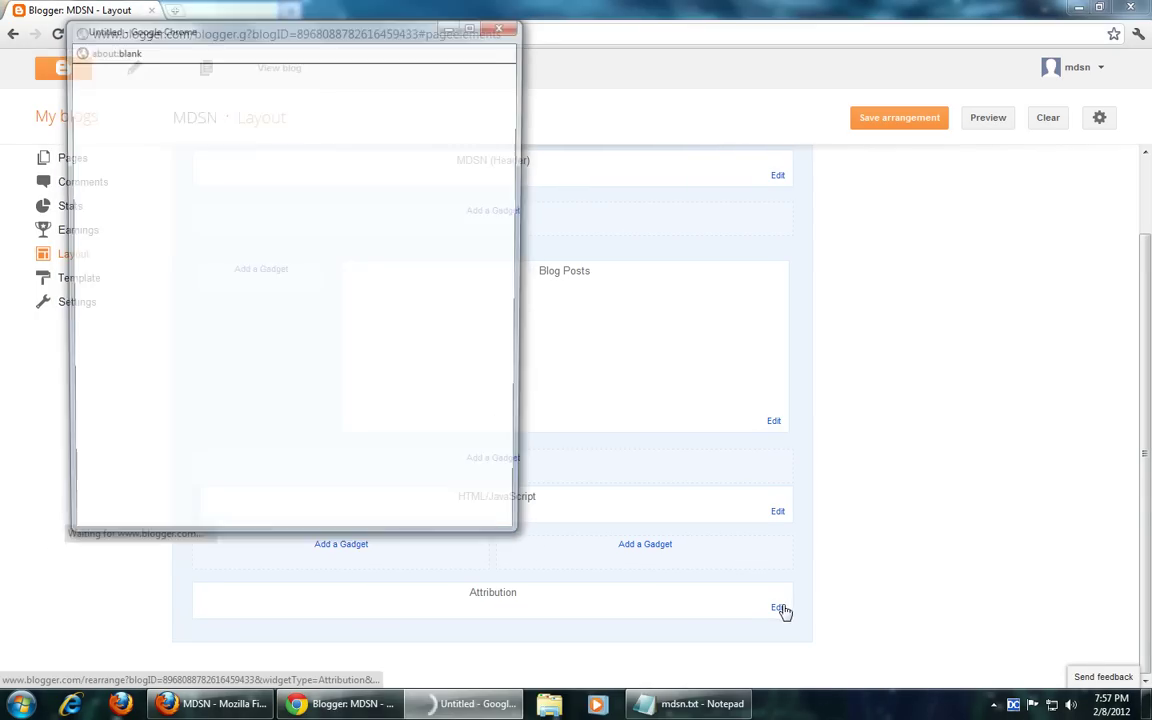
{"action": "left_click", "coordinate": [508, 27]}
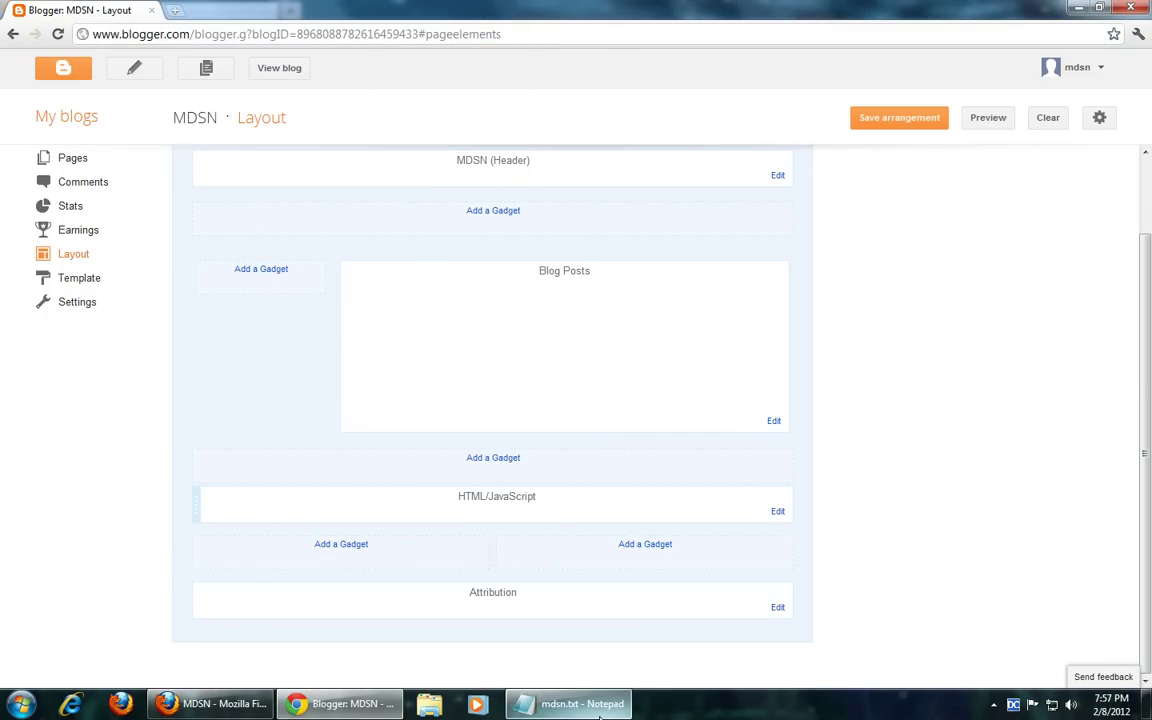
{"action": "scroll", "coordinate": [99, 462], "scroll_direction": "up", "scroll_amount": 2}
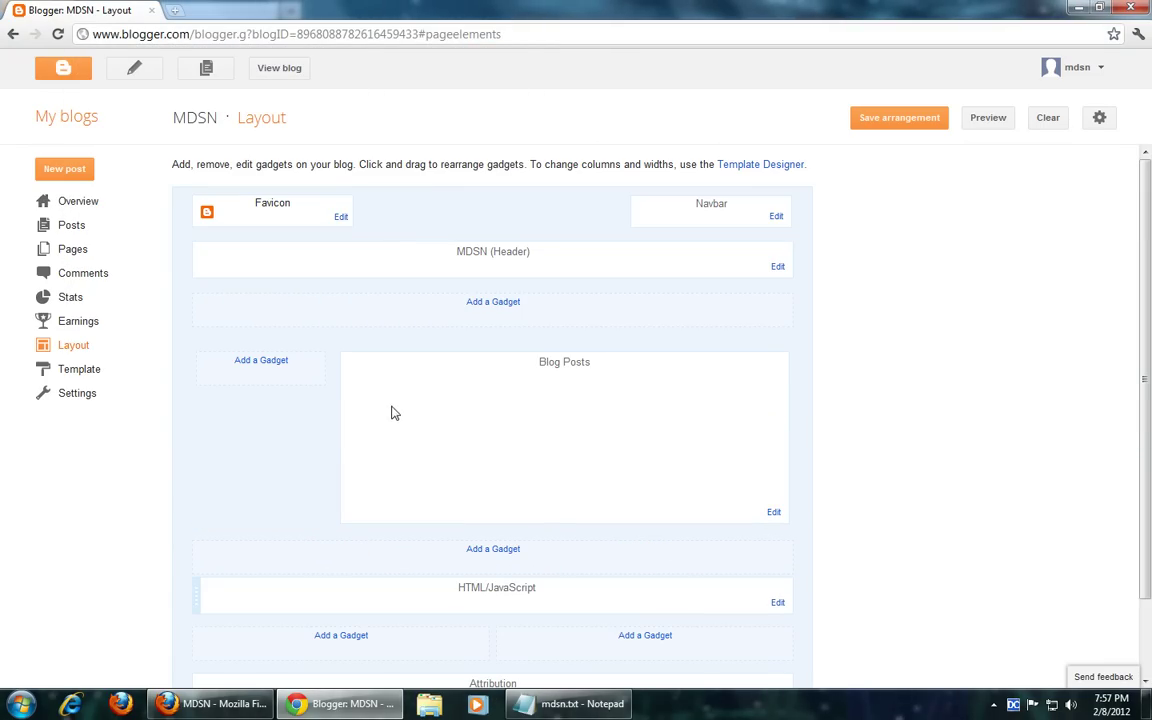
{"action": "left_click", "coordinate": [210, 703]}
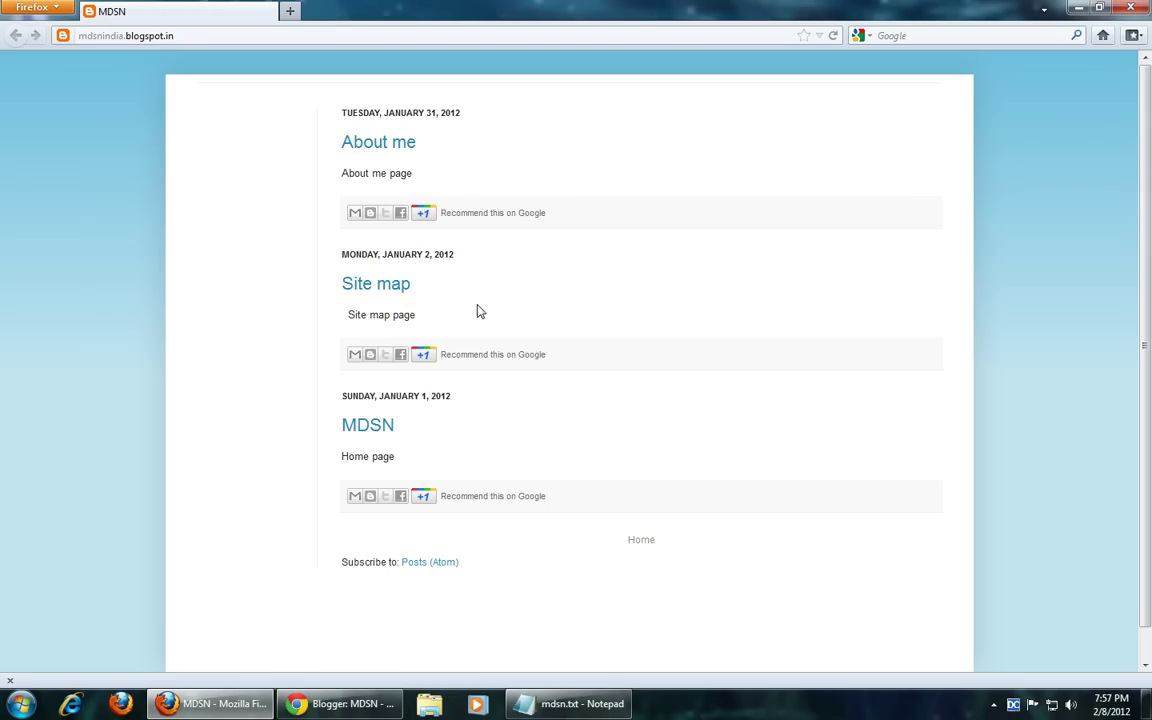
Set Blog Posts to show 1 post on the main page with dates unchecked, and save the arrangement
{"action": "left_click", "coordinate": [363, 708]}
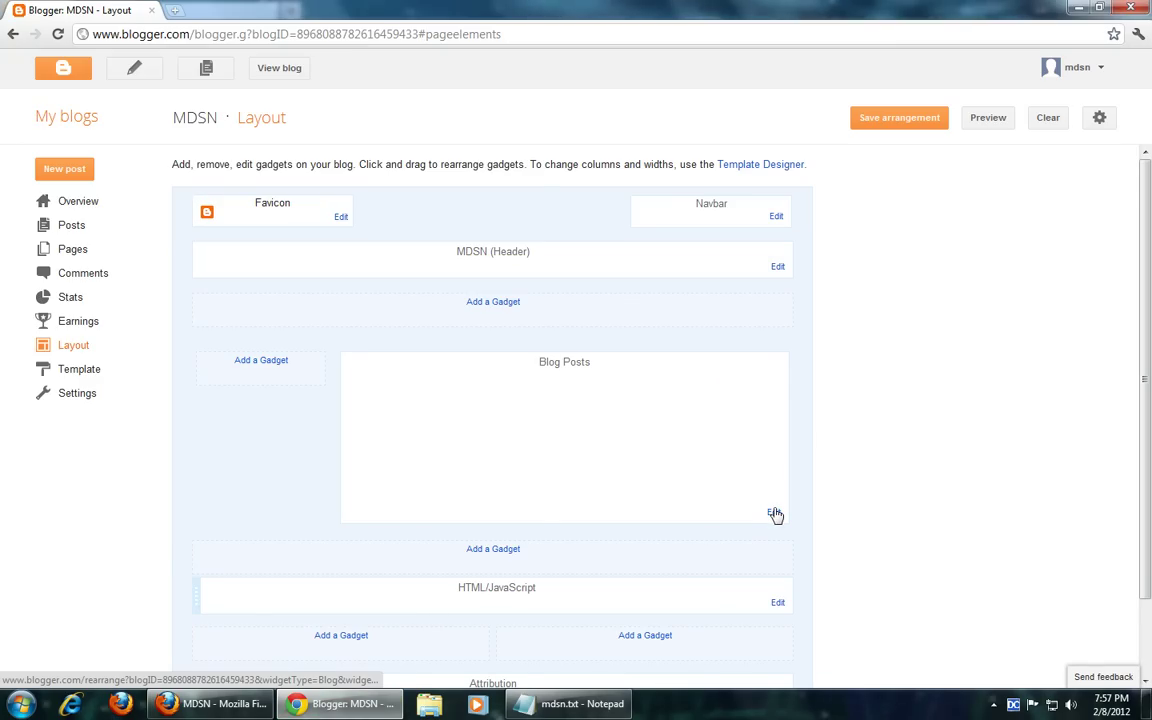
{"action": "left_click", "coordinate": [774, 513]}
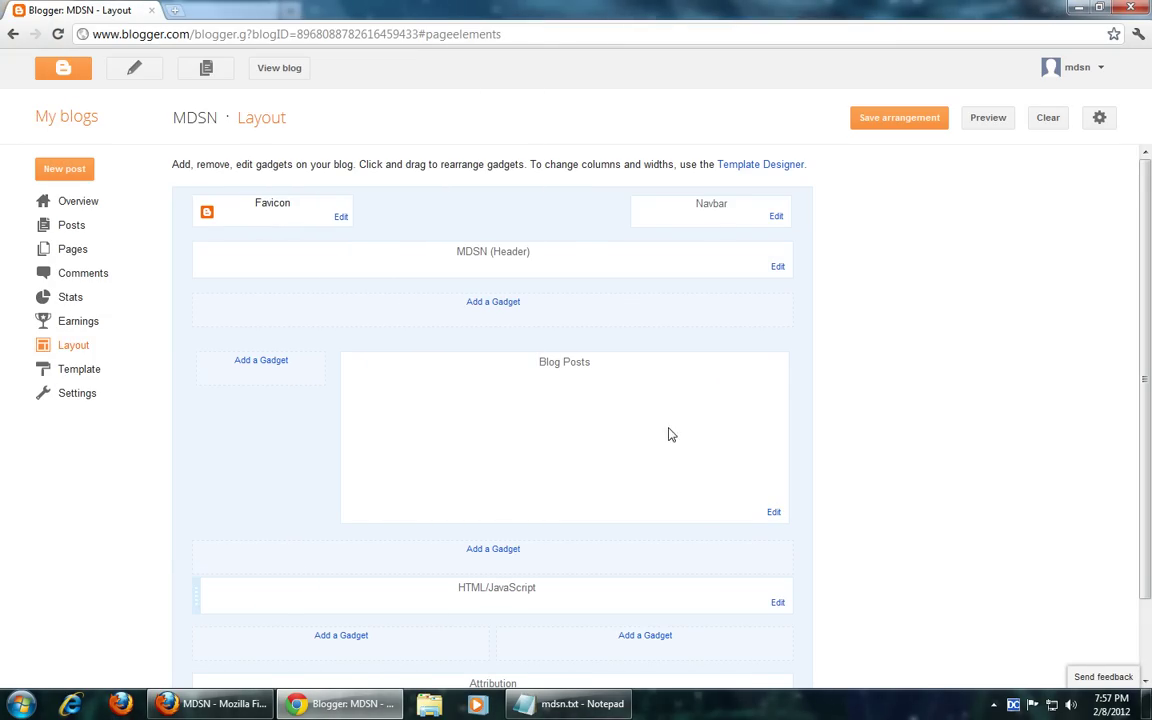
{"action": "left_click", "coordinate": [775, 512]}
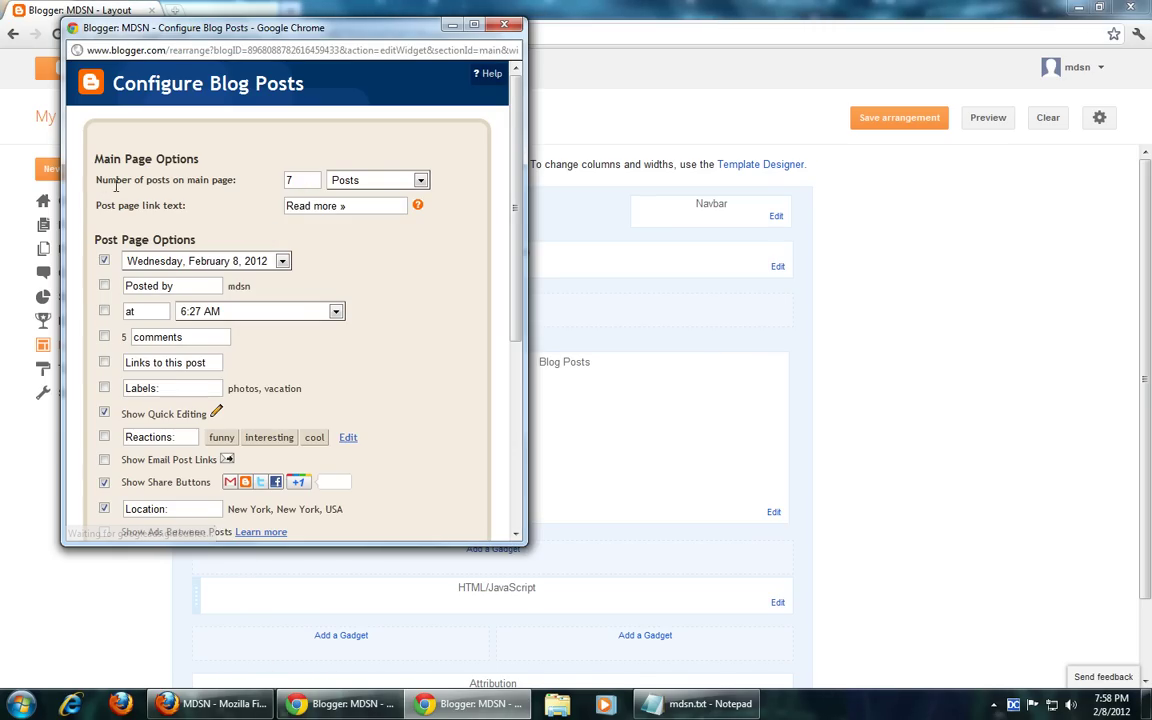
{"action": "left_click", "coordinate": [310, 179]}
{"action": "type", "text": "1"}
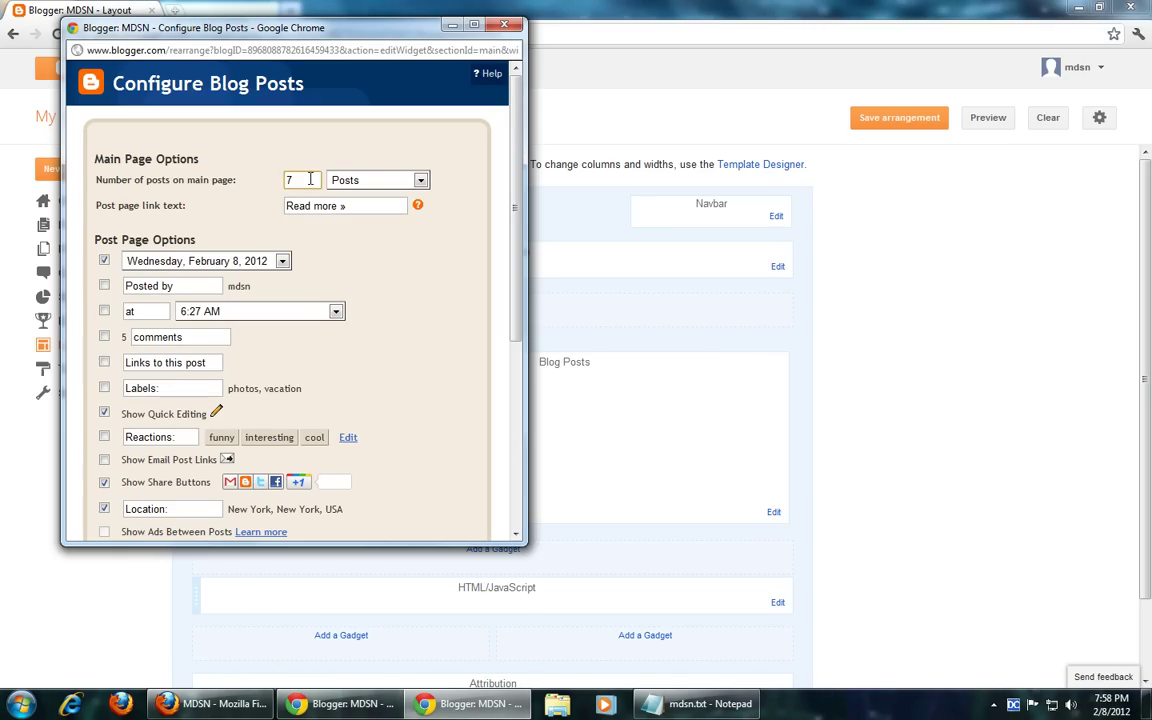
{"action": "left_click", "coordinate": [104, 261]}
{"action": "scroll", "coordinate": [399, 260], "scroll_direction": "down", "scroll_amount": 3}
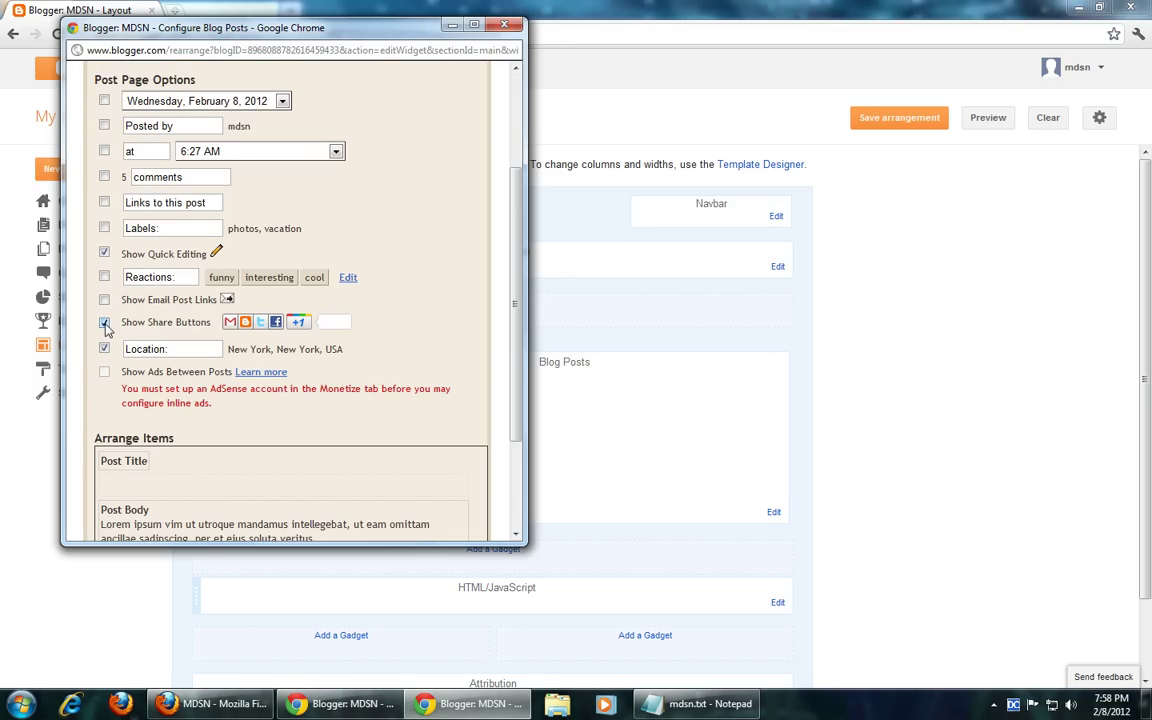
{"action": "scroll", "coordinate": [423, 322], "scroll_direction": "down", "scroll_amount": 3}
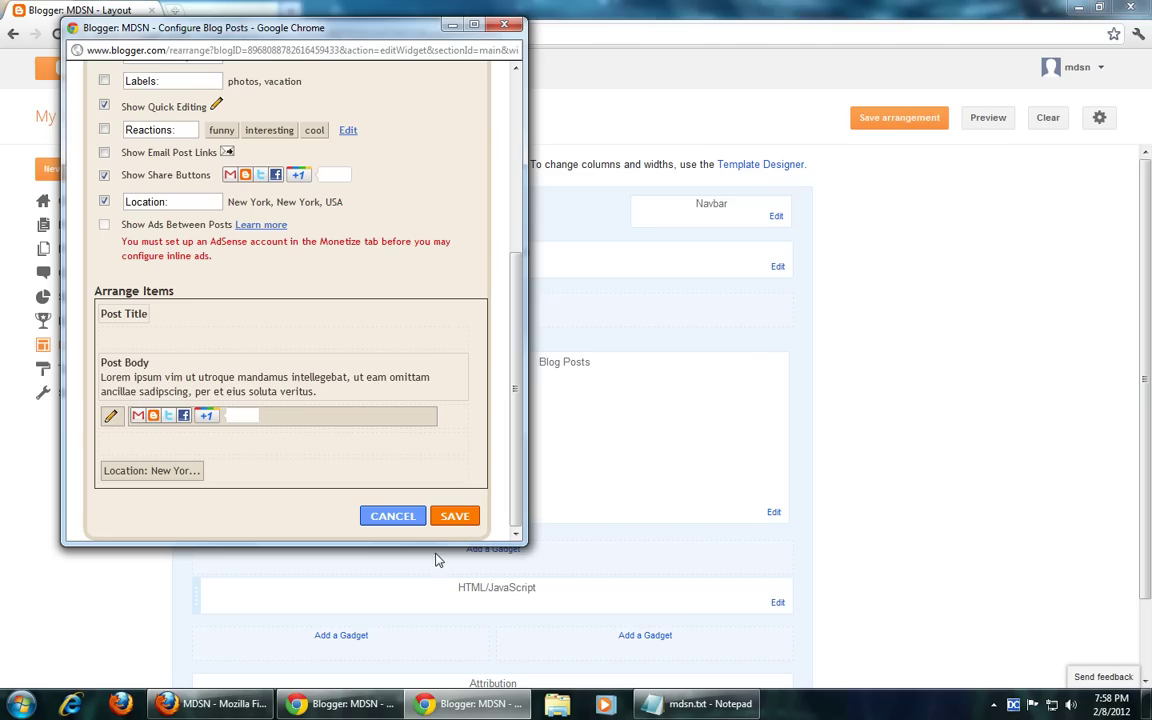
{"action": "left_click", "coordinate": [456, 517]}
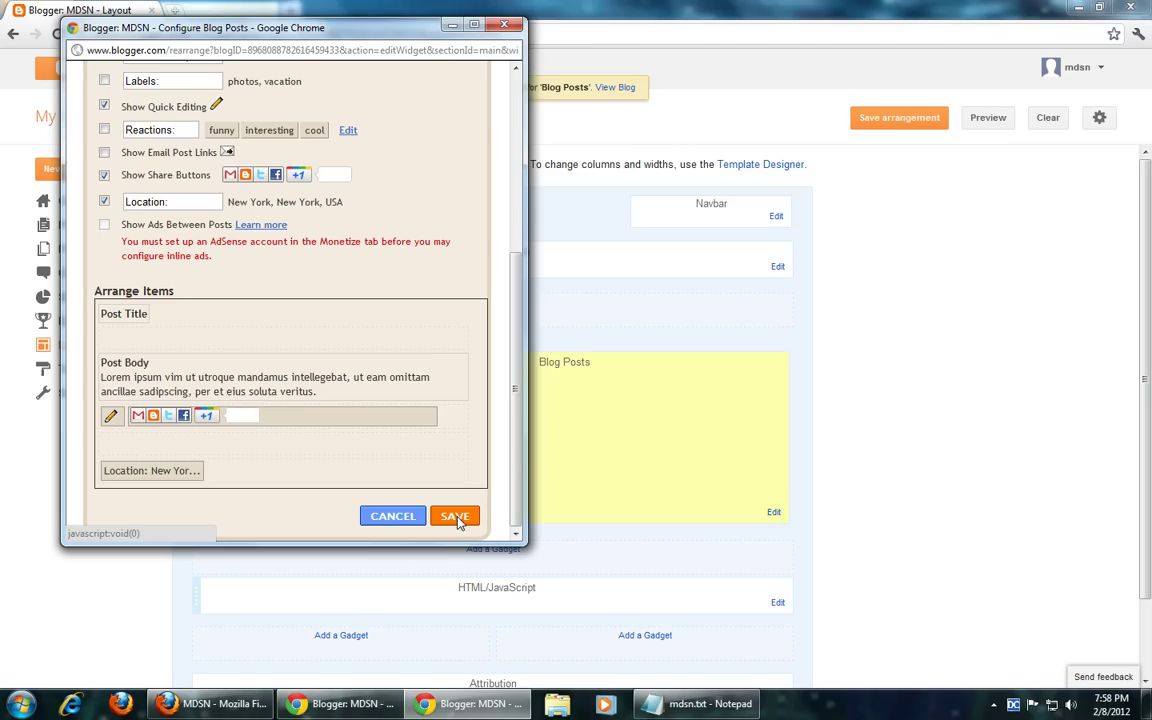
{"action": "left_click", "coordinate": [911, 119]}
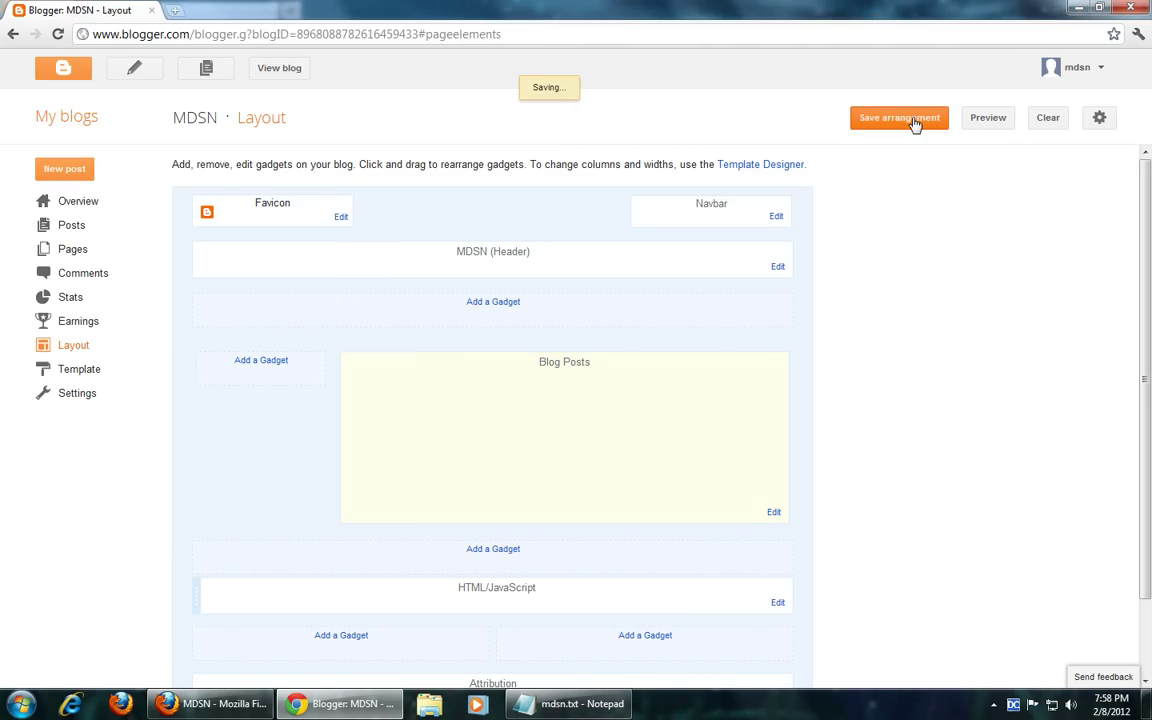
Reload the live blog to confirm only the undated About me post shows, then return to Layout
{"action": "left_click", "coordinate": [210, 703]}
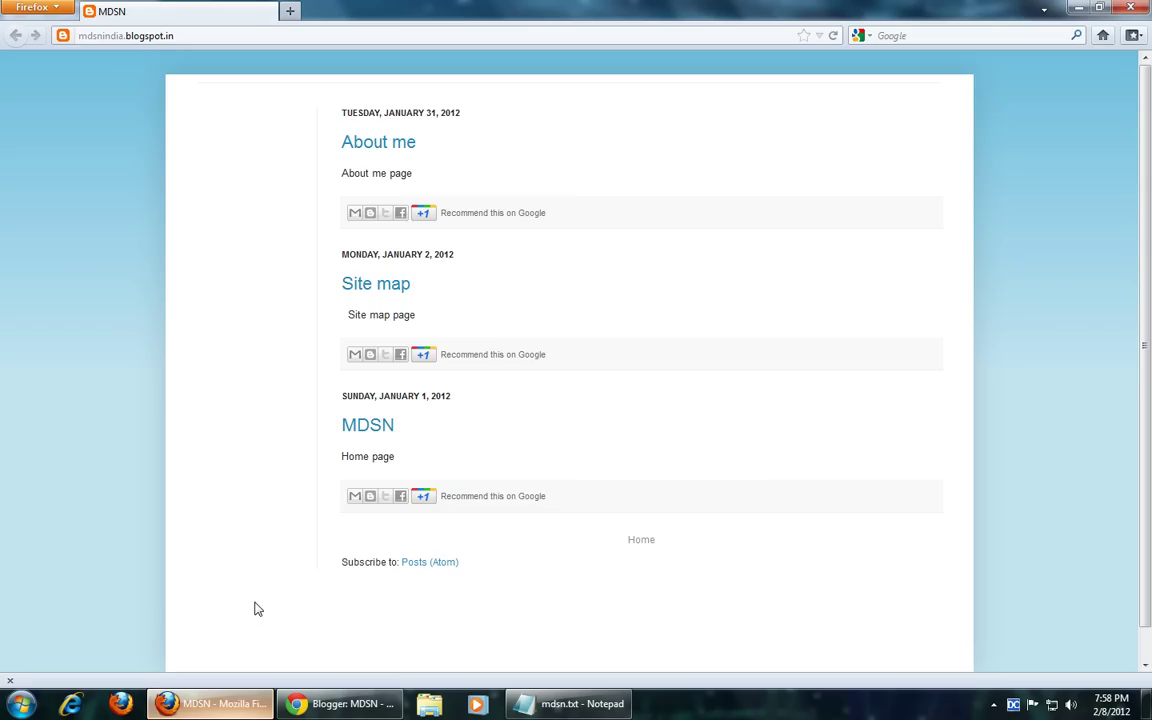
{"action": "left_click", "coordinate": [206, 35]}
{"action": "key", "text": "Return"}
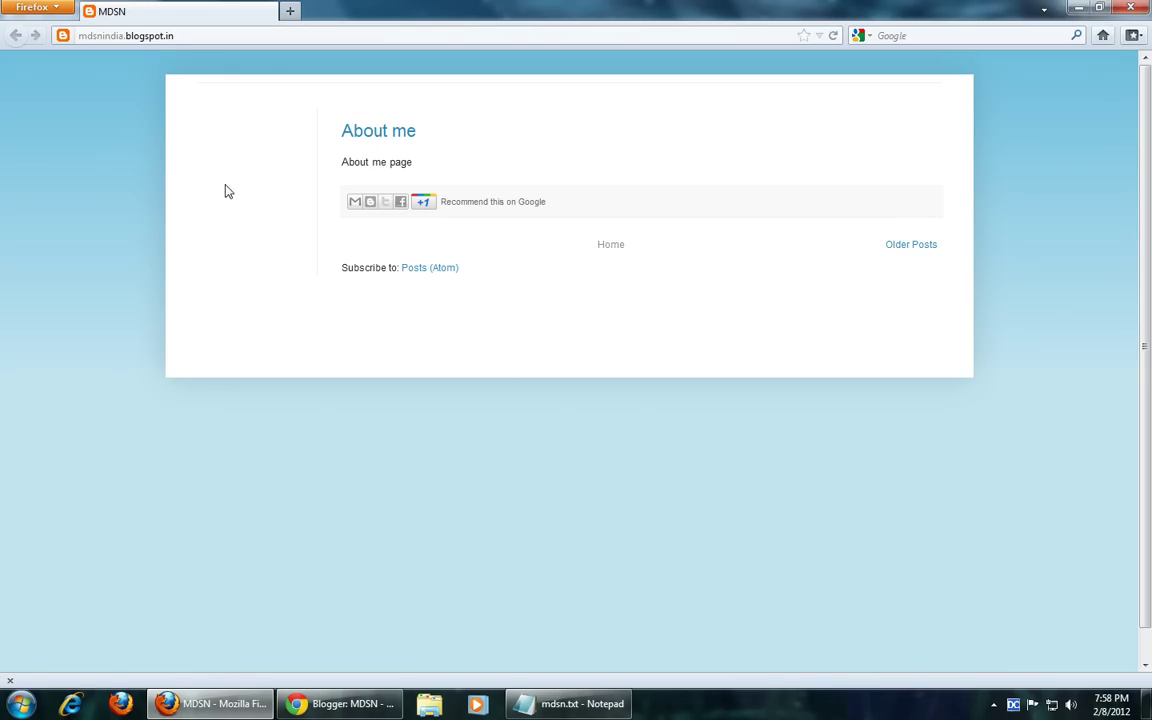
{"action": "left_click", "coordinate": [380, 704]}
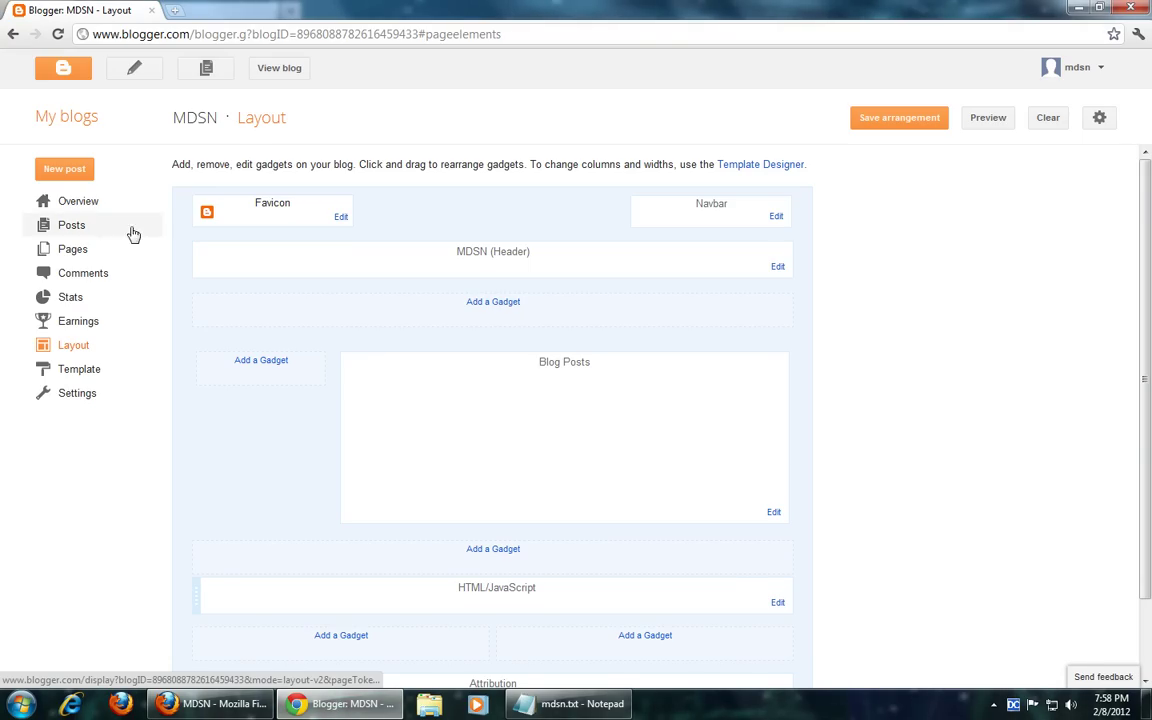
Insert the MDSN banner image from Picasa Web Albums into the About me post
{"action": "left_click", "coordinate": [82, 228]}
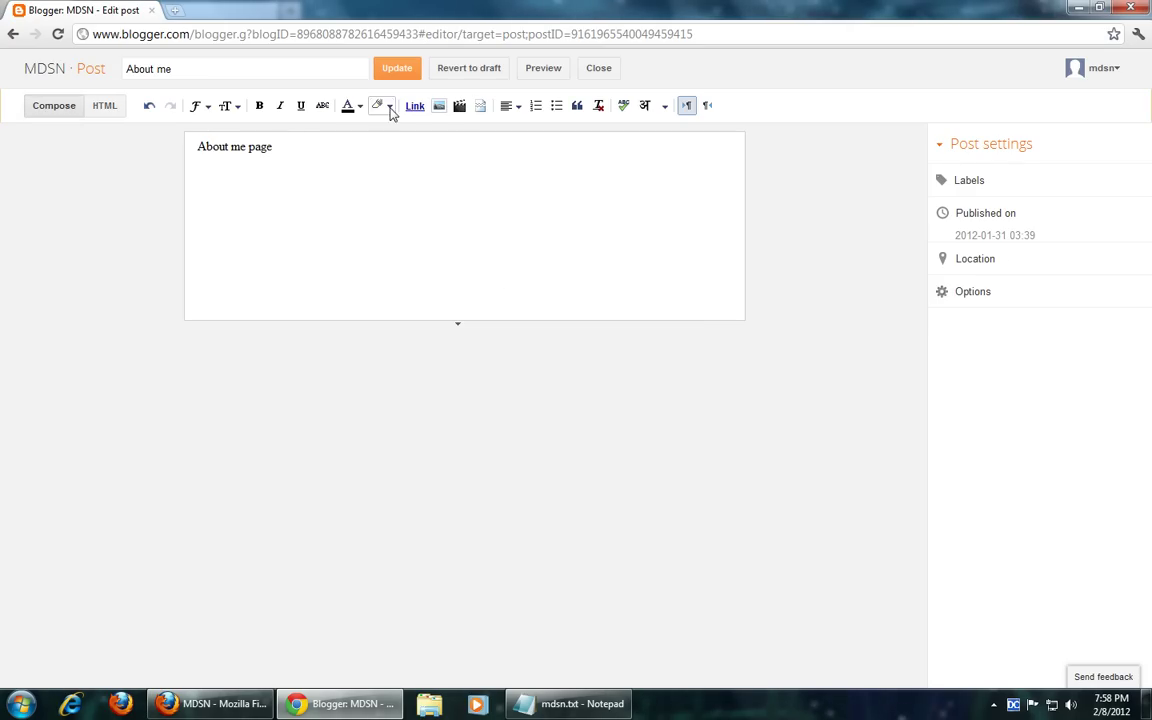
{"action": "left_click", "coordinate": [440, 108]}
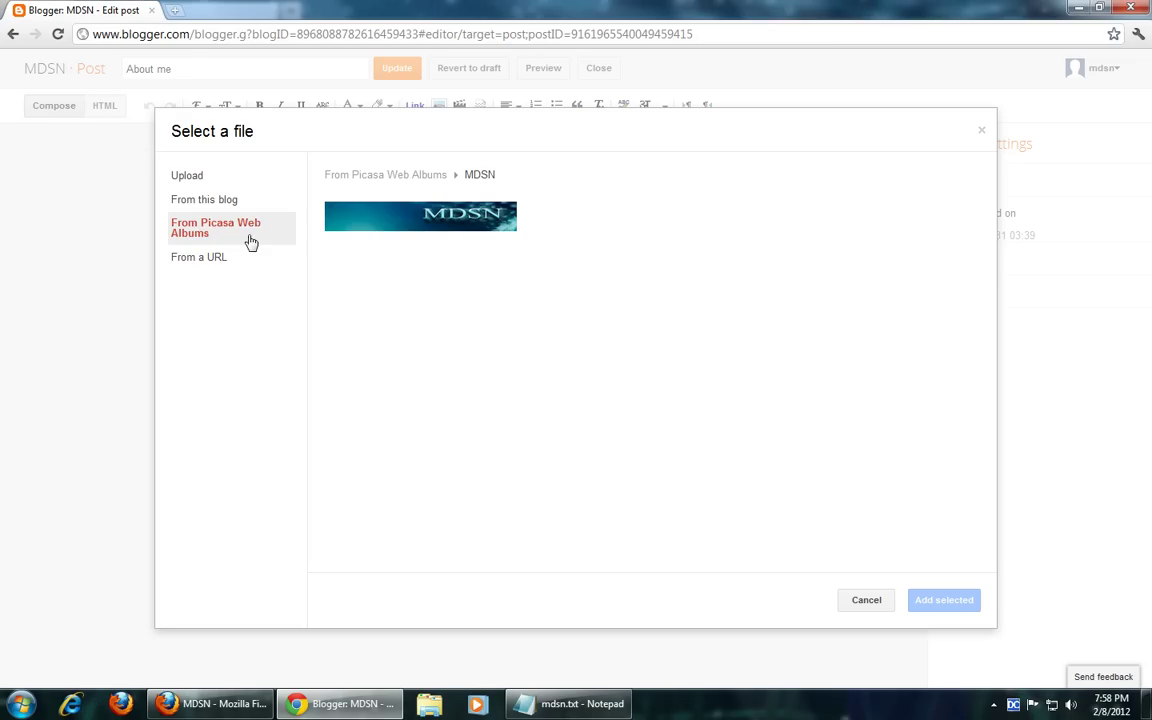
{"action": "left_click", "coordinate": [472, 222]}
{"action": "left_click", "coordinate": [945, 600]}
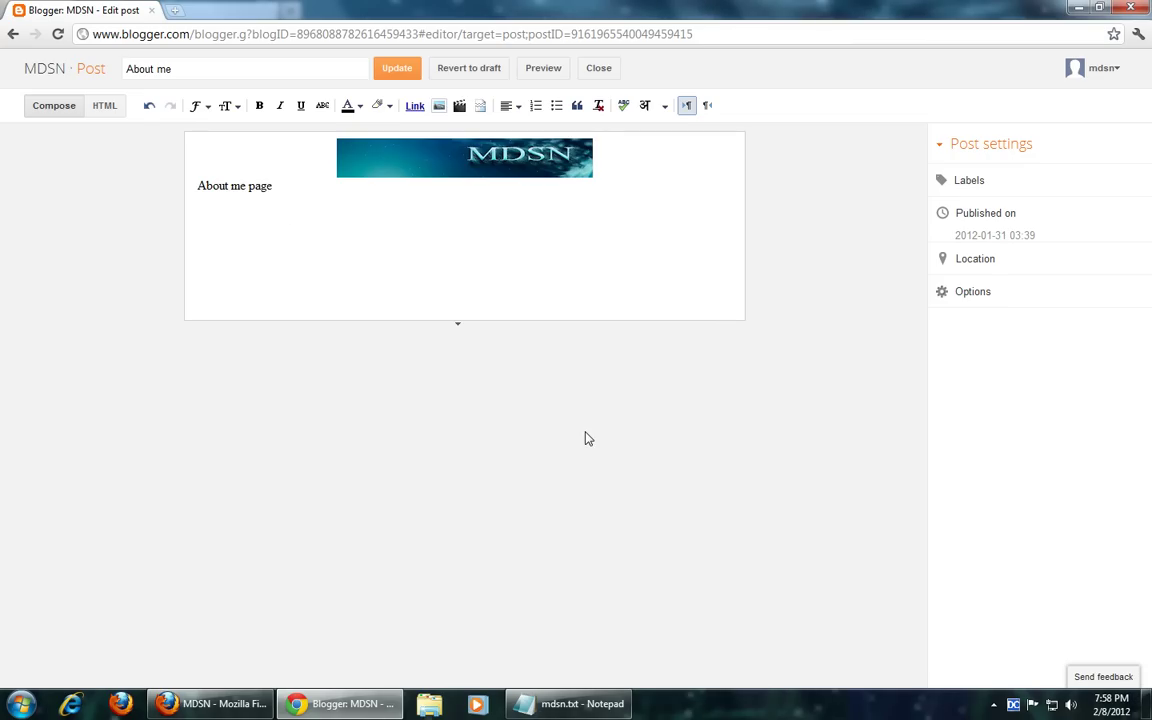
Copy the banner's img src URL from the post's HTML view and close the editor
{"action": "left_click", "coordinate": [104, 108]}
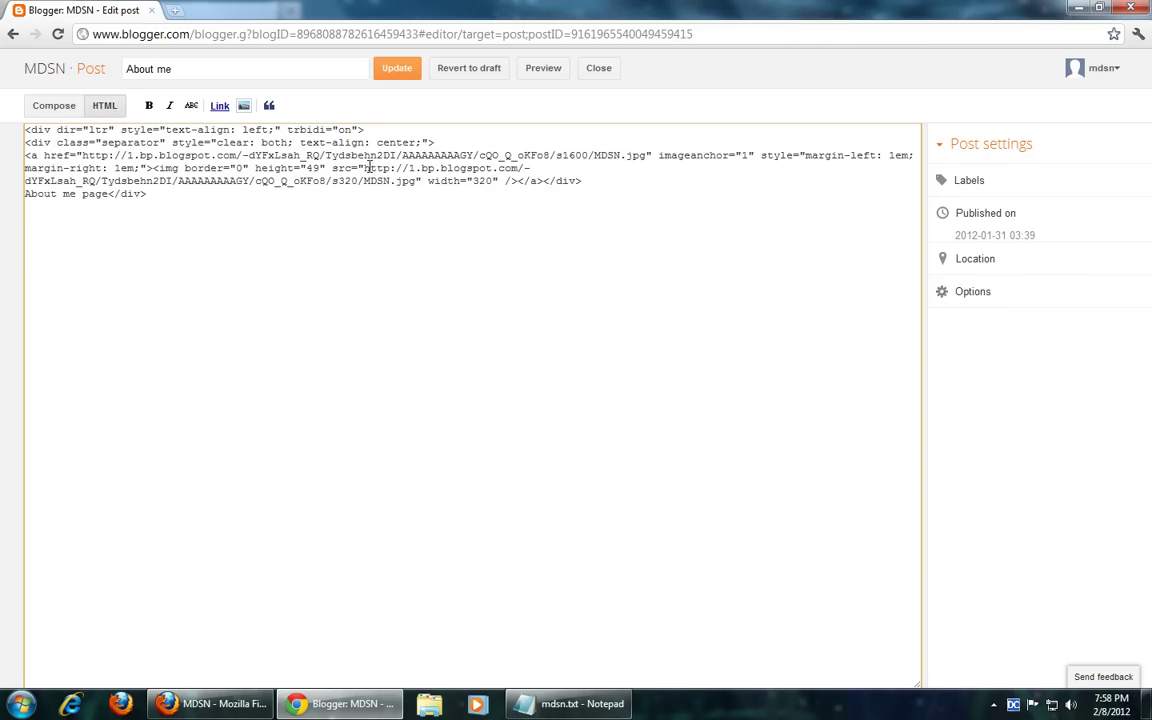
{"action": "left_click_drag", "start_coordinate": [366, 168], "coordinate": [417, 181]}
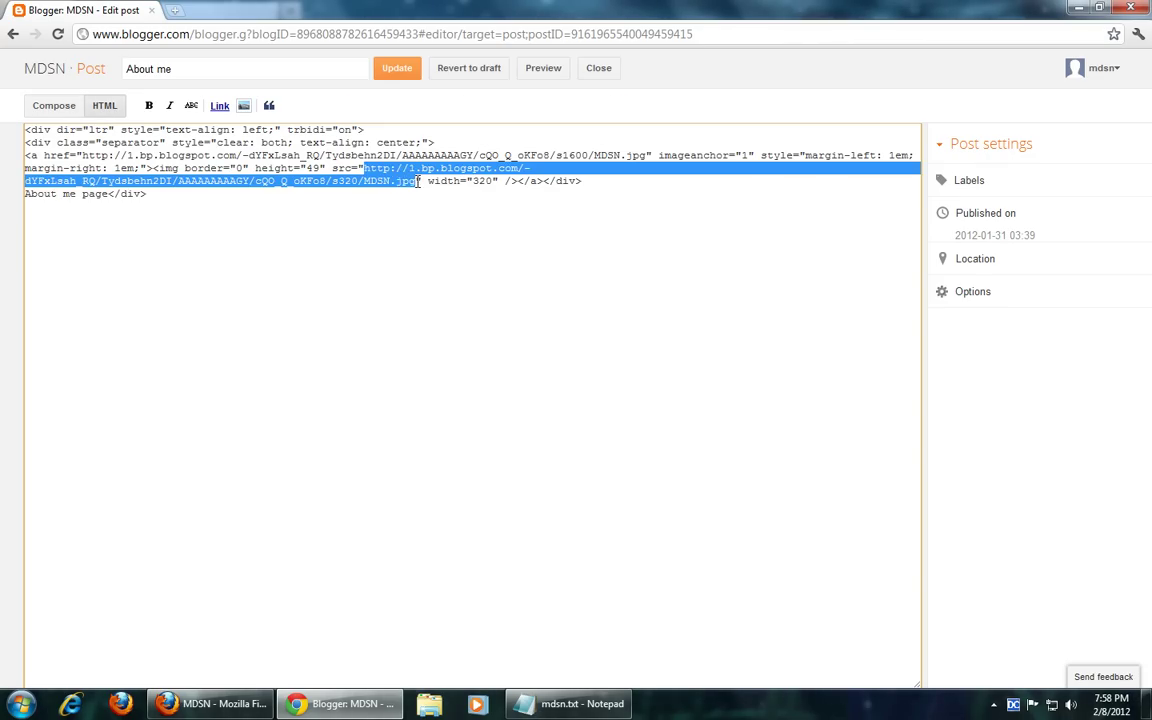
{"action": "right_click", "coordinate": [353, 163]}
{"action": "left_click", "coordinate": [390, 249]}
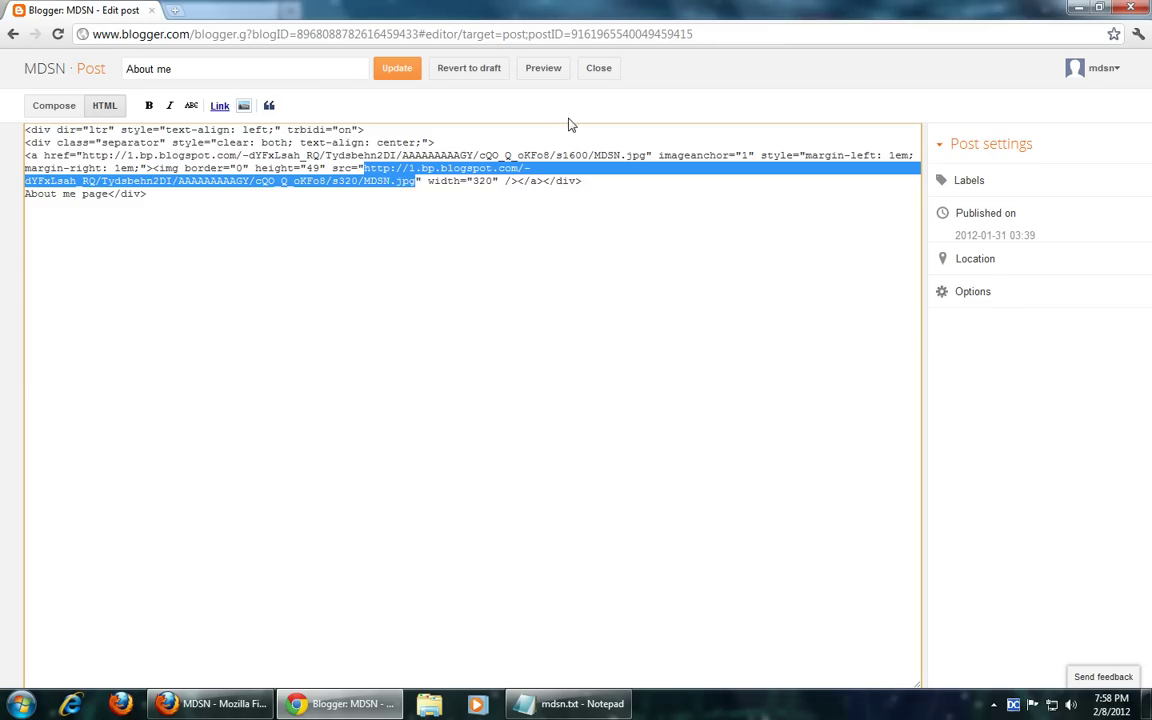
{"action": "left_click", "coordinate": [599, 70]}
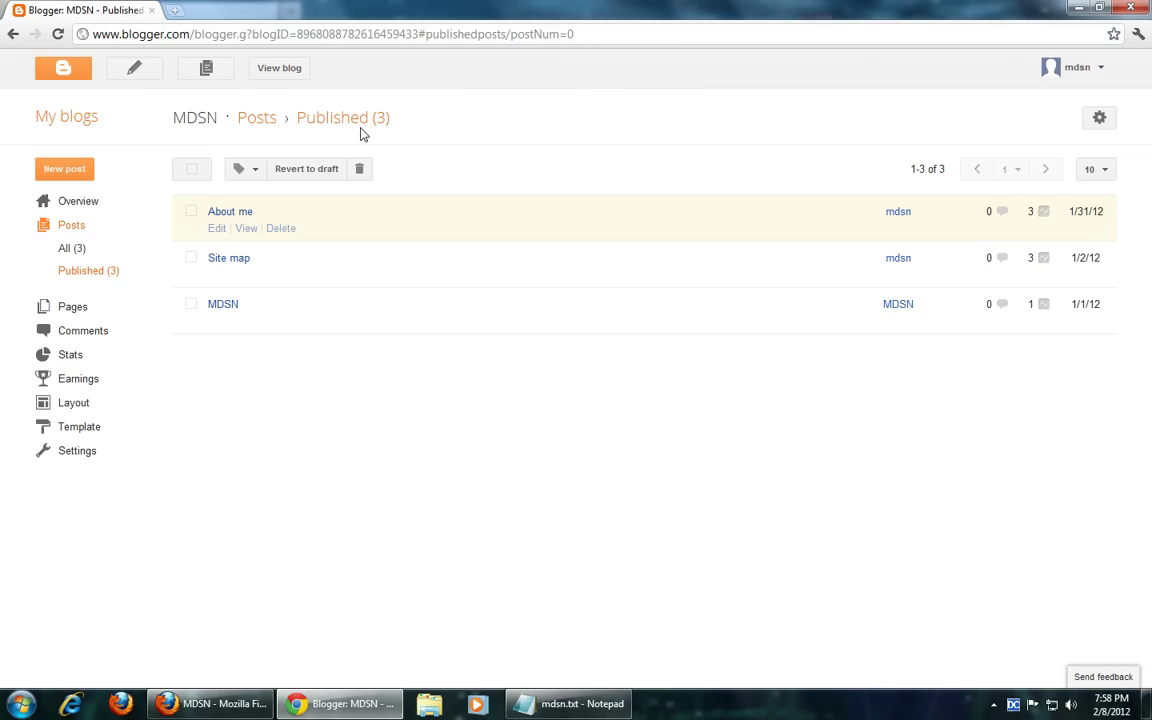
Paste the MDSN image address into the empty src quotes of the header image code in mdsn.txt
{"action": "left_click", "coordinate": [217, 229]}
{"action": "left_click", "coordinate": [599, 70]}
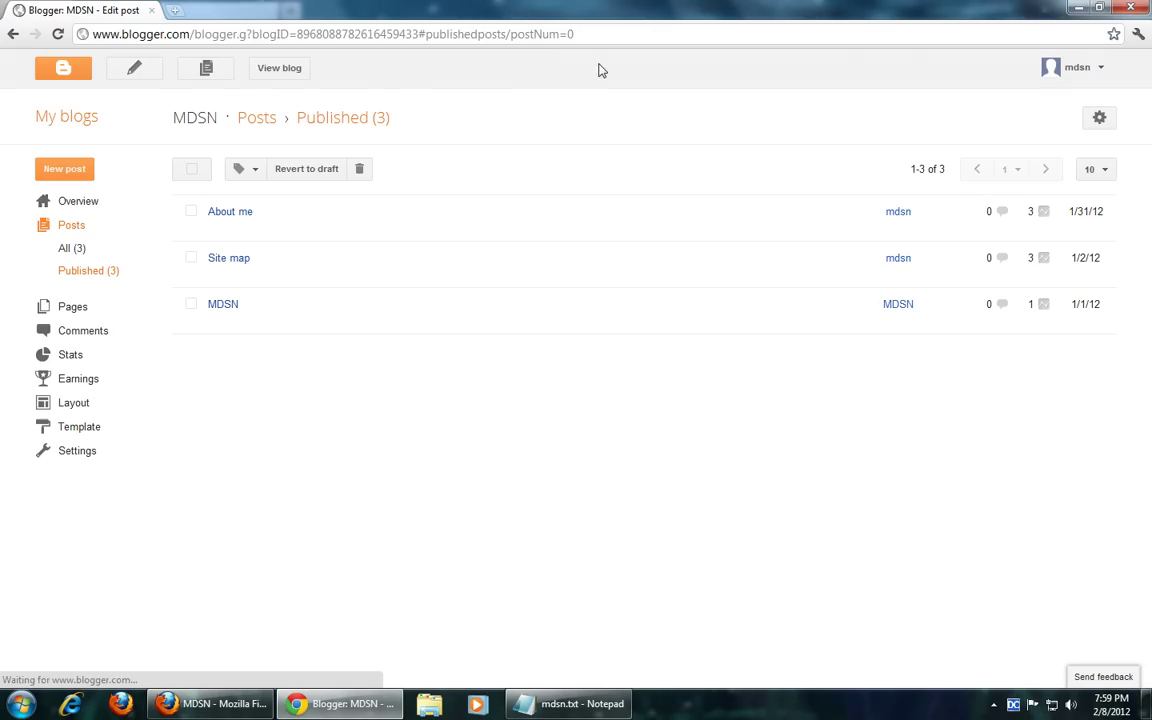
{"action": "left_click", "coordinate": [85, 403]}
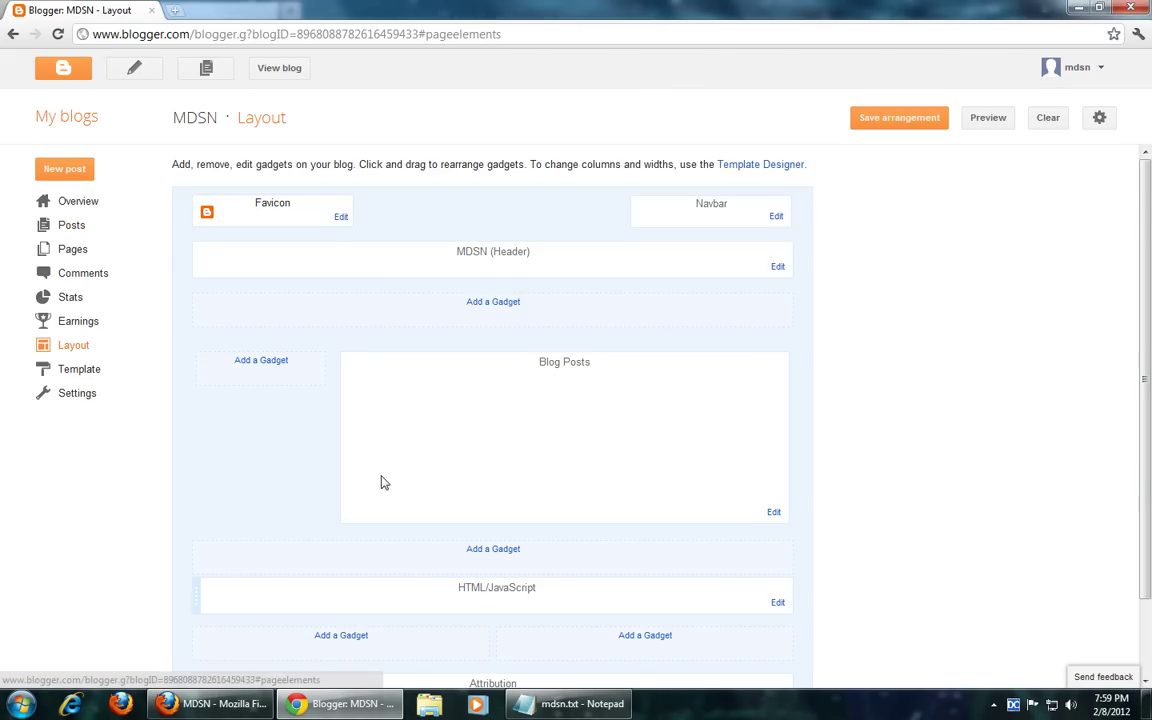
{"action": "left_click", "coordinate": [573, 703]}
{"action": "scroll", "coordinate": [355, 320], "scroll_direction": "down", "scroll_amount": 3}
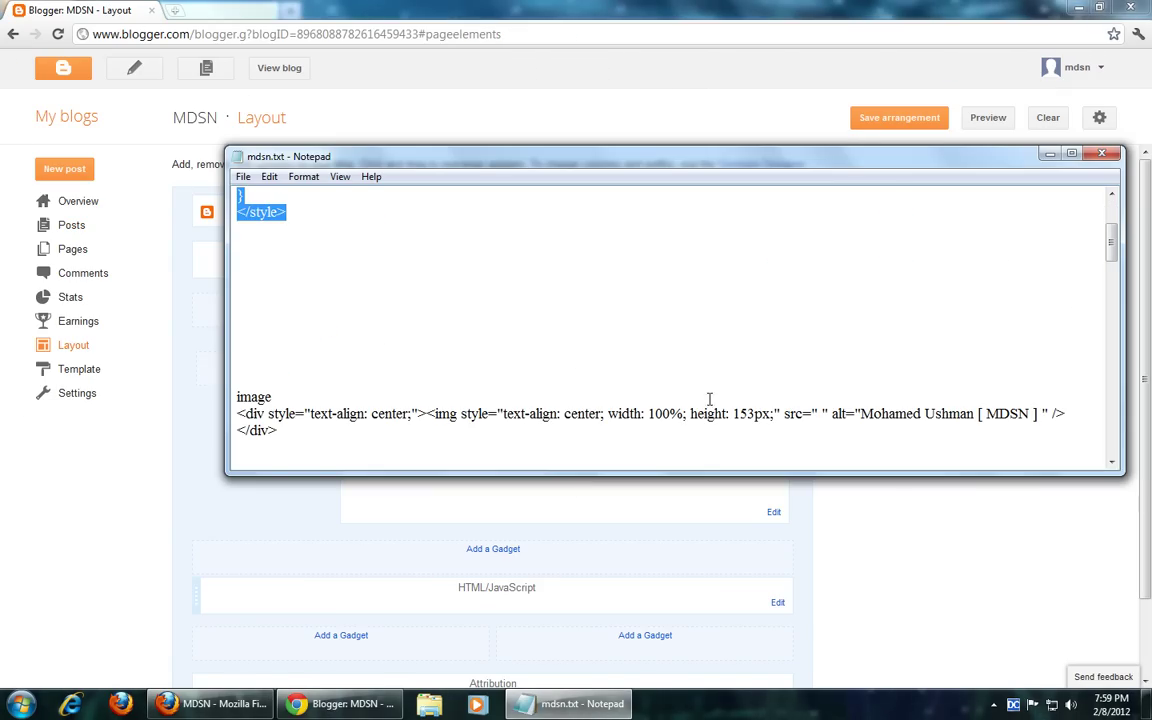
{"action": "left_click", "coordinate": [825, 412]}
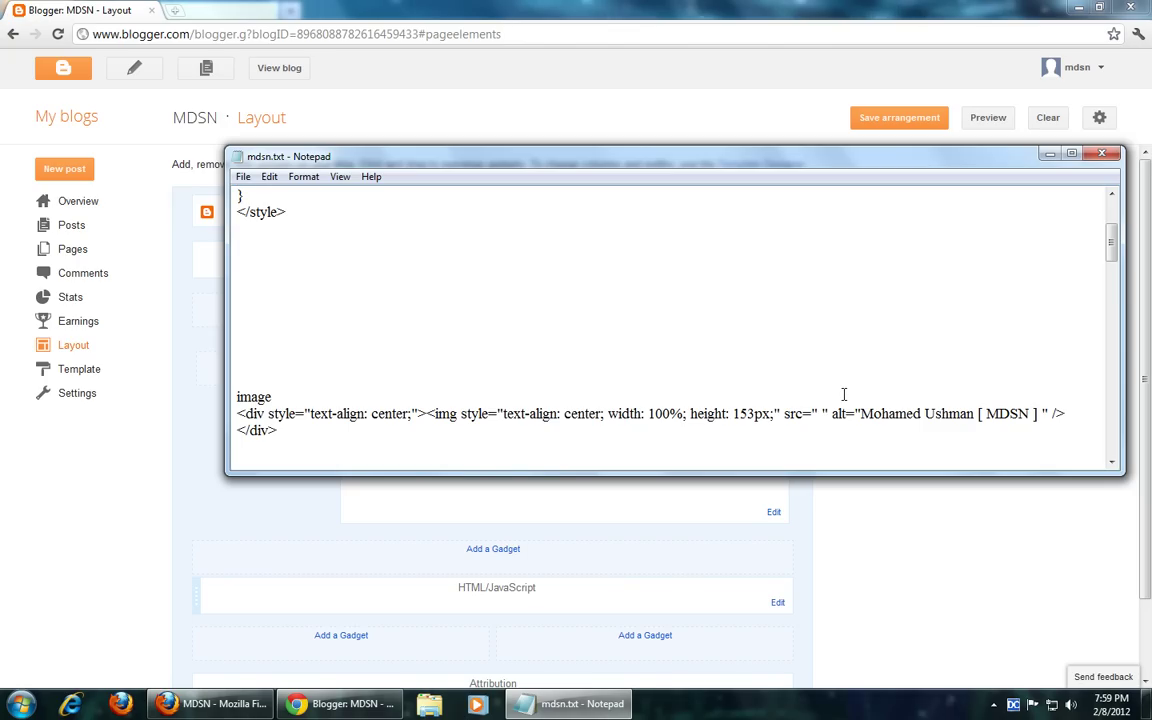
{"action": "key", "text": "BackSpace"}
{"action": "key", "text": "ctrl+v"}
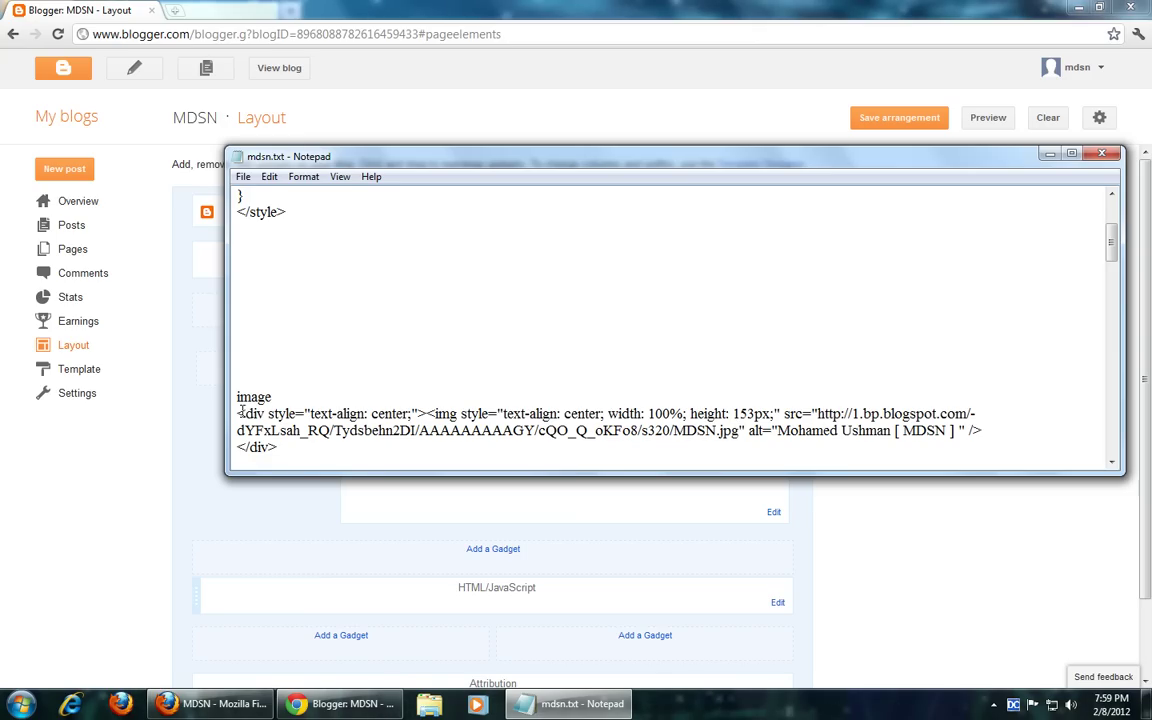
Copy the whole centered header image div block from Notepad
{"action": "left_click_drag", "start_coordinate": [238, 413], "coordinate": [277, 447]}
{"action": "right_click", "coordinate": [266, 433]}
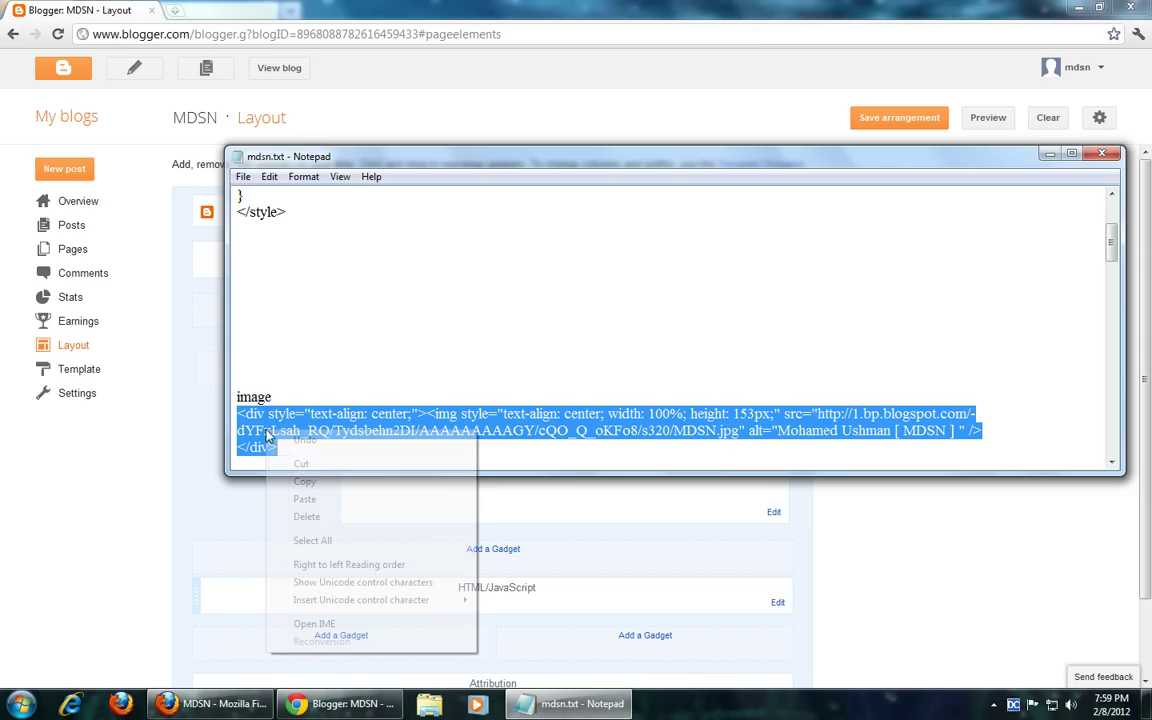
{"action": "left_click", "coordinate": [309, 483]}
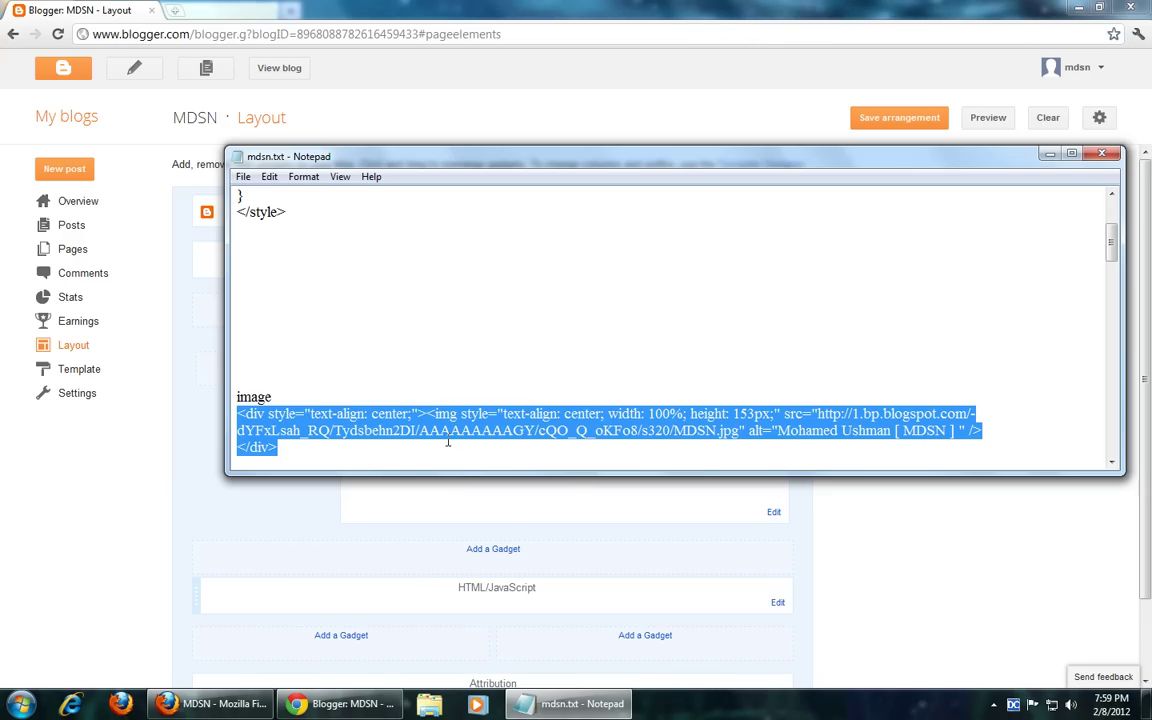
{"action": "left_click", "coordinate": [112, 513]}
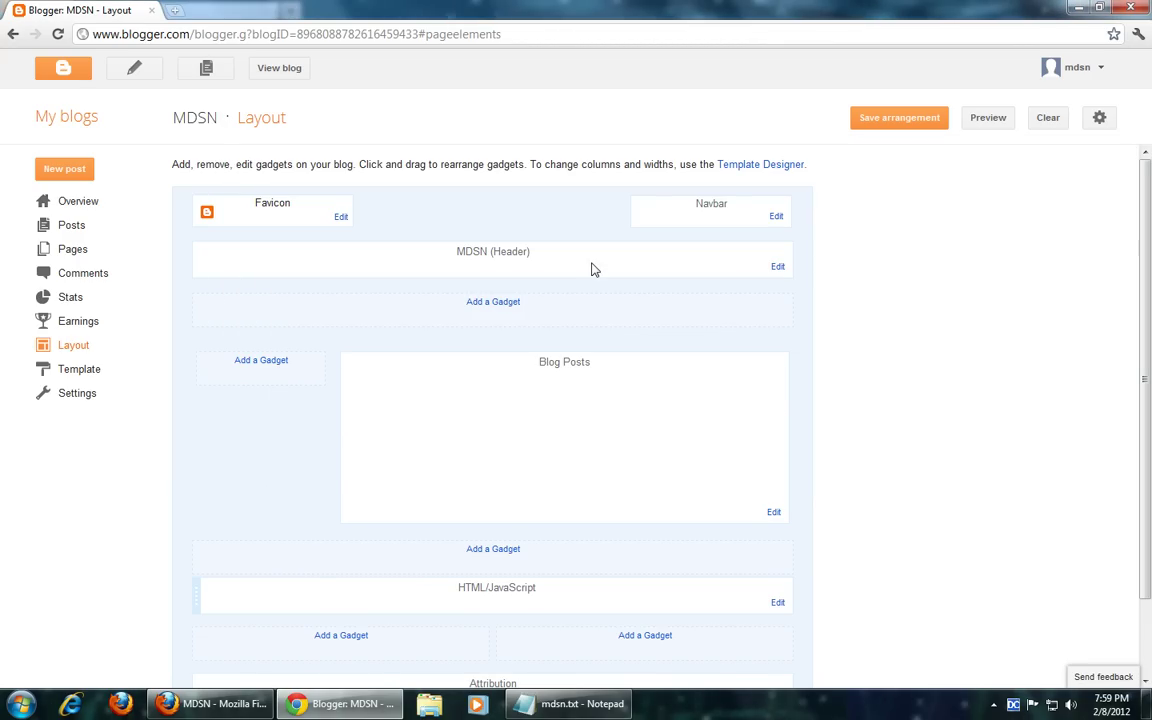
Add an HTML/JavaScript gadget under the header containing the pasted centered banner div code, and save
{"action": "left_click", "coordinate": [487, 302]}
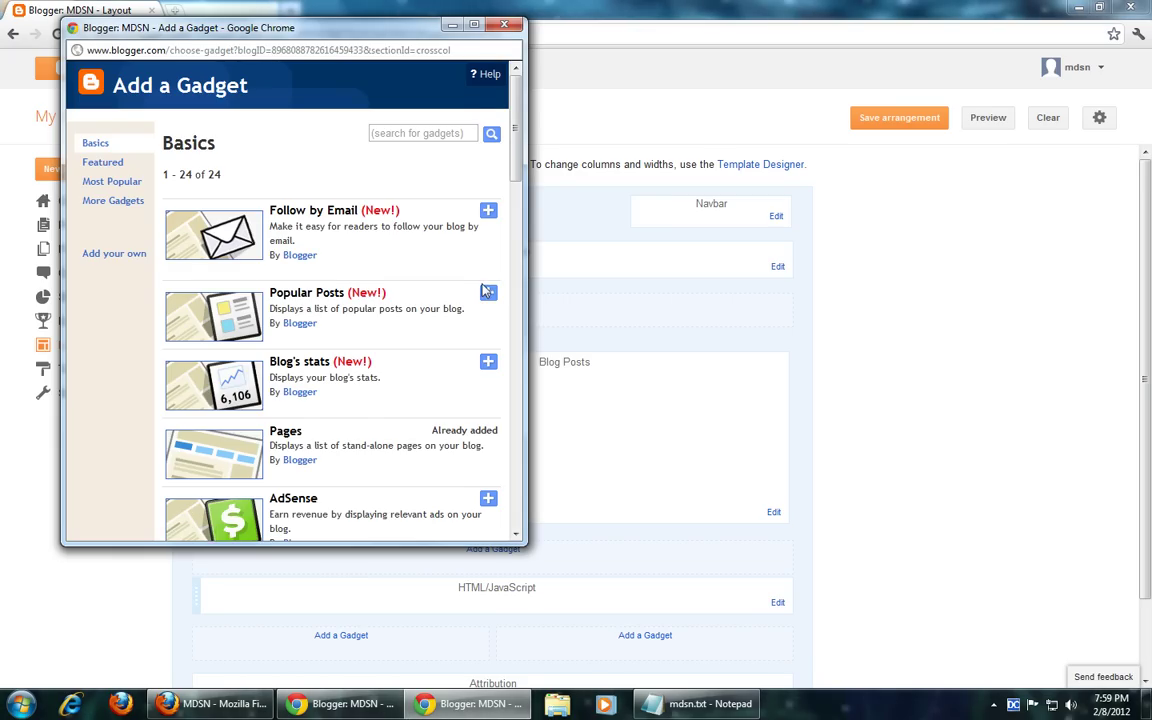
{"action": "scroll", "coordinate": [449, 280], "scroll_direction": "down", "scroll_amount": 2}
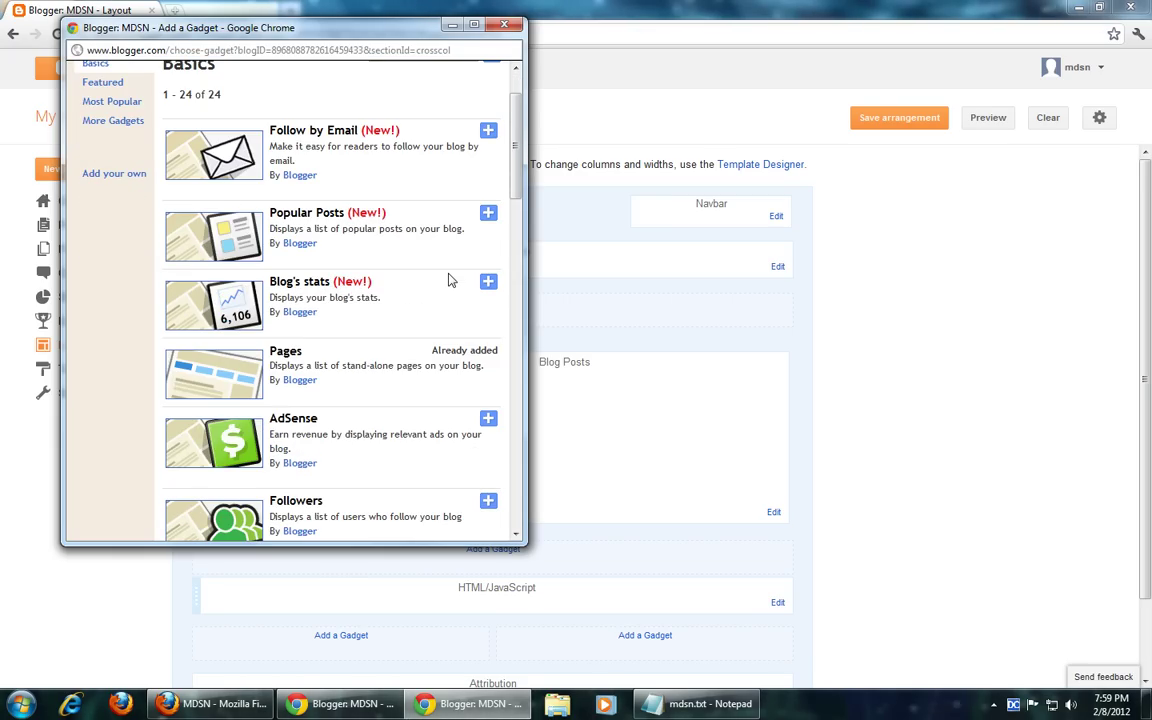
{"action": "scroll", "coordinate": [449, 280], "scroll_direction": "down", "scroll_amount": 1}
{"action": "scroll", "coordinate": [449, 280], "scroll_direction": "down", "scroll_amount": 3}
{"action": "scroll", "coordinate": [449, 280], "scroll_direction": "down", "scroll_amount": 3}
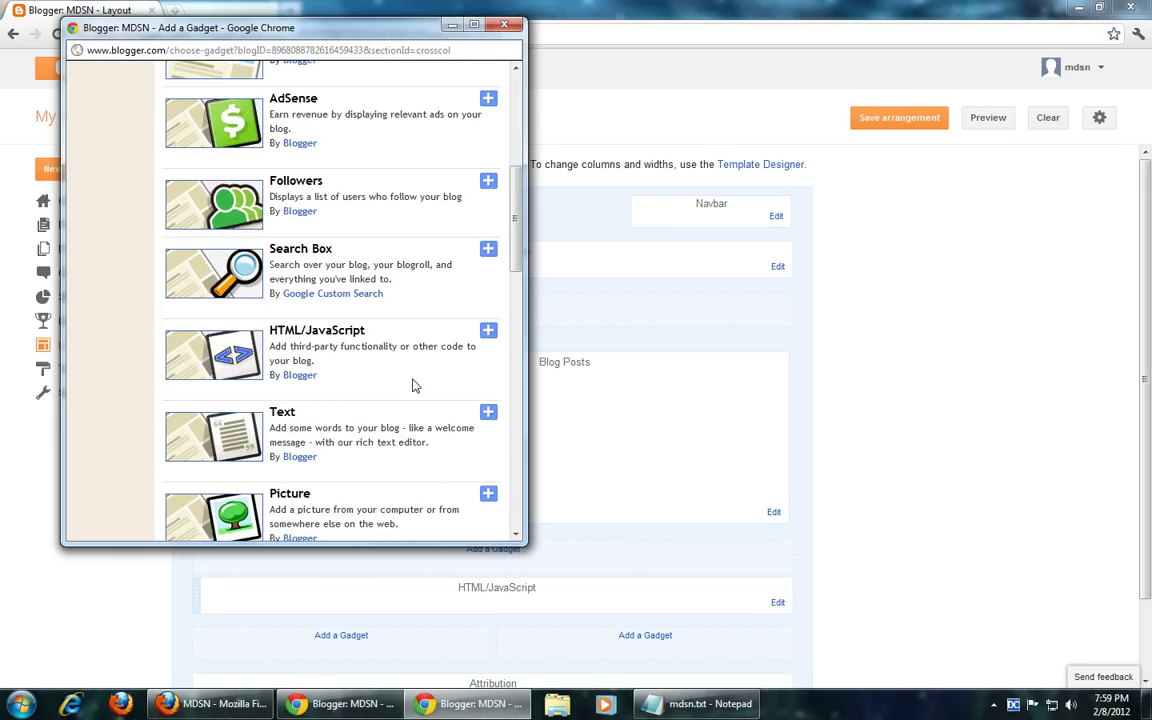
{"action": "left_click", "coordinate": [333, 338]}
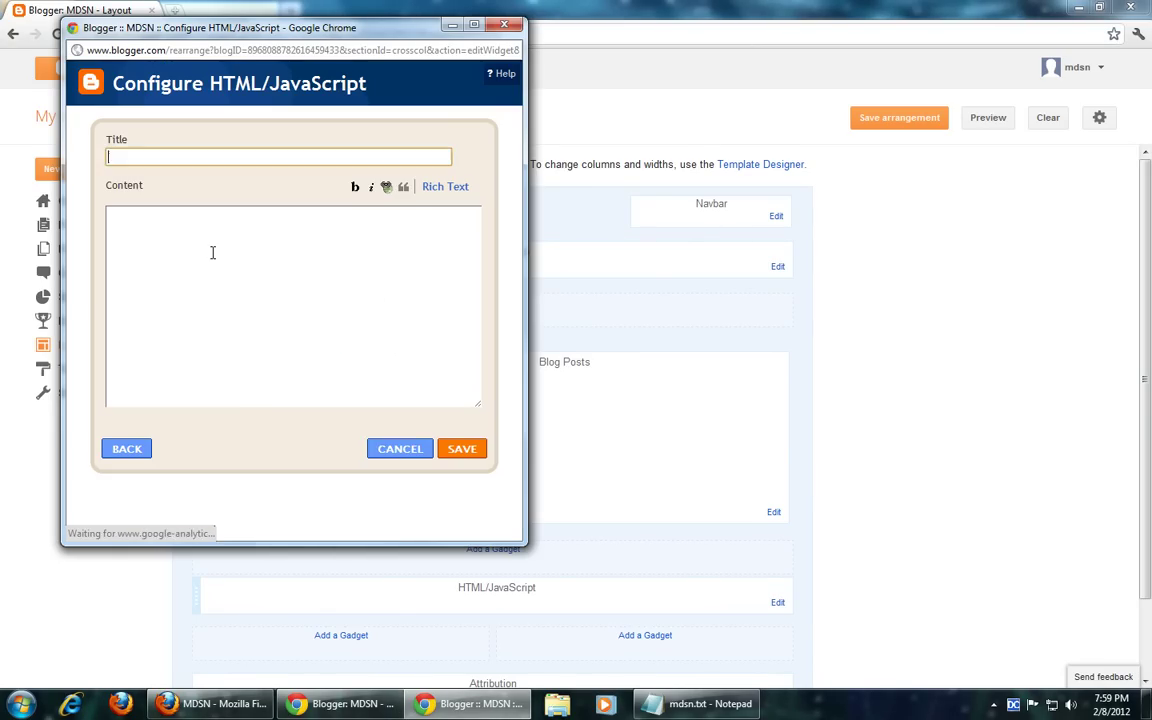
{"action": "right_click", "coordinate": [213, 251]}
{"action": "left_click", "coordinate": [258, 335]}
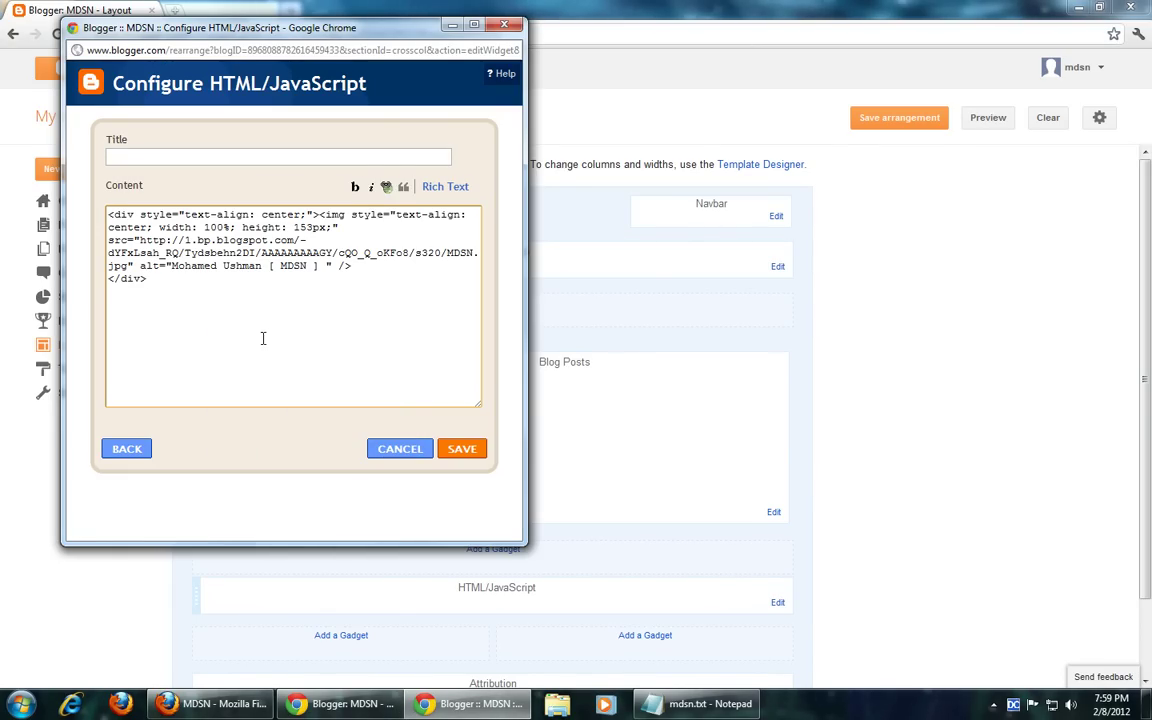
{"action": "left_click", "coordinate": [470, 448]}
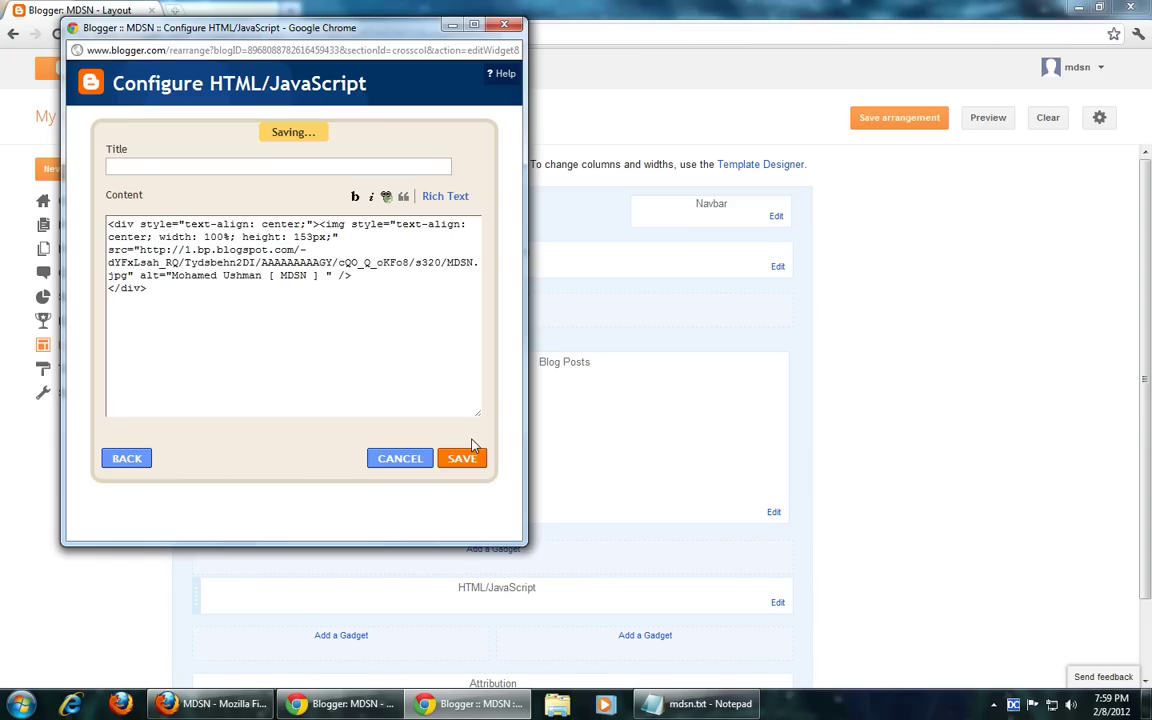
{"action": "scroll", "coordinate": [512, 400], "scroll_direction": "down", "scroll_amount": 1}
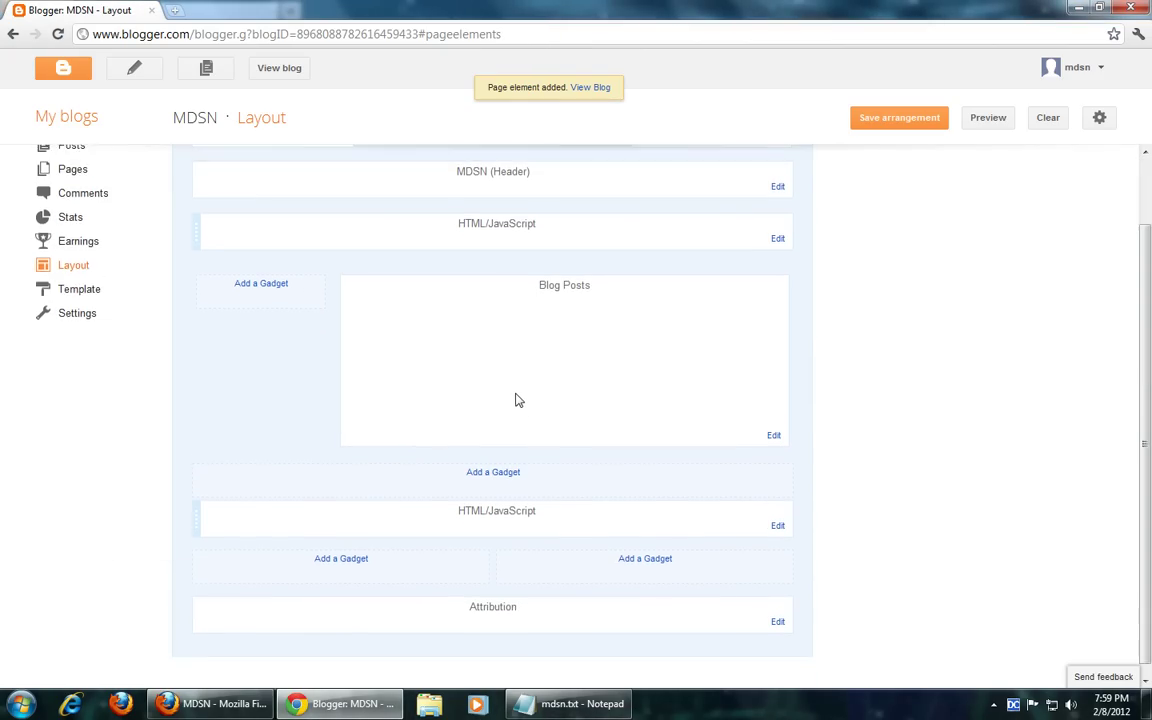
{"action": "scroll", "coordinate": [514, 399], "scroll_direction": "up", "scroll_amount": 1}
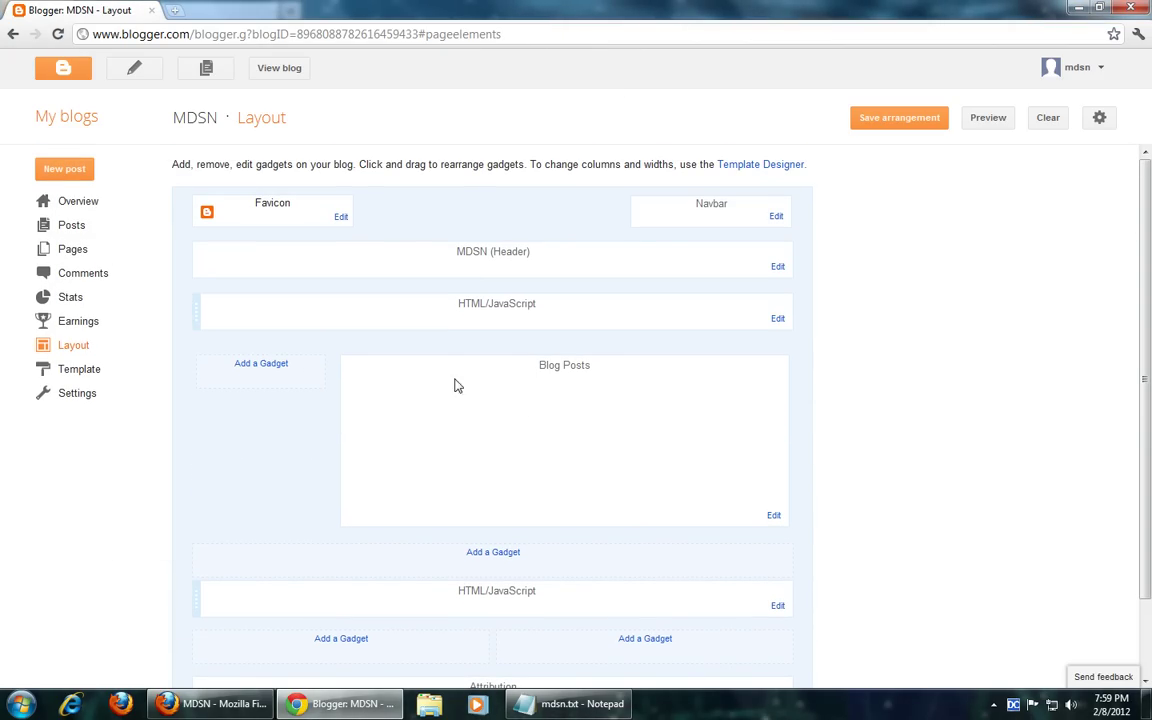
Reload the live blog in Firefox to view the MDSN banner above the About me post
{"action": "left_click", "coordinate": [232, 709]}
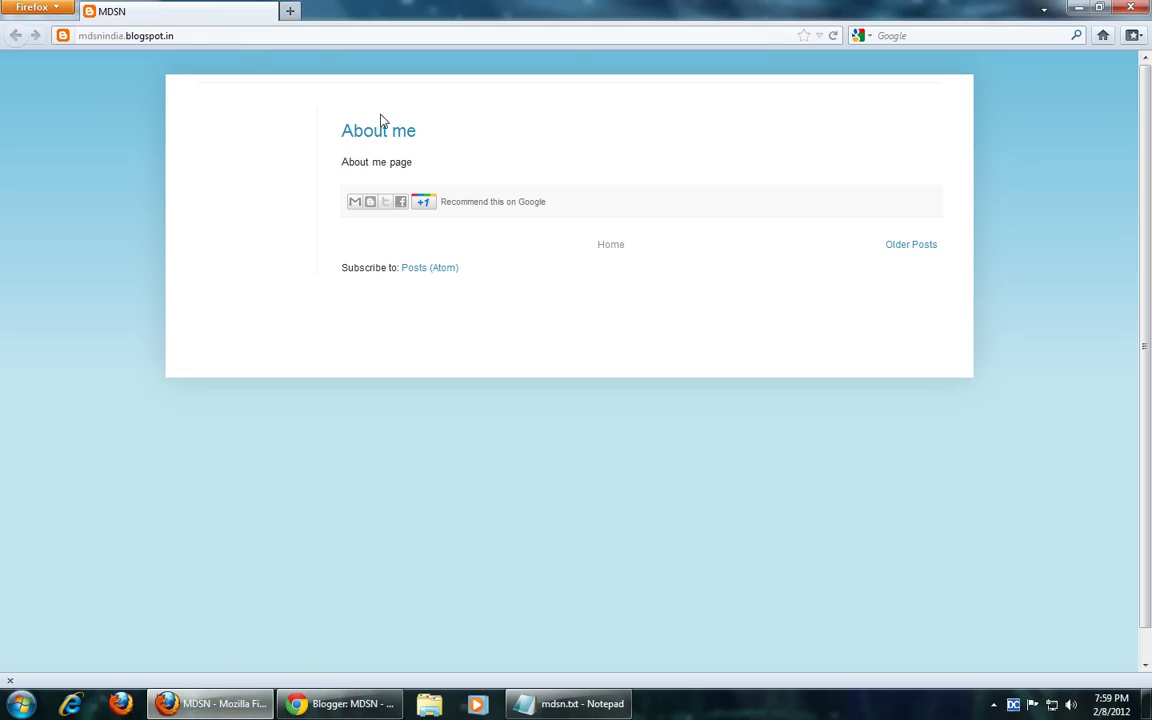
{"action": "left_click", "coordinate": [218, 34]}
{"action": "key", "text": "Return"}
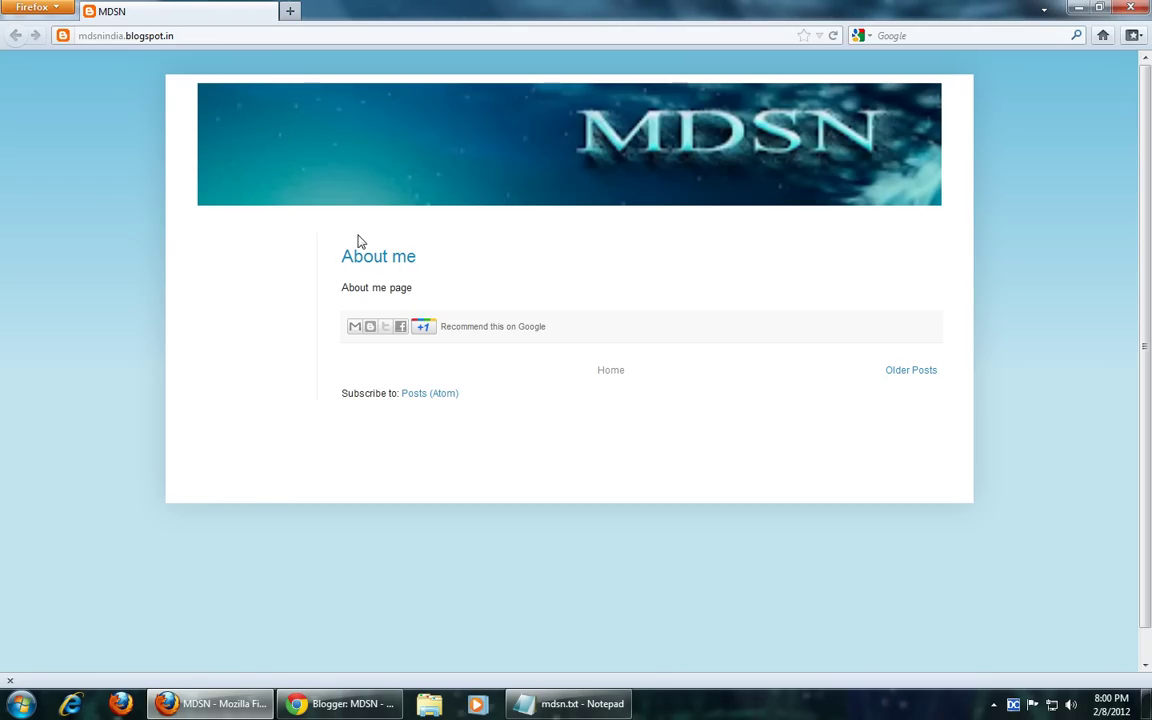
{"action": "left_click", "coordinate": [297, 704]}
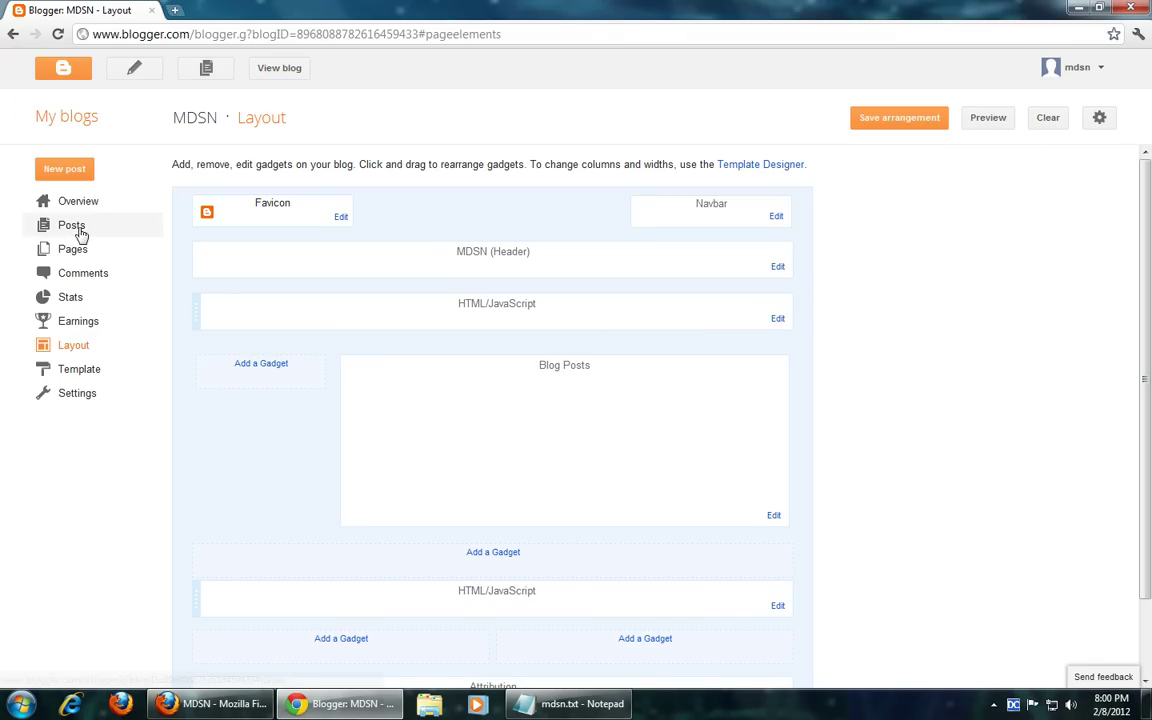
Reopen the MDSN Home page post from the published posts list
{"action": "left_click", "coordinate": [75, 227]}
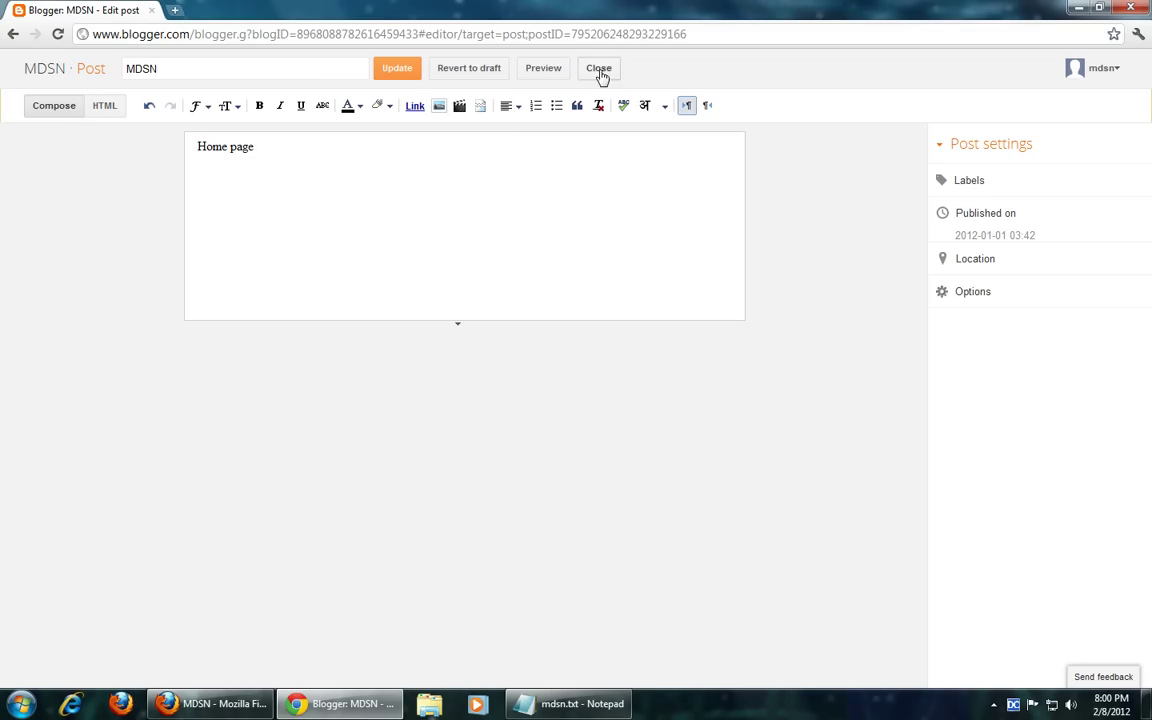
{"action": "left_click", "coordinate": [599, 70]}
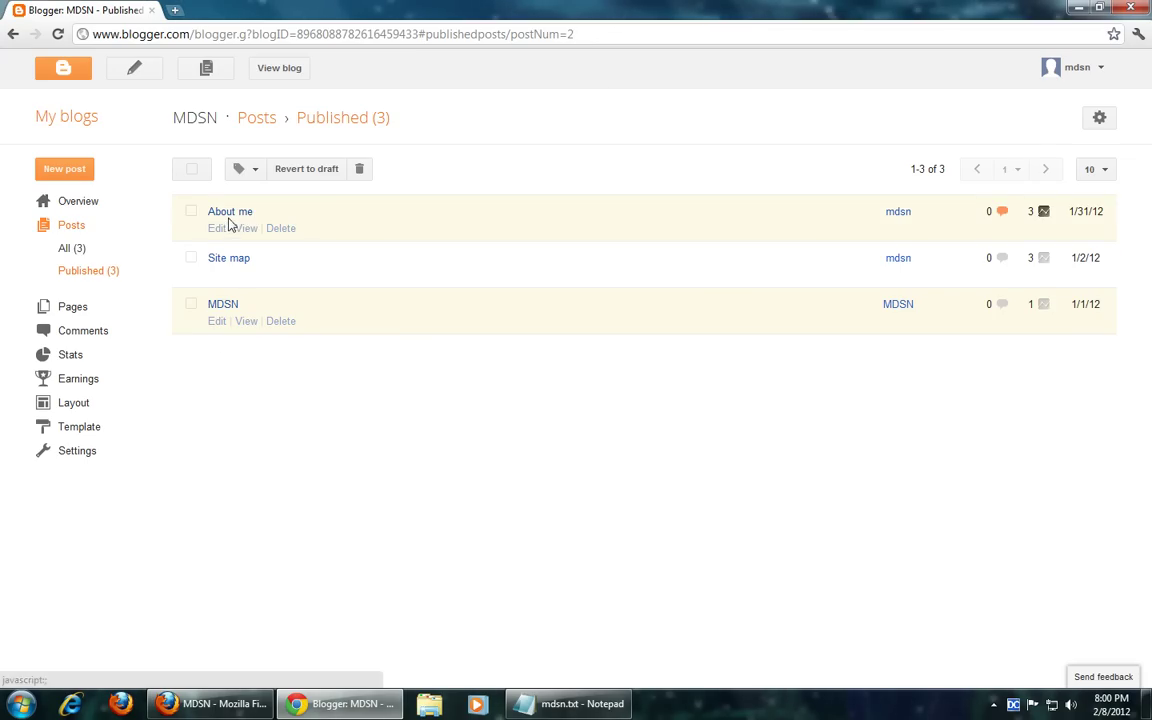
{"action": "left_click", "coordinate": [217, 323]}
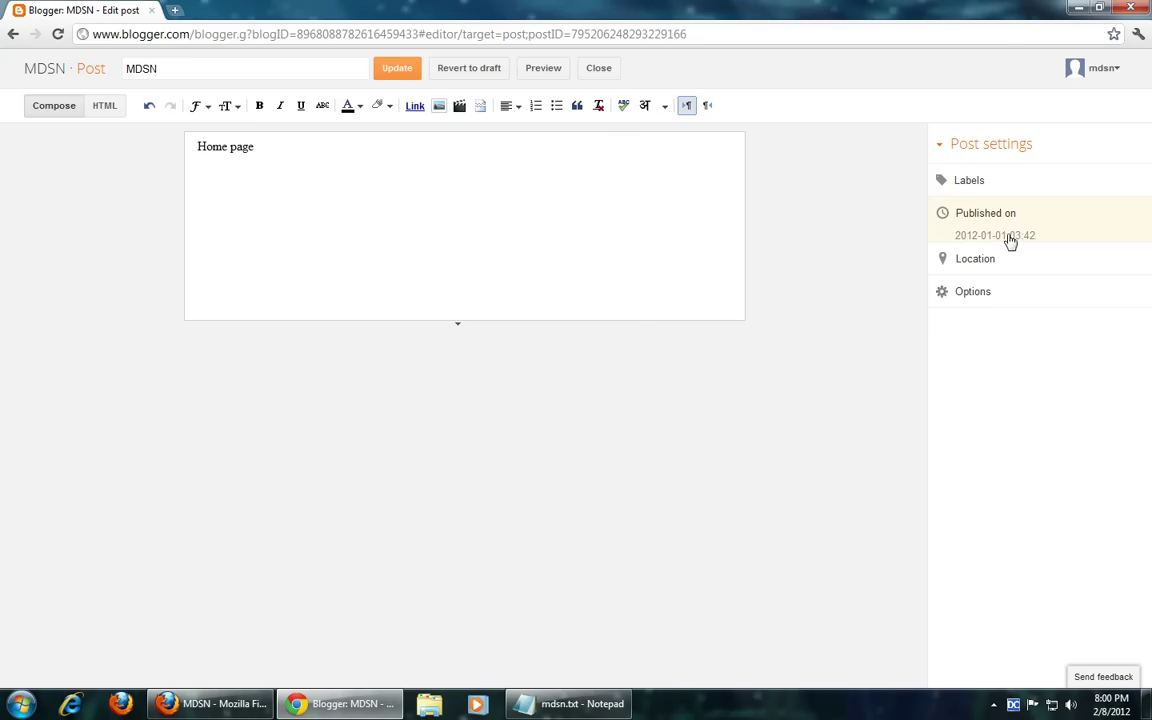
Set the post's publish date to 1 March 2012 and update the post
{"action": "left_click", "coordinate": [998, 235]}
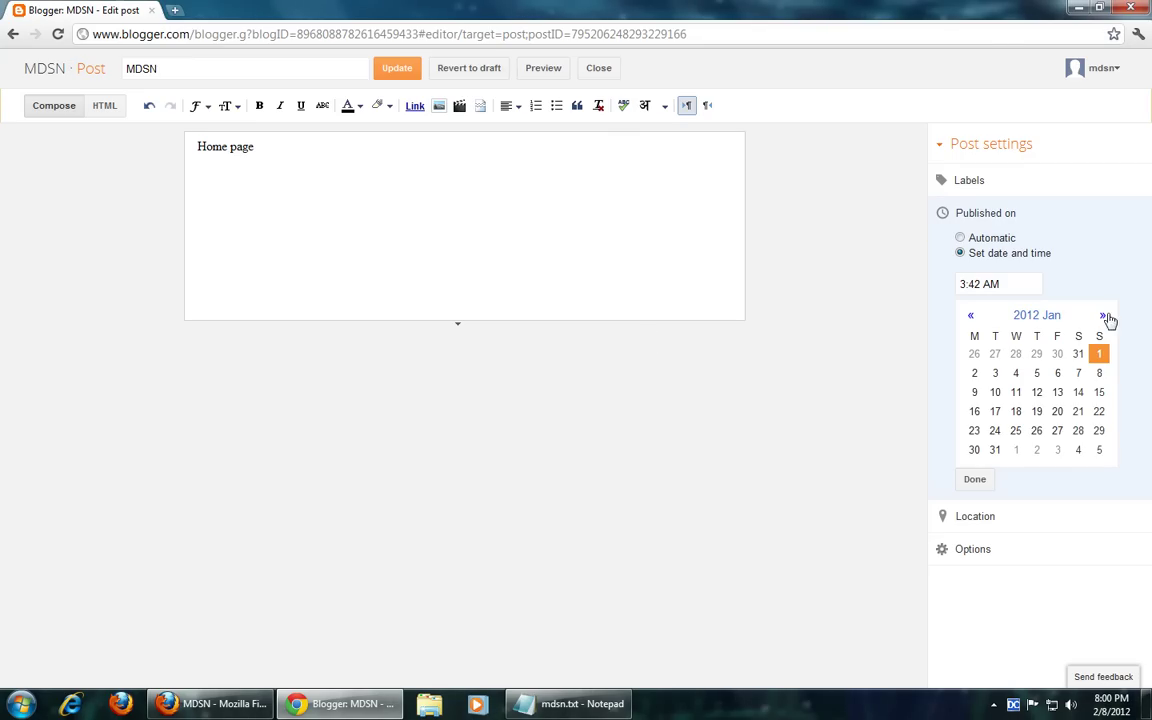
{"action": "left_click", "coordinate": [1103, 316]}
{"action": "left_click", "coordinate": [1103, 316]}
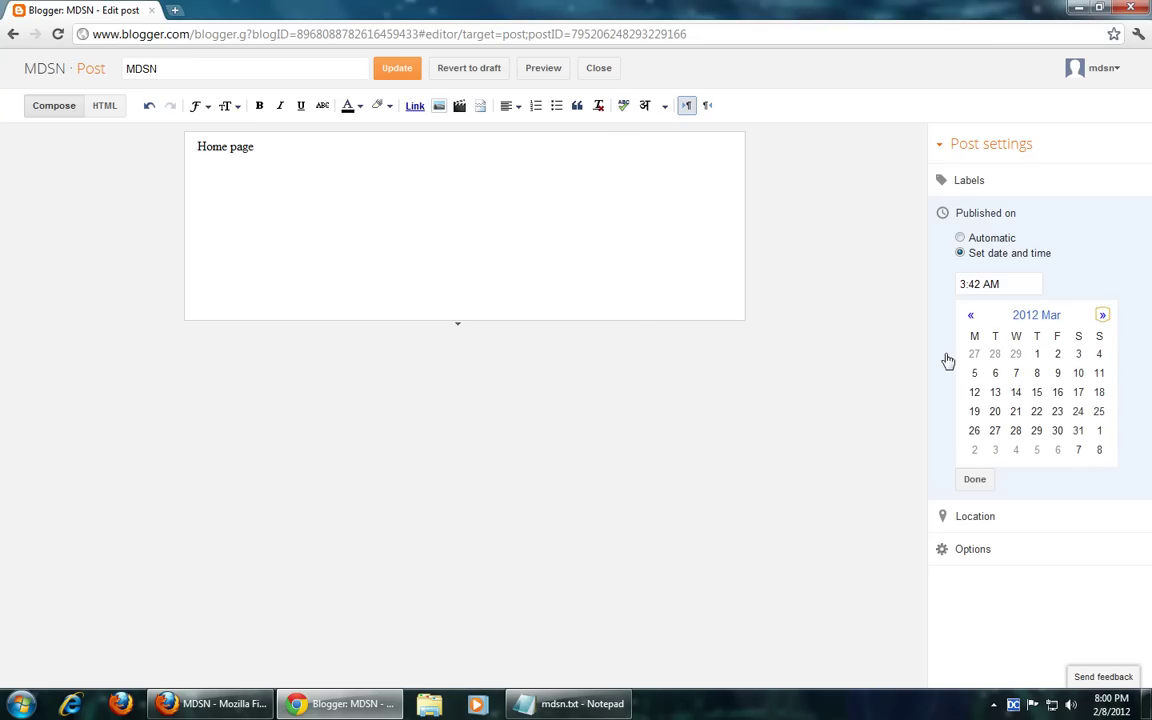
{"action": "left_click", "coordinate": [1037, 355]}
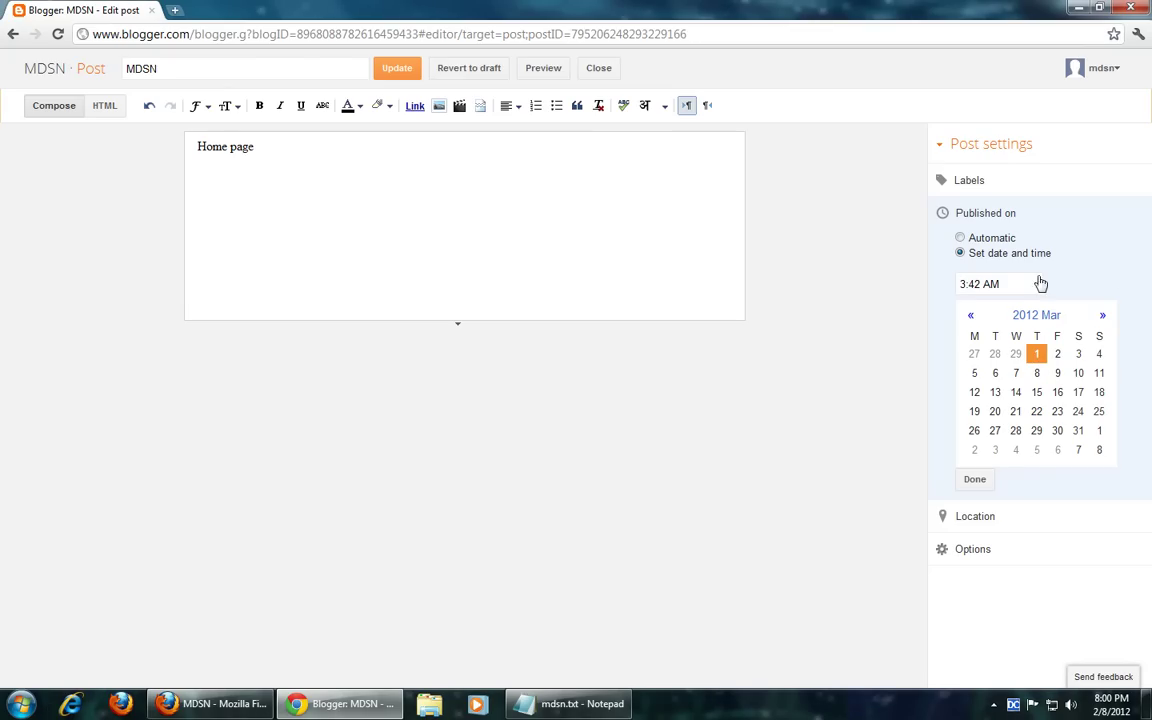
{"action": "left_click", "coordinate": [975, 480]}
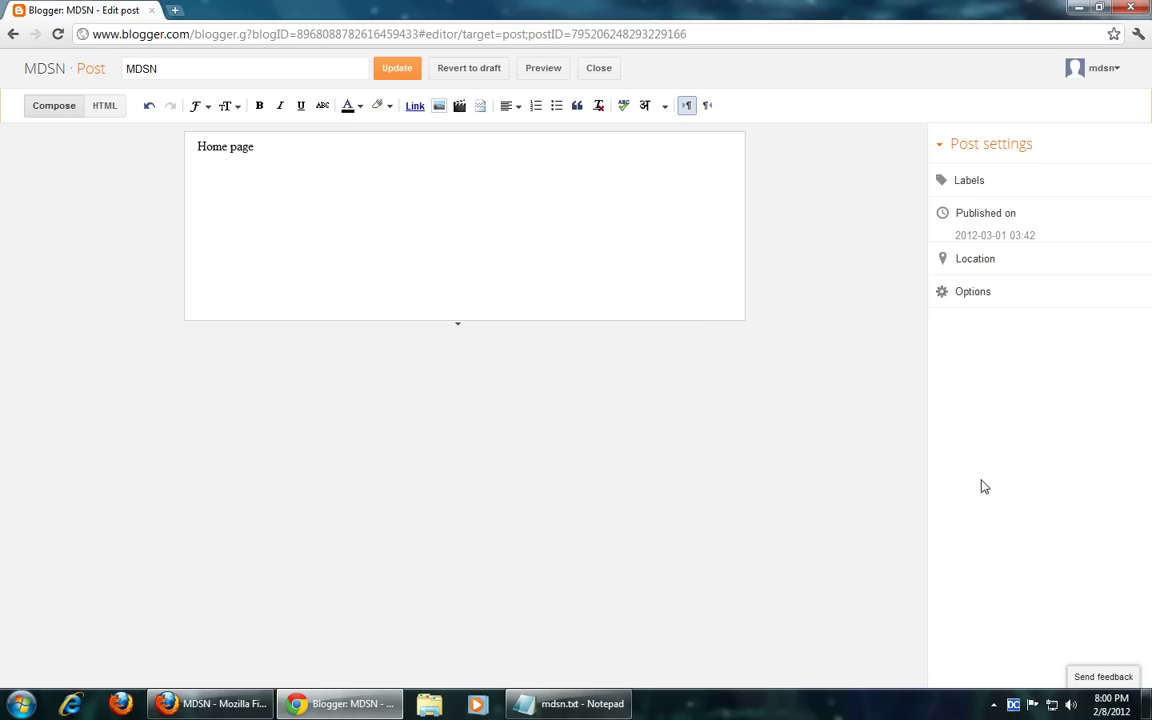
{"action": "left_click", "coordinate": [396, 68]}
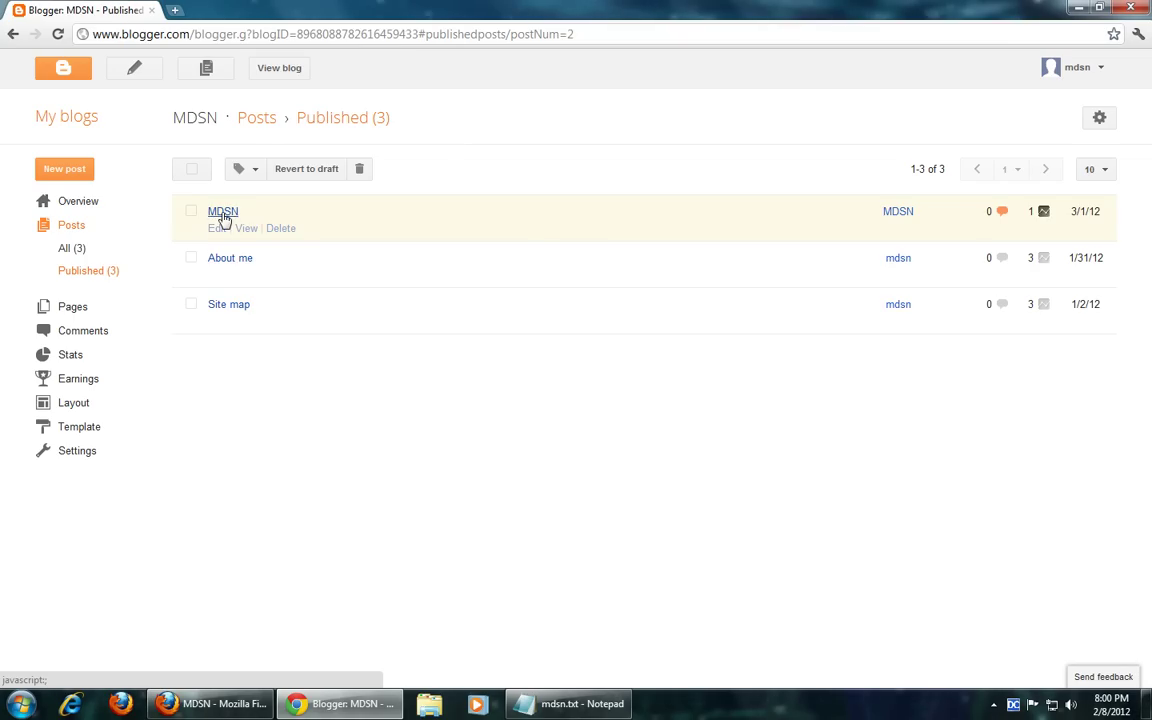
Reload the live MDSN blog in Firefox to confirm it opens on the Home page post
{"action": "left_click", "coordinate": [223, 213]}
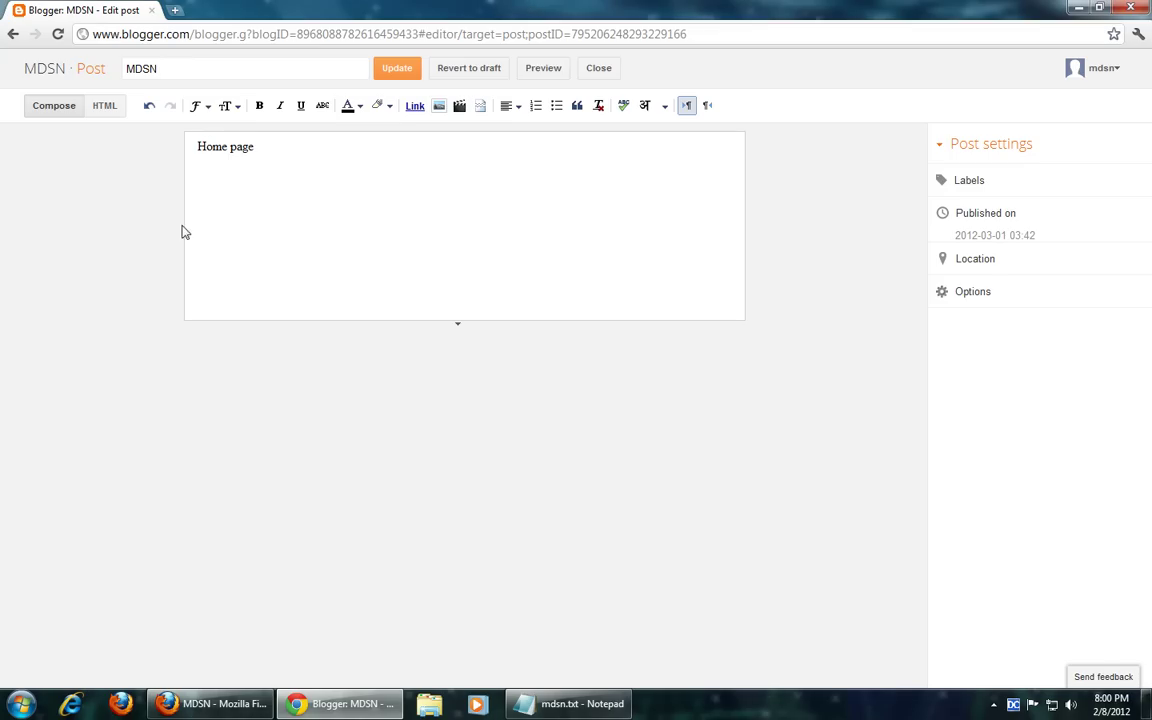
{"action": "left_click", "coordinate": [598, 70]}
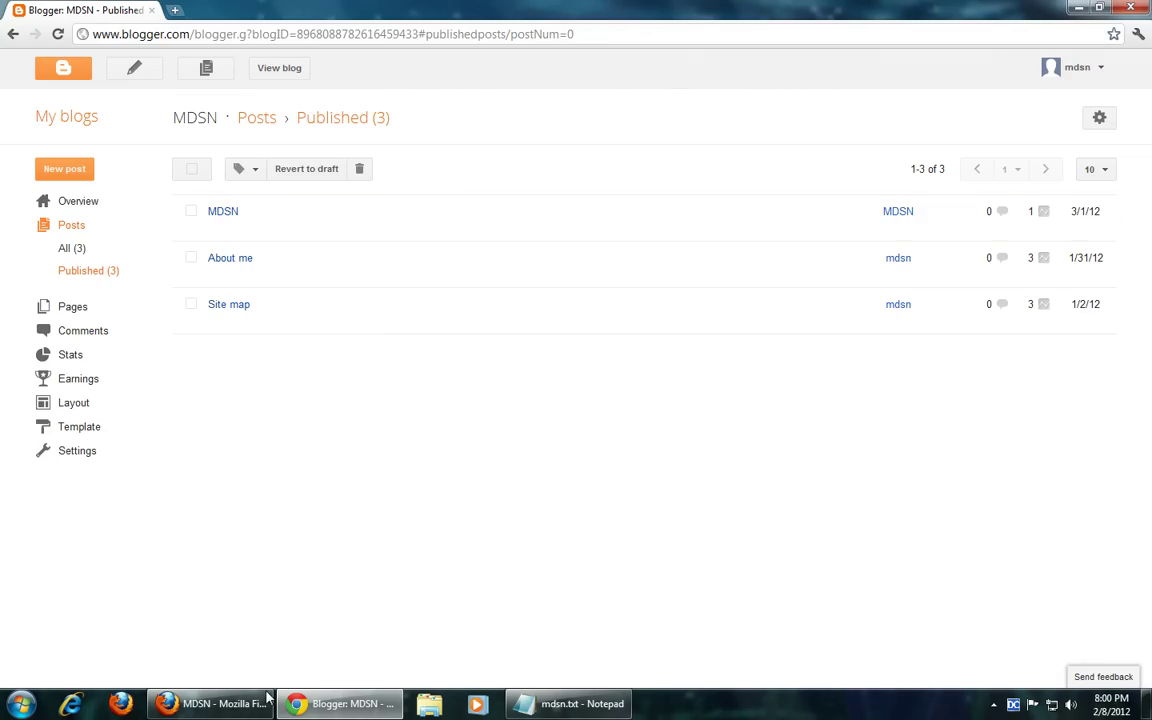
{"action": "left_click", "coordinate": [210, 703]}
{"action": "left_click", "coordinate": [264, 39]}
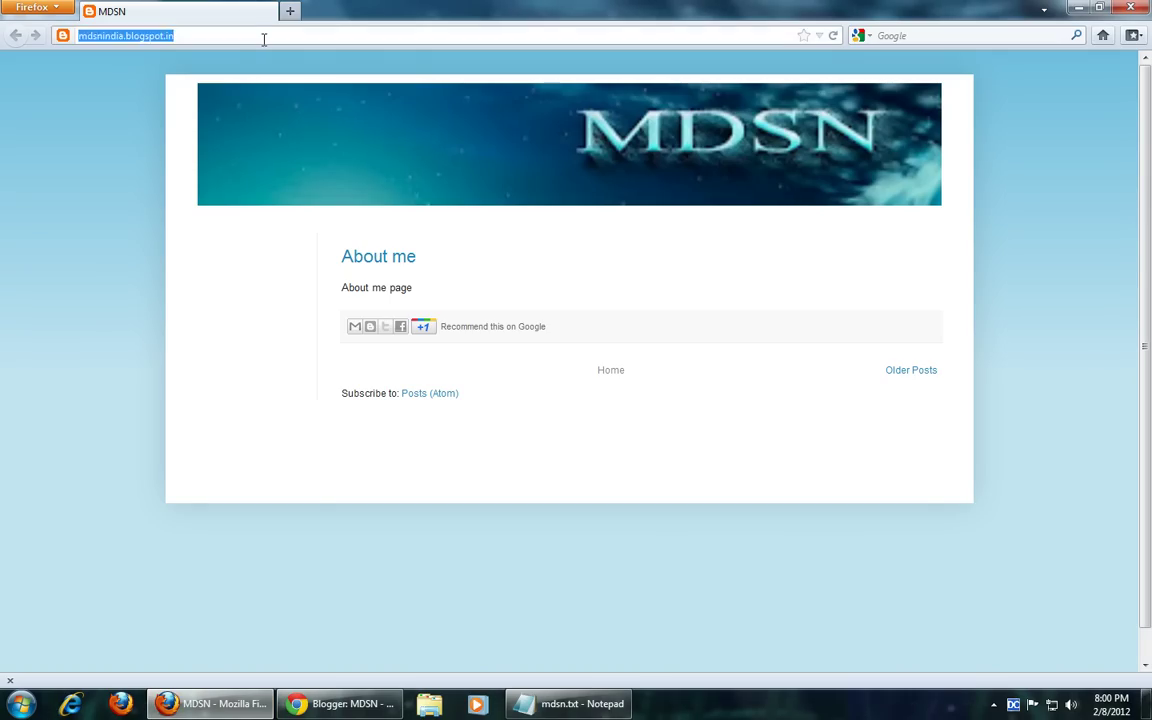
{"action": "key", "text": "Return"}
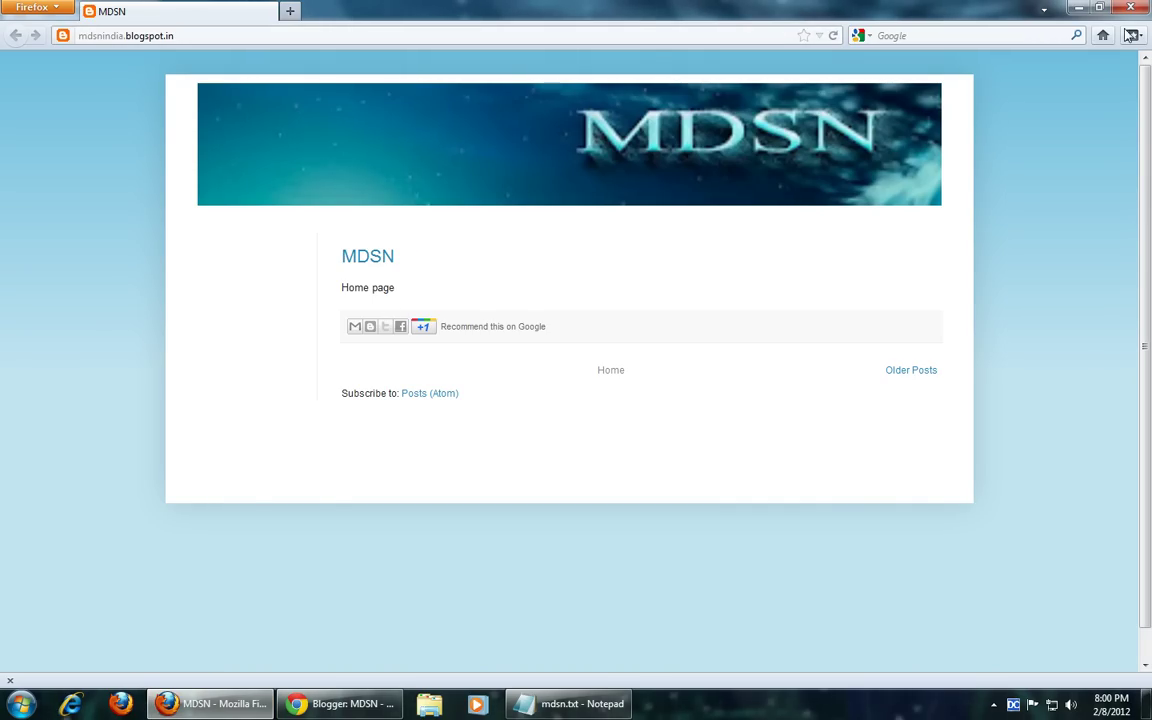
{"action": "left_click", "coordinate": [1078, 7]}
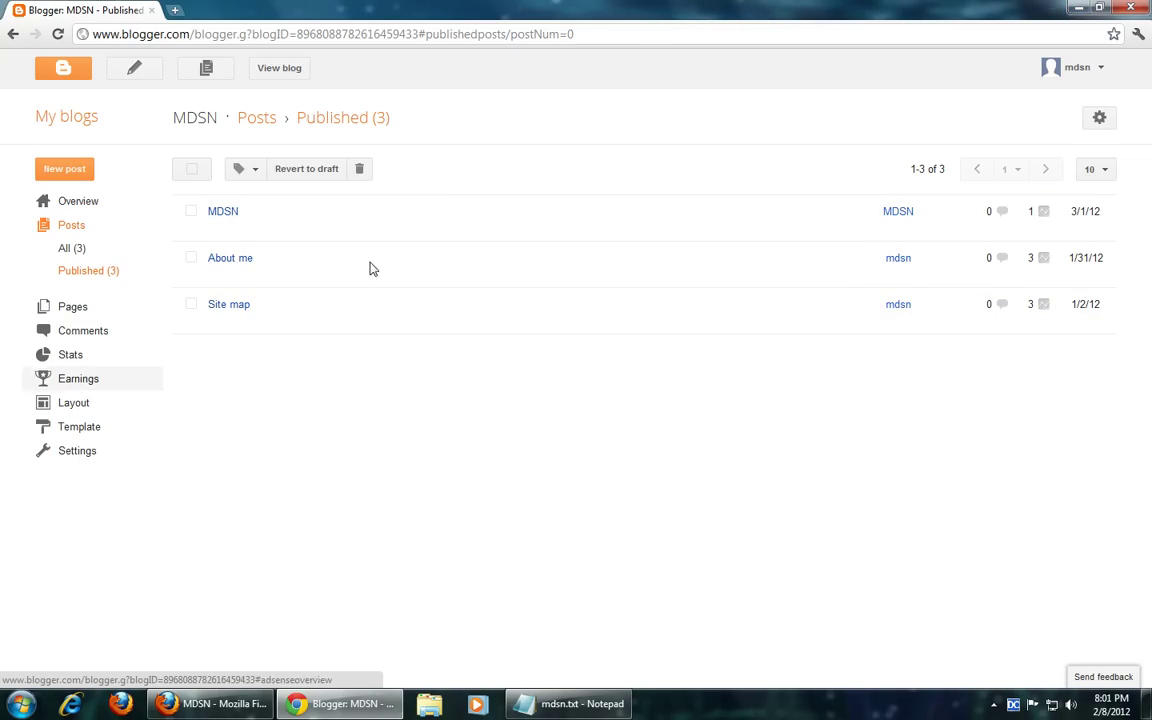
Open Add a Gadget for the left sidebar, then bring up Vertical.html's options on the desktop
{"action": "left_click", "coordinate": [75, 405]}
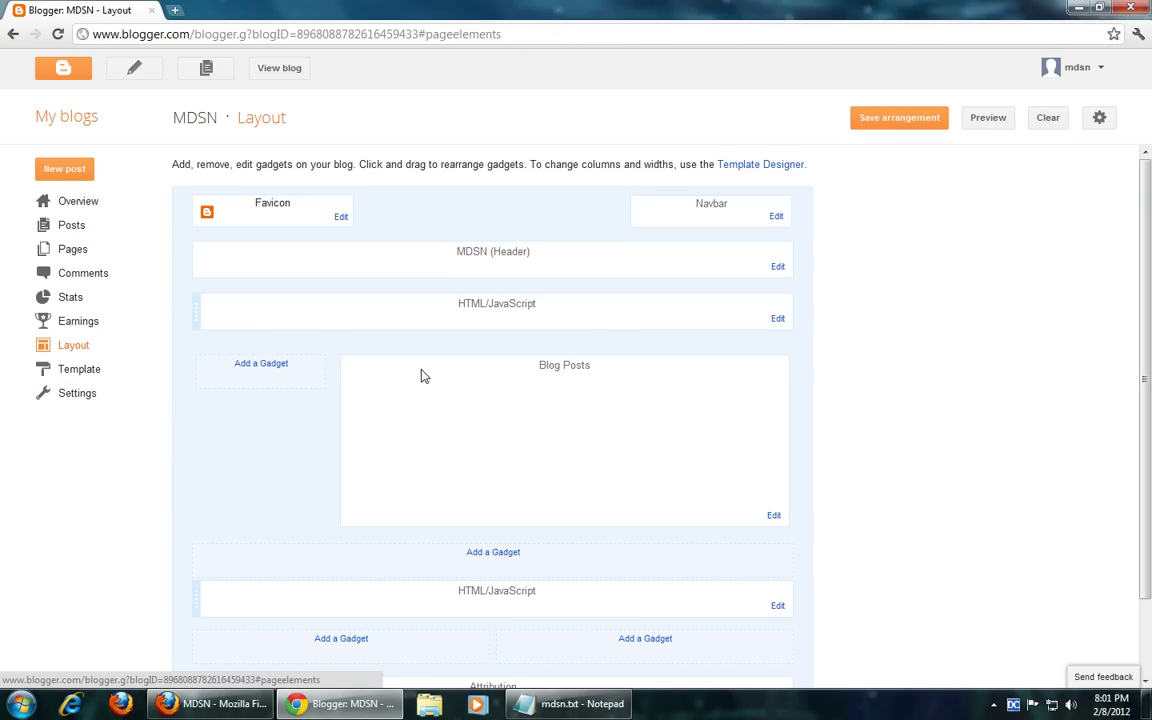
{"action": "left_click", "coordinate": [272, 366]}
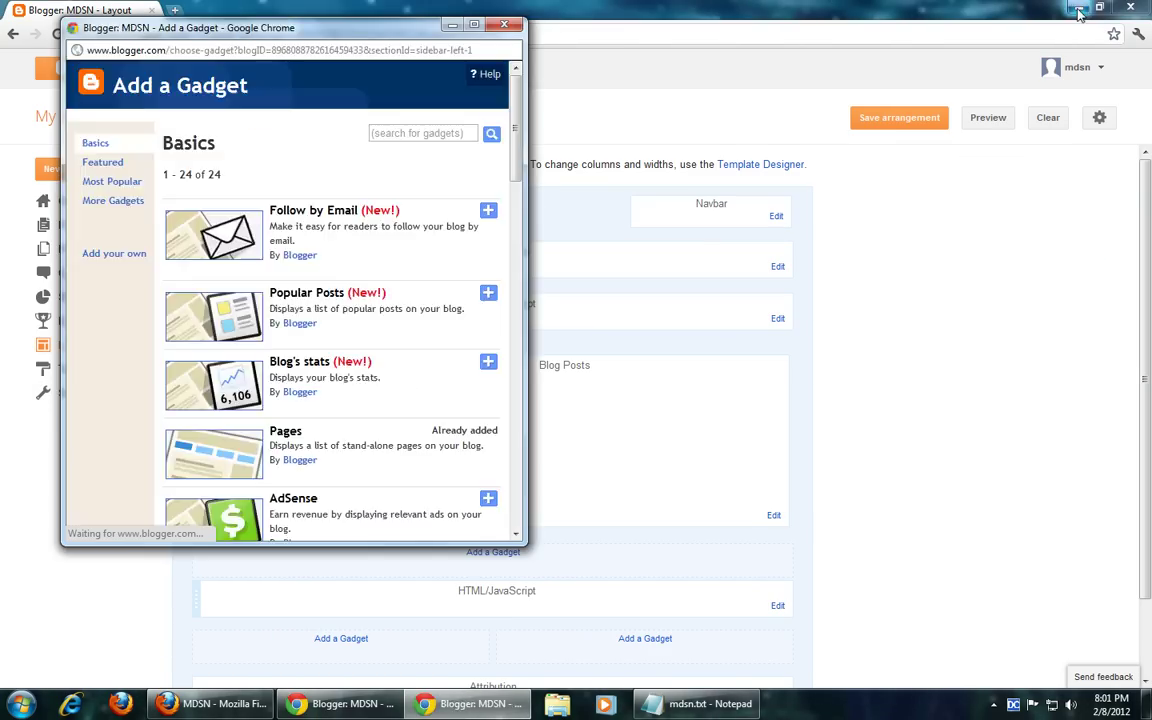
{"action": "left_click", "coordinate": [1077, 9]}
{"action": "left_click", "coordinate": [940, 135]}
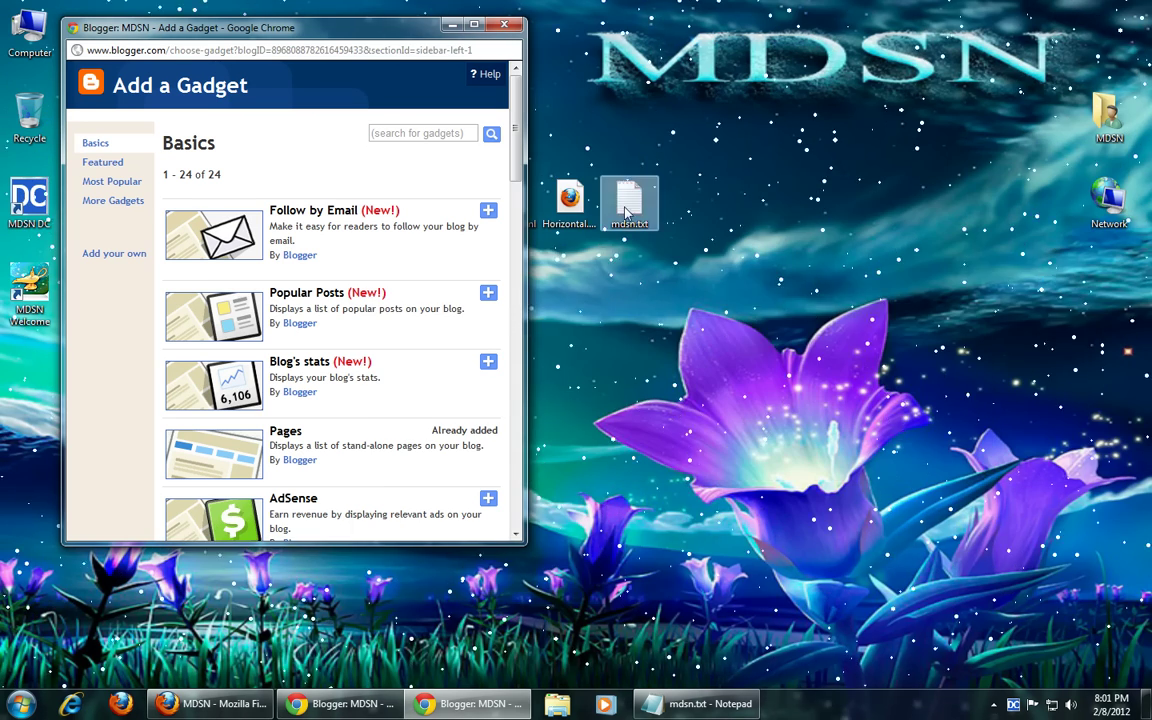
{"action": "left_click_drag", "start_coordinate": [355, 29], "coordinate": [278, 46]}
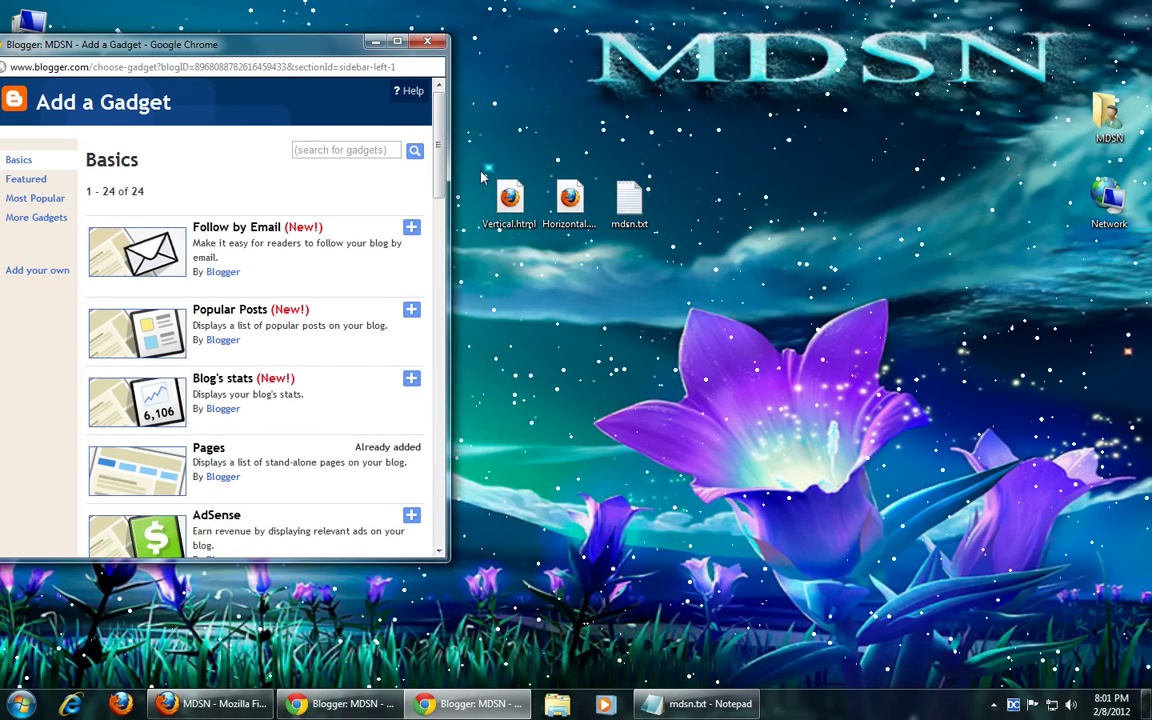
{"action": "right_click", "coordinate": [510, 198]}
Open Vertical.html in Notepad and delete its <body> tag
{"action": "left_click", "coordinate": [562, 264]}
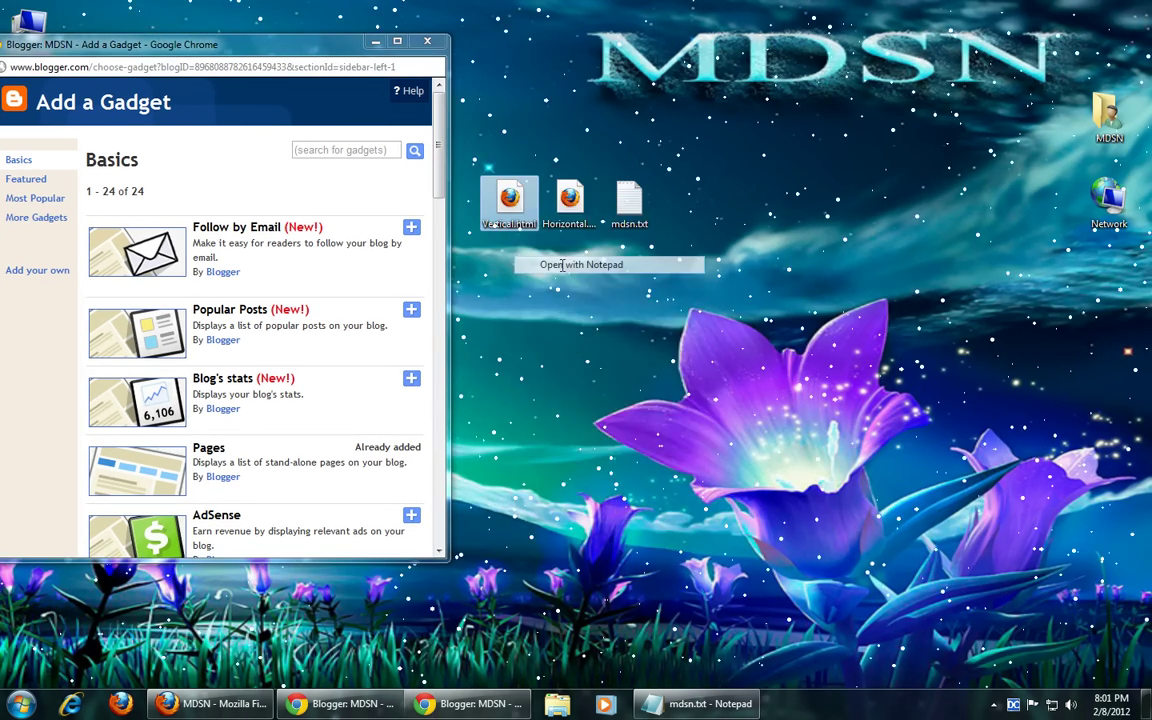
{"action": "scroll", "coordinate": [278, 265], "scroll_direction": "down", "scroll_amount": 3}
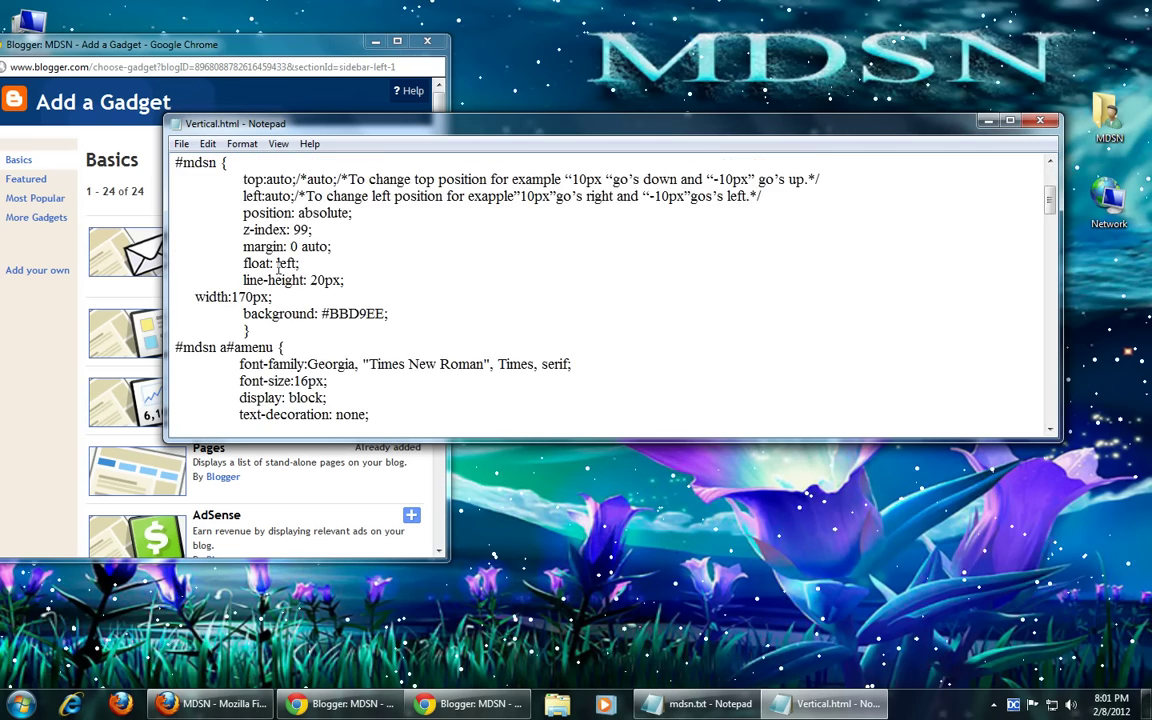
{"action": "scroll", "coordinate": [279, 265], "scroll_direction": "down", "scroll_amount": 3}
{"action": "scroll", "coordinate": [282, 300], "scroll_direction": "down", "scroll_amount": 5}
{"action": "scroll", "coordinate": [298, 340], "scroll_direction": "down", "scroll_amount": 5}
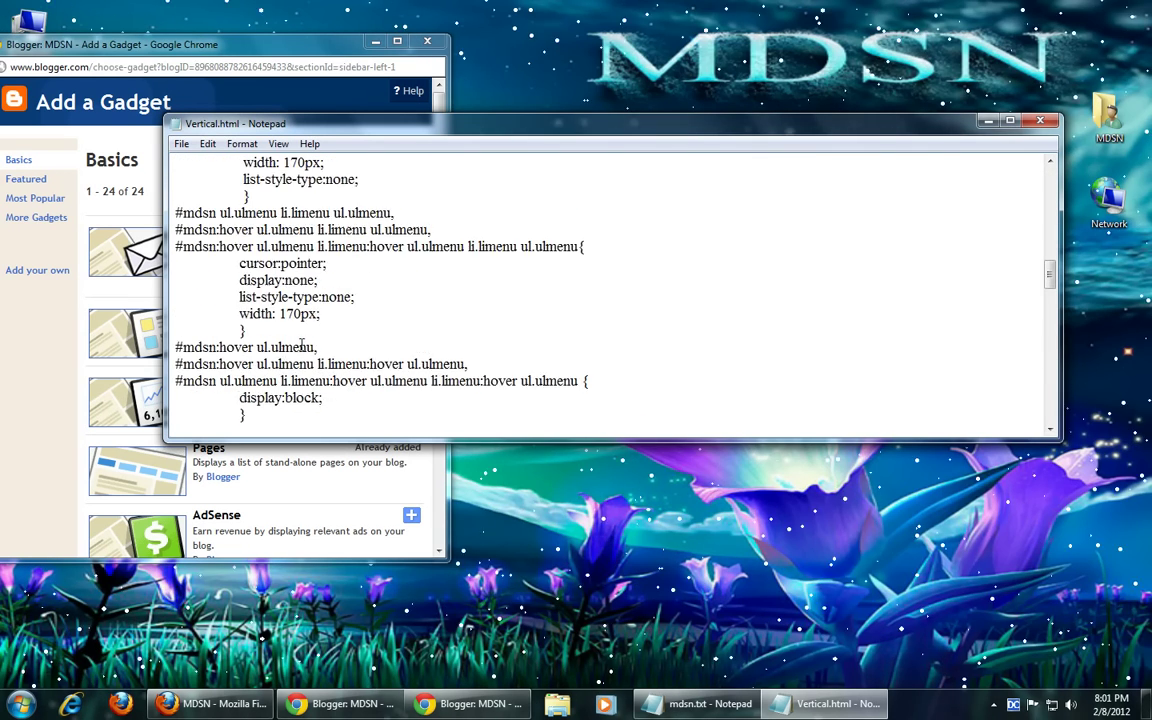
{"action": "scroll", "coordinate": [301, 345], "scroll_direction": "down", "scroll_amount": 3}
{"action": "scroll", "coordinate": [301, 340], "scroll_direction": "down", "scroll_amount": 6}
{"action": "scroll", "coordinate": [260, 310], "scroll_direction": "up", "scroll_amount": 2}
{"action": "scroll", "coordinate": [218, 281], "scroll_direction": "up", "scroll_amount": 1}
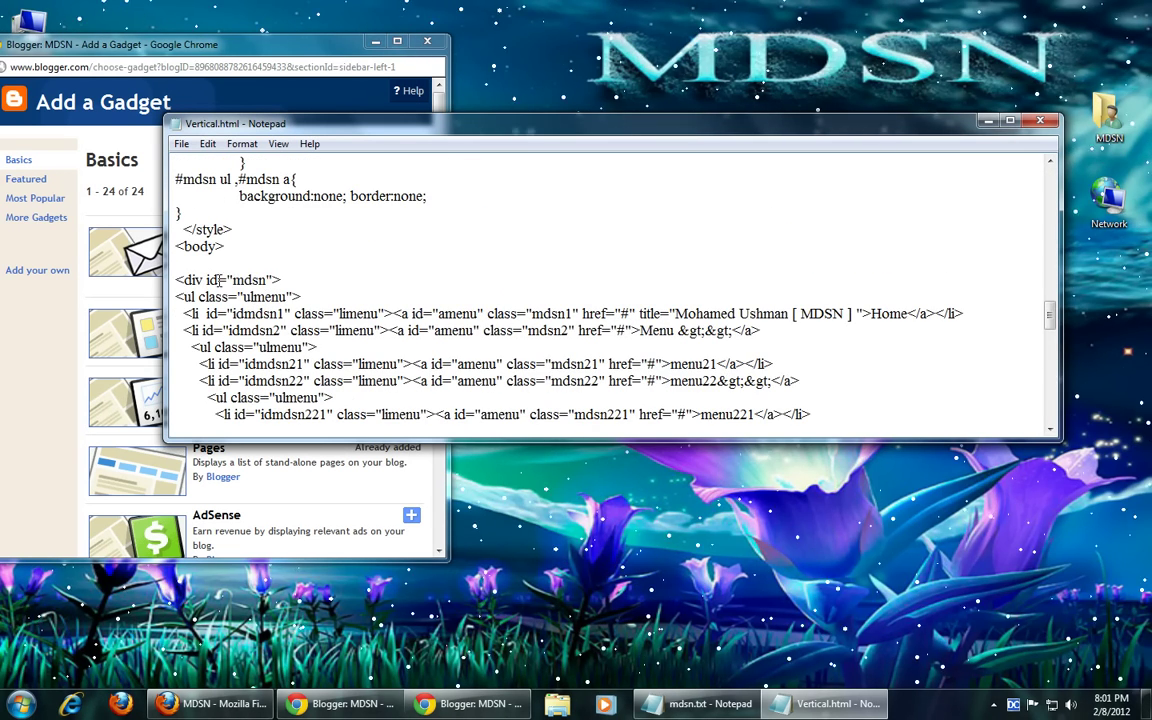
{"action": "left_click_drag", "start_coordinate": [226, 246], "coordinate": [175, 246]}
{"action": "key", "text": "Delete"}
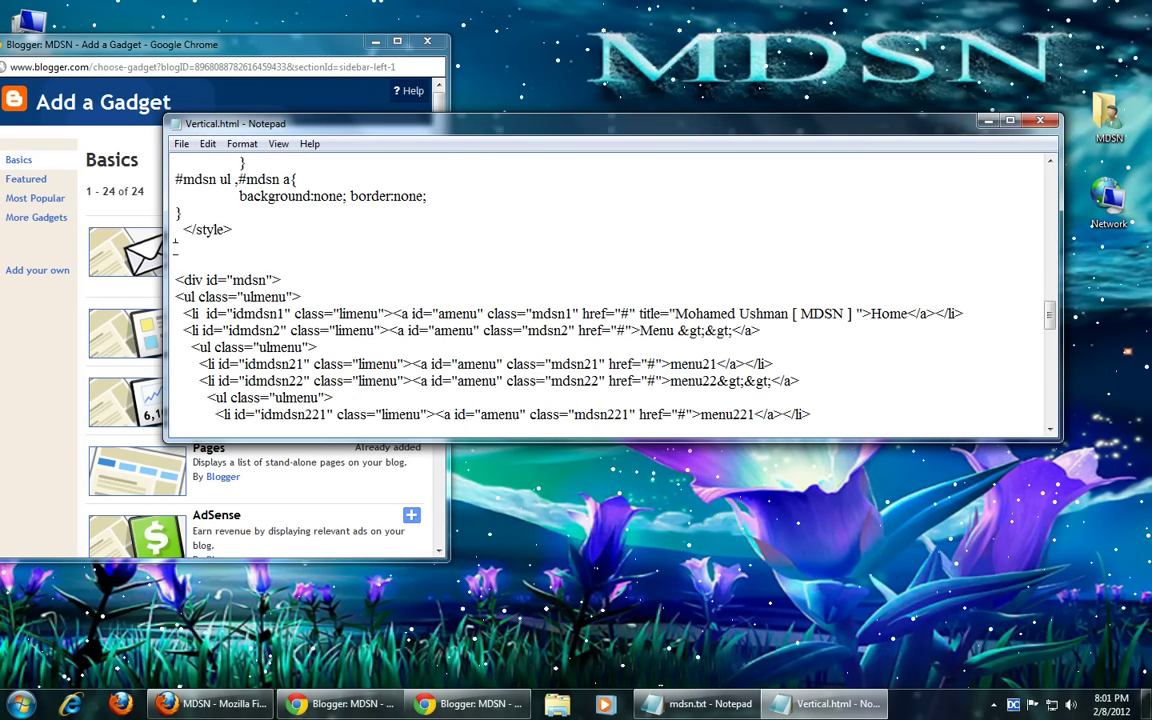
Select the menu code from the #mdsn style rules down to the closing div
{"action": "scroll", "coordinate": [200, 300], "scroll_direction": "down", "scroll_amount": 1}
{"action": "scroll", "coordinate": [200, 300], "scroll_direction": "down", "scroll_amount": 4}
{"action": "mouse_move", "coordinate": [225, 381]}
{"action": "left_mouse_down"}
{"action": "mouse_move", "coordinate": [200, 347]}
{"action": "mouse_move", "coordinate": [180, 145]}
{"action": "left_mouse_up"}
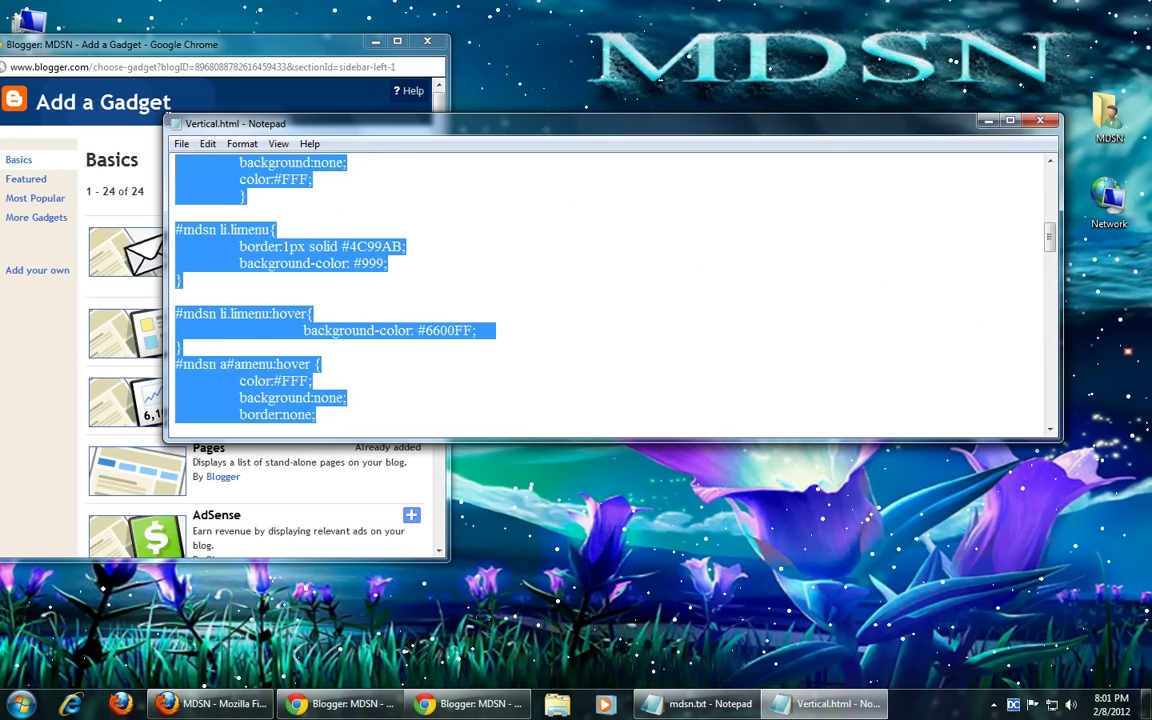
{"action": "mouse_move", "coordinate": [180, 145]}
{"action": "left_mouse_down"}
{"action": "mouse_move", "coordinate": [173, 244]}
{"action": "mouse_move", "coordinate": [180, 229]}
{"action": "left_mouse_up"}
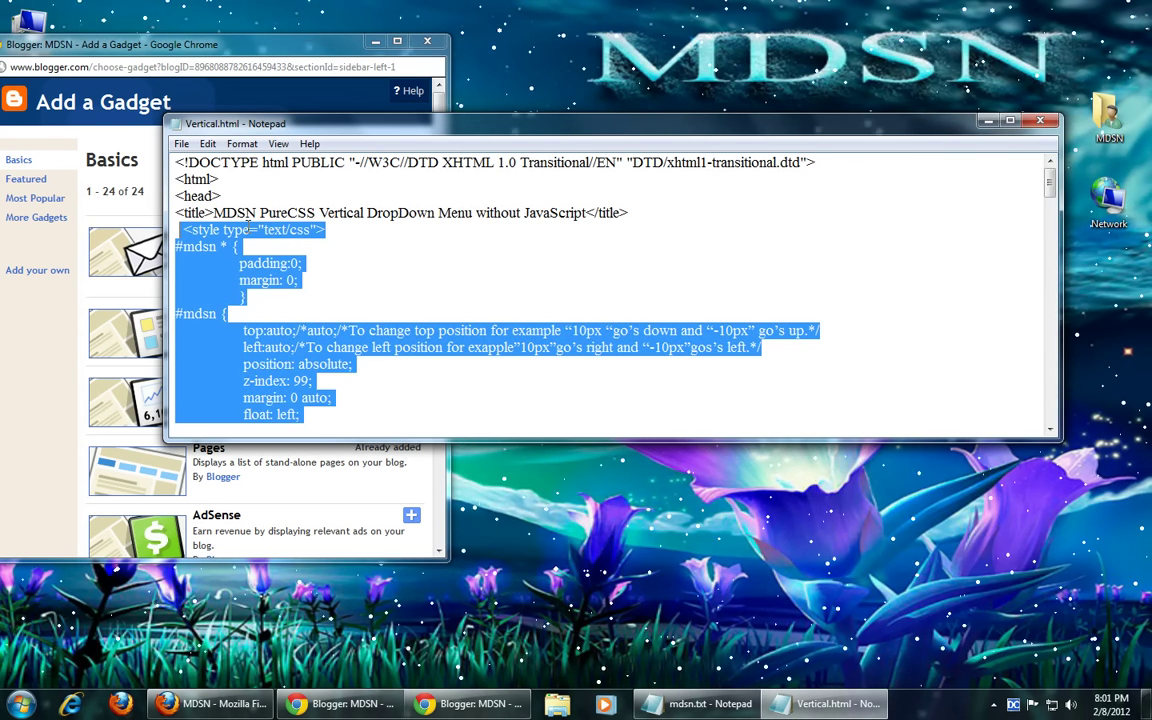
Paste the copied vertical menu code into a new HTML/JavaScript gadget and save it
{"action": "scroll", "coordinate": [146, 55], "scroll_direction": "down", "scroll_amount": 10}
{"action": "left_click_drag", "start_coordinate": [143, 52], "coordinate": [276, 31]}
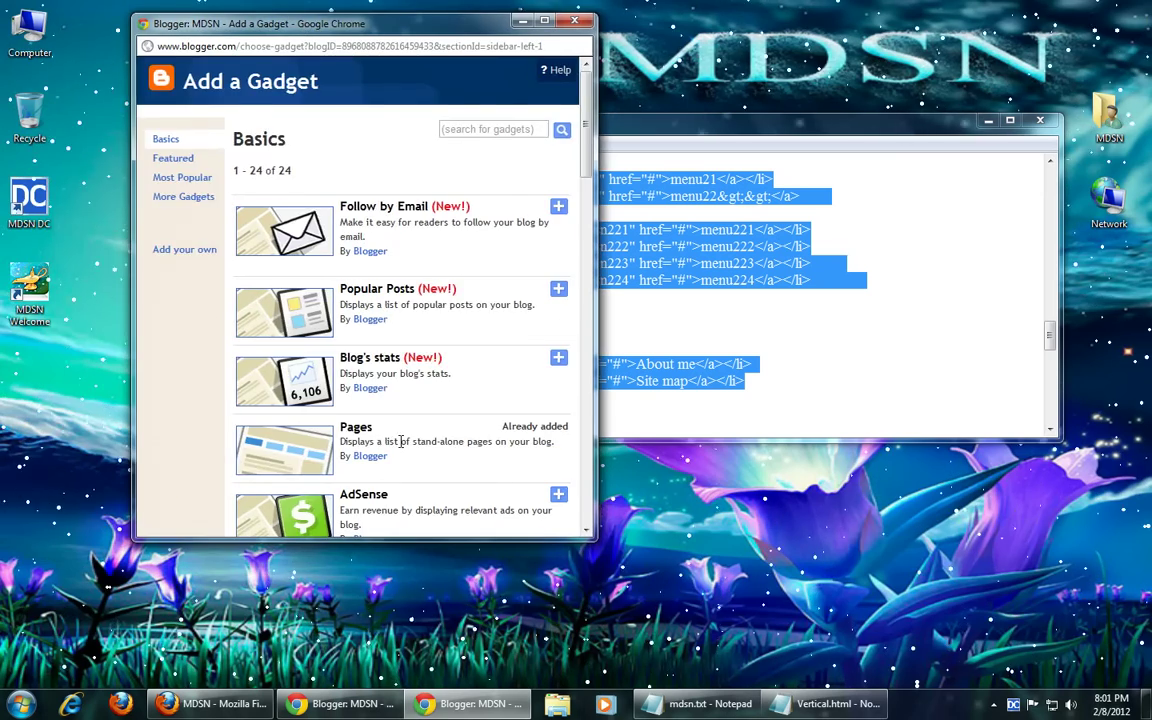
{"action": "scroll", "coordinate": [400, 441], "scroll_direction": "down", "scroll_amount": 3}
{"action": "left_click", "coordinate": [400, 409]}
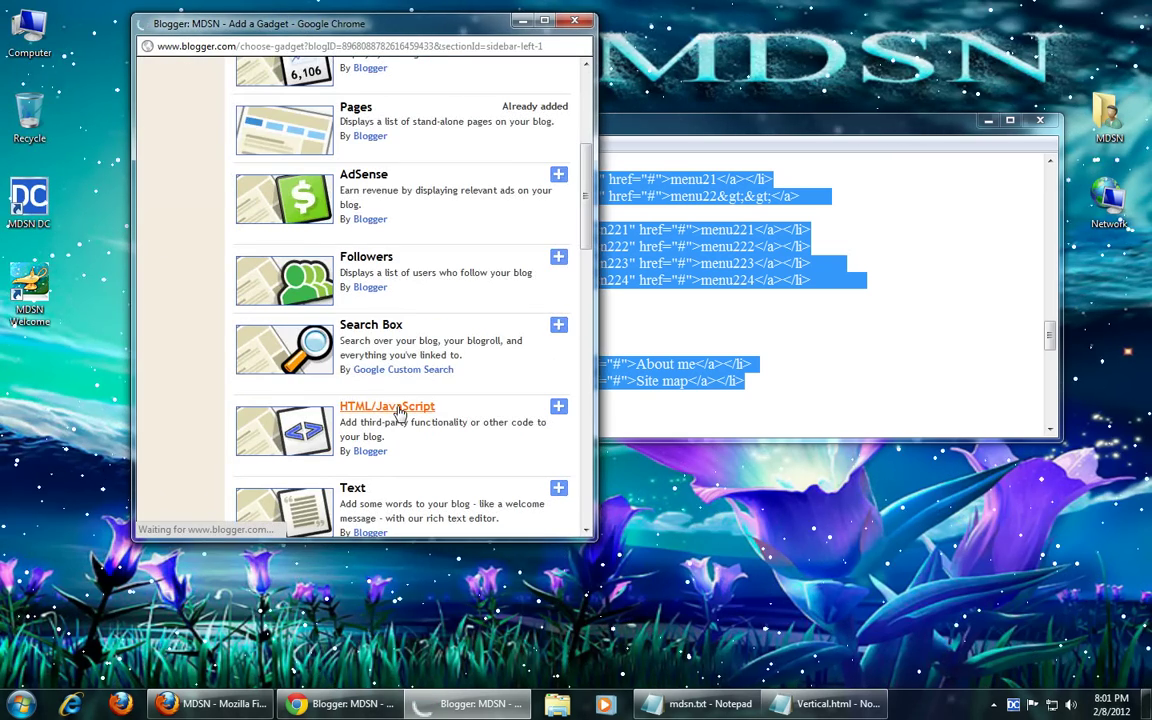
{"action": "right_click", "coordinate": [258, 241]}
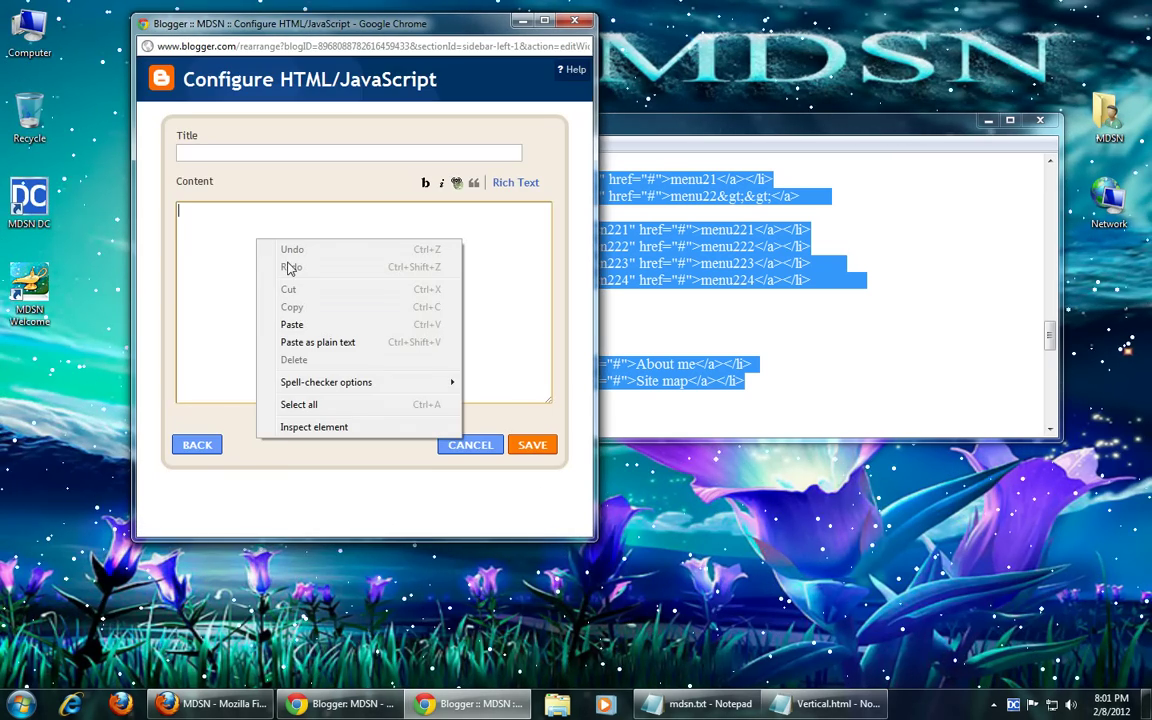
{"action": "left_click", "coordinate": [310, 340]}
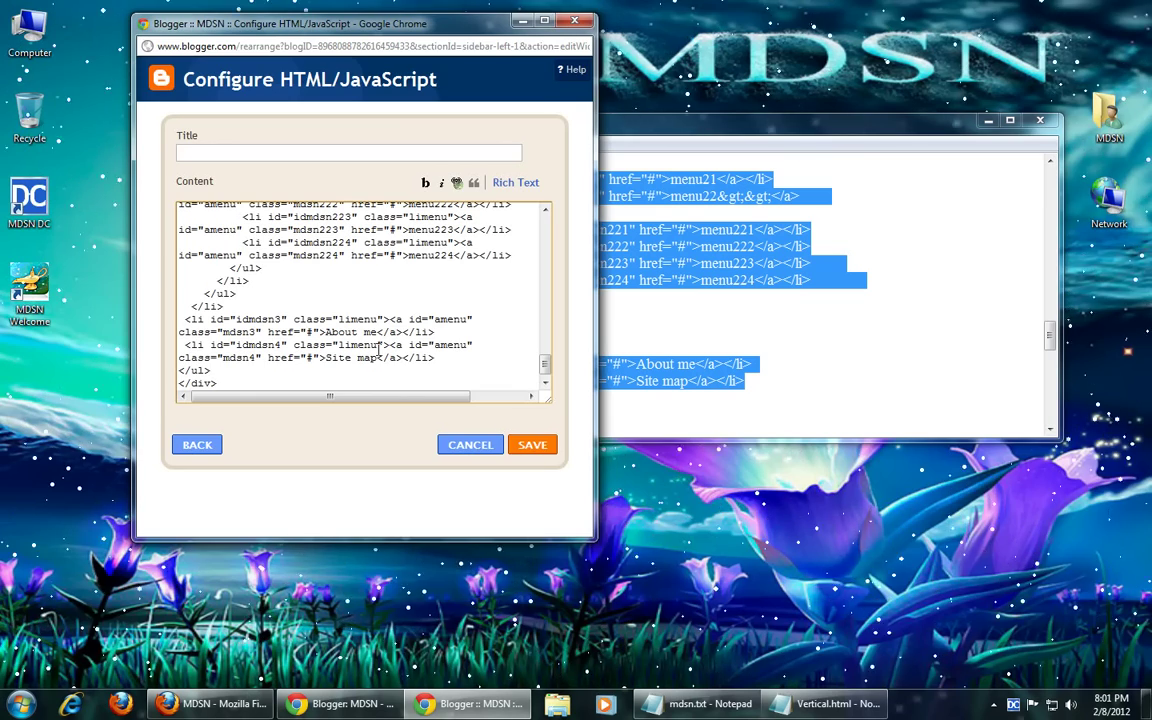
{"action": "left_click", "coordinate": [538, 444]}
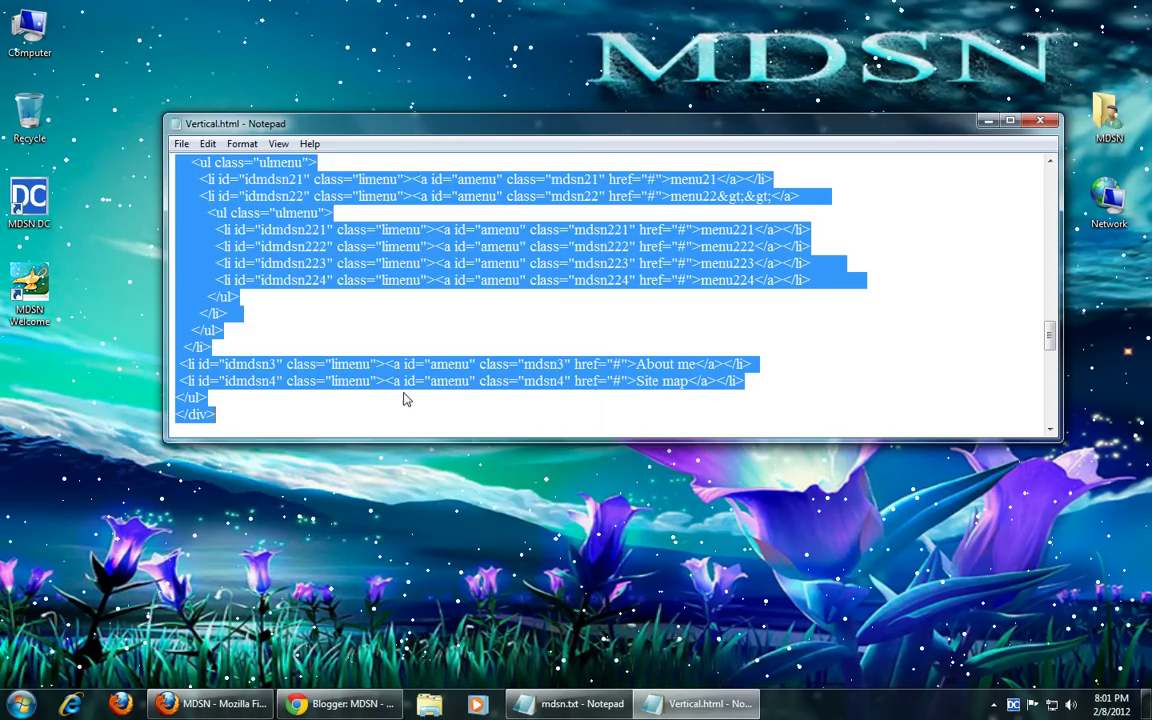
Reload the live MDSN blog in Firefox to show the grey vertical sidebar menu
{"action": "left_click", "coordinate": [207, 706]}
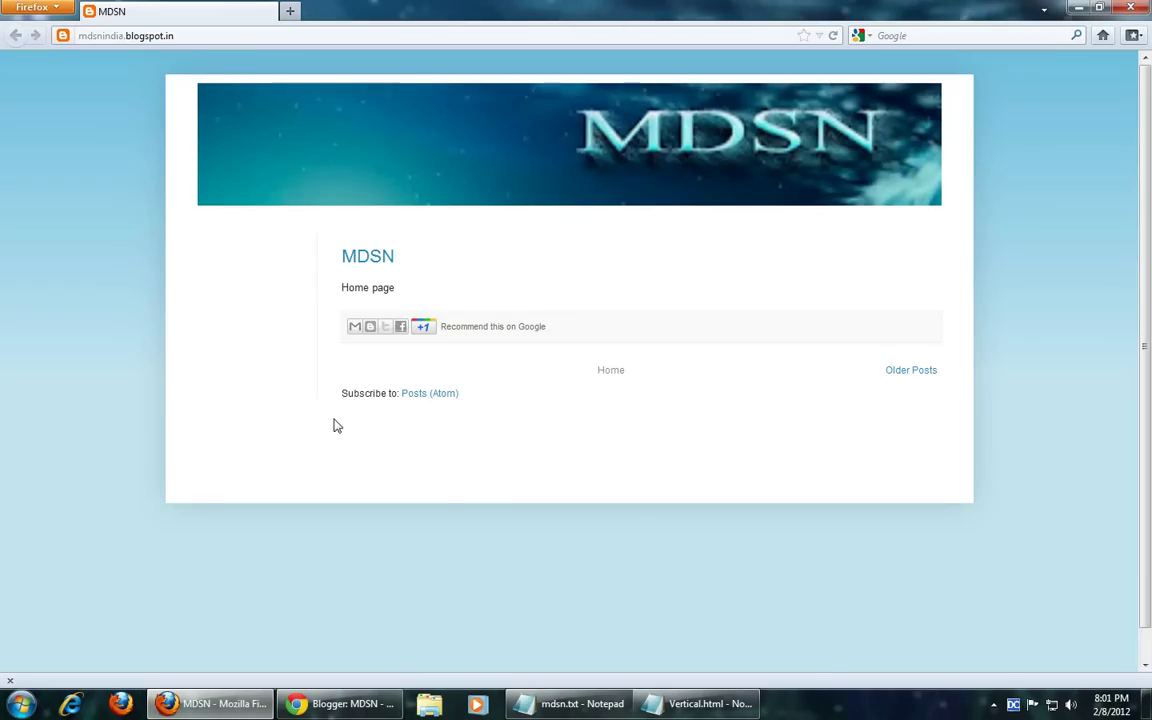
{"action": "left_click", "coordinate": [270, 38]}
{"action": "key", "text": "Return"}
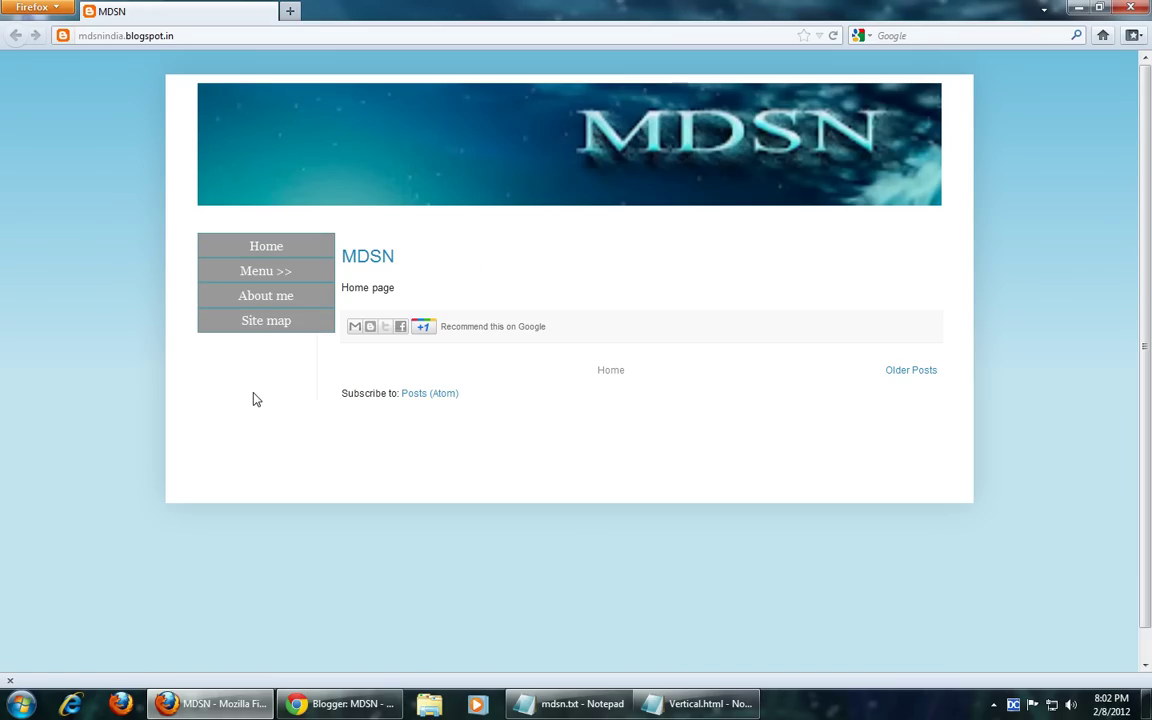
Change the menu gadget's left position to -40px and save the gadget
{"action": "left_click", "coordinate": [341, 705]}
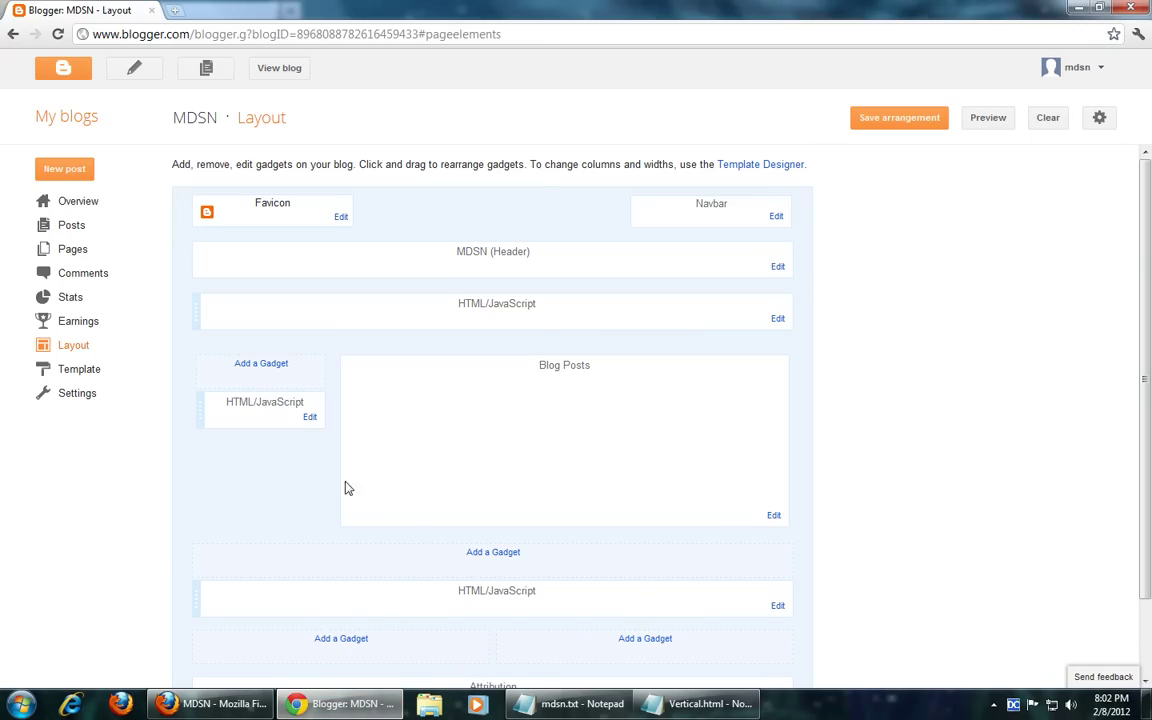
{"action": "left_click", "coordinate": [309, 418]}
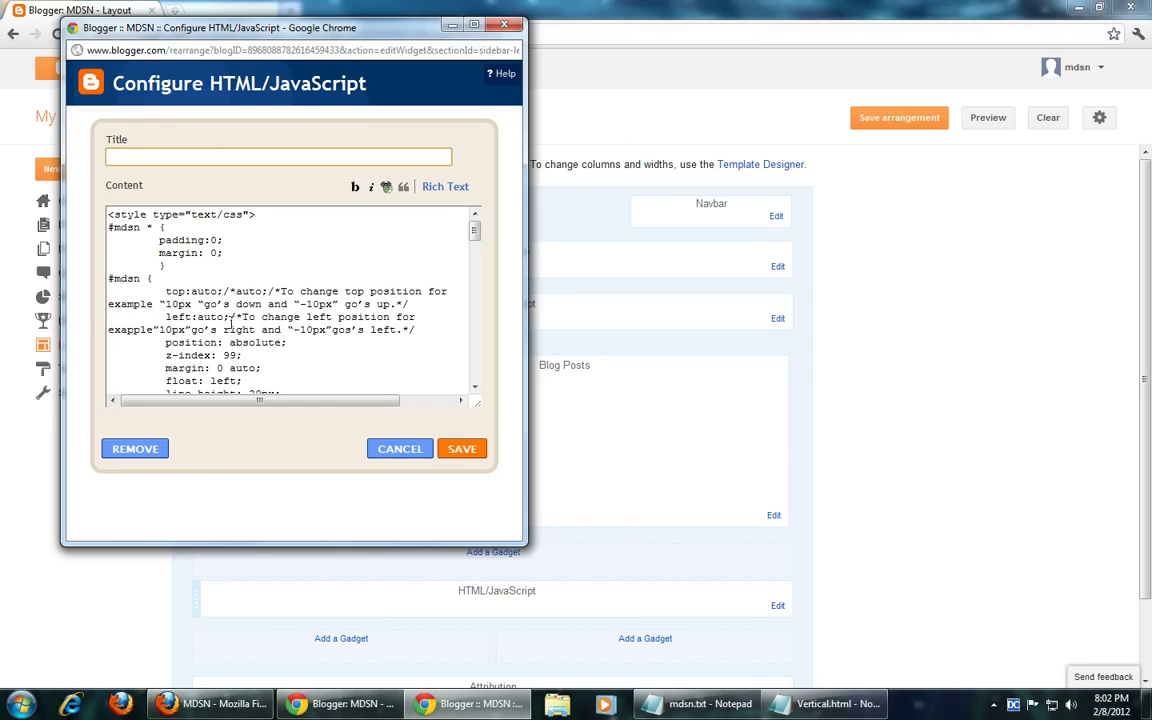
{"action": "left_click", "coordinate": [225, 317]}
{"action": "key", "text": "BackSpace"}
{"action": "key", "text": "BackSpace"}
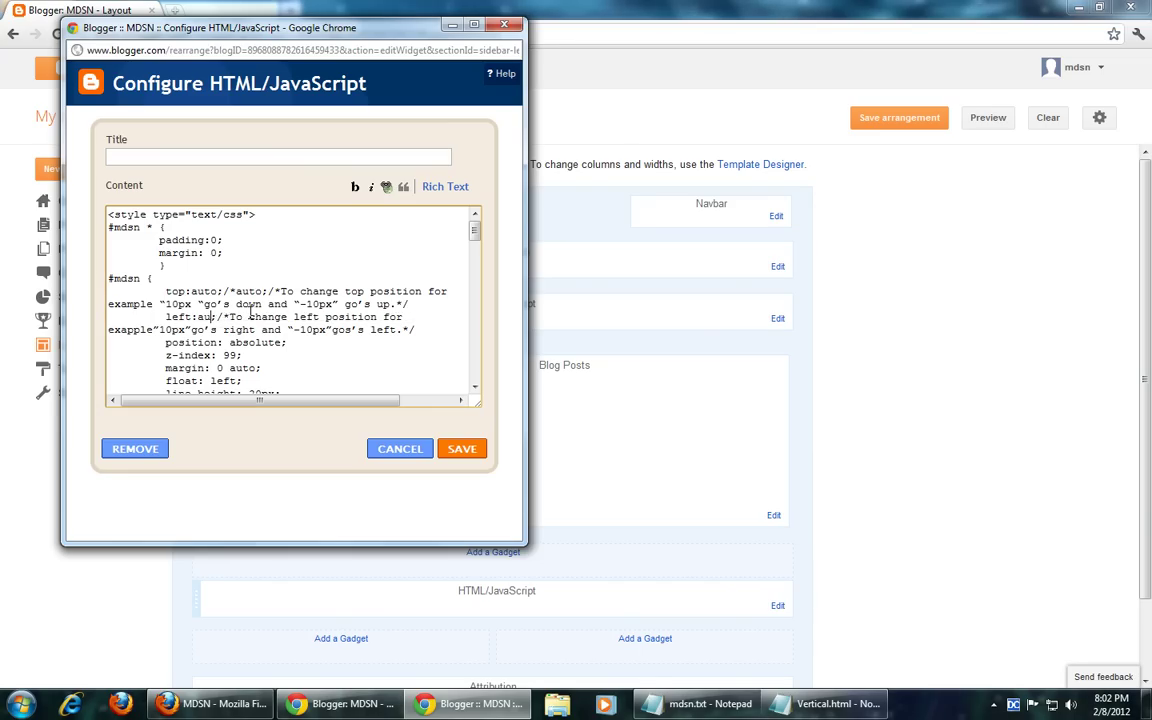
{"action": "key", "text": "BackSpace"}
{"action": "key", "text": "BackSpace"}
{"action": "type", "text": "-"}
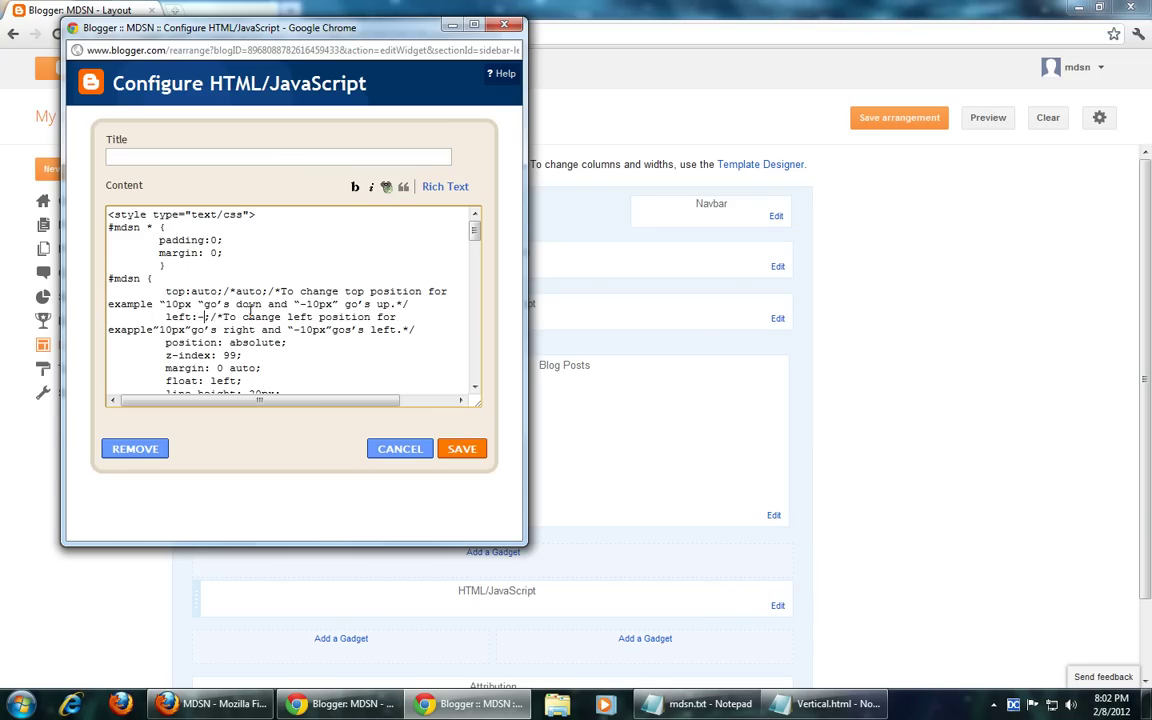
{"action": "type", "text": "40"}
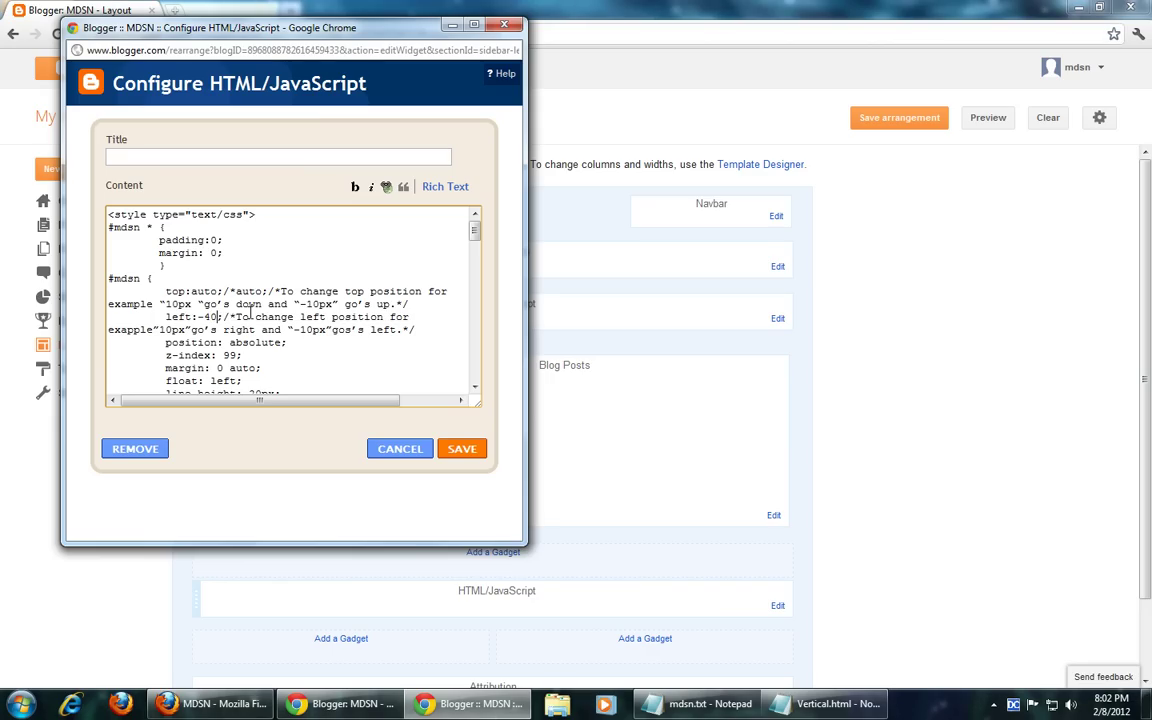
{"action": "type", "text": "p"}
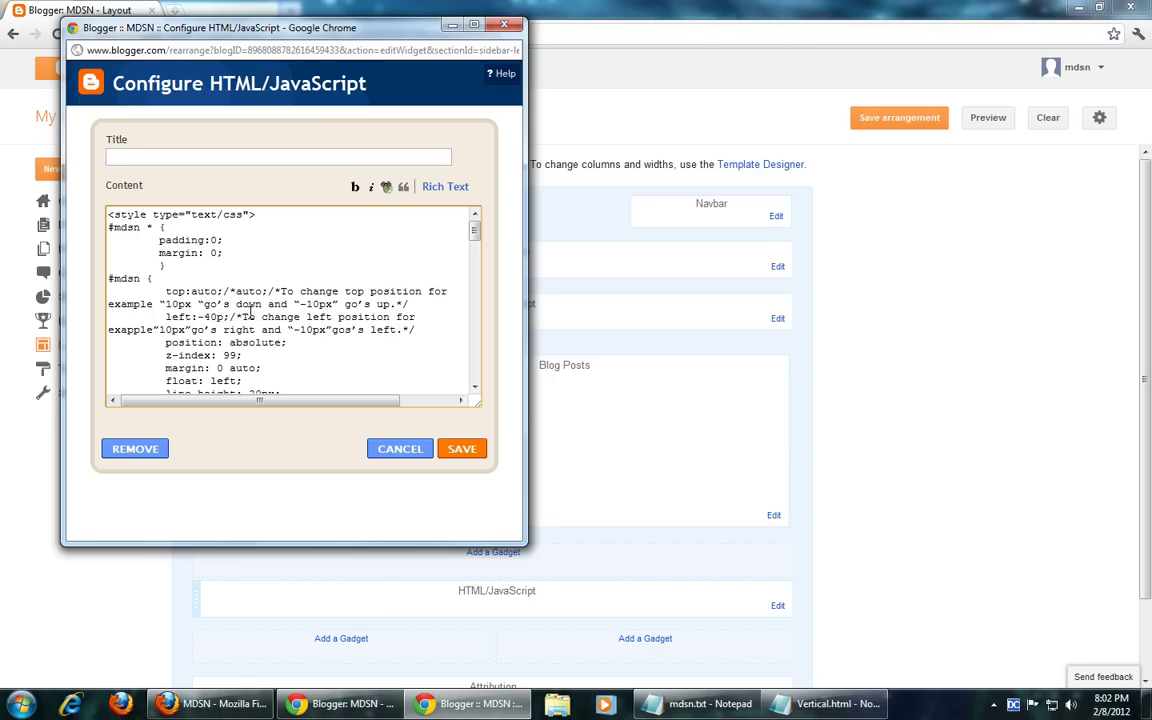
{"action": "type", "text": "x"}
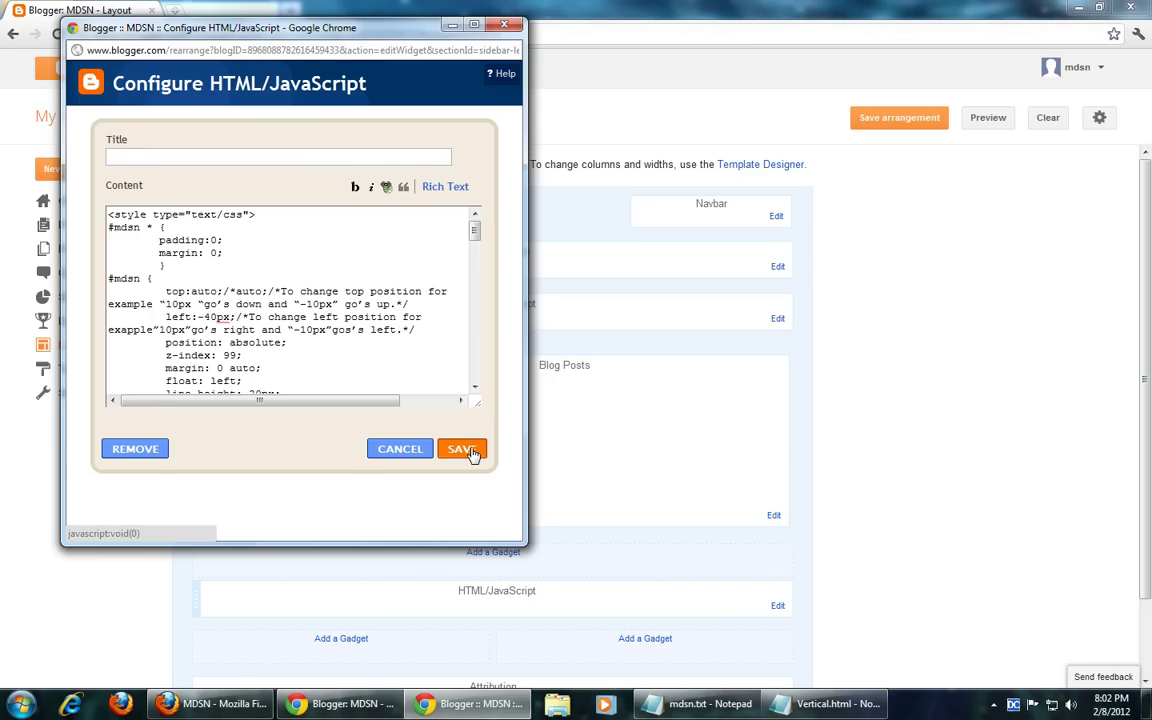
{"action": "left_click", "coordinate": [465, 449]}
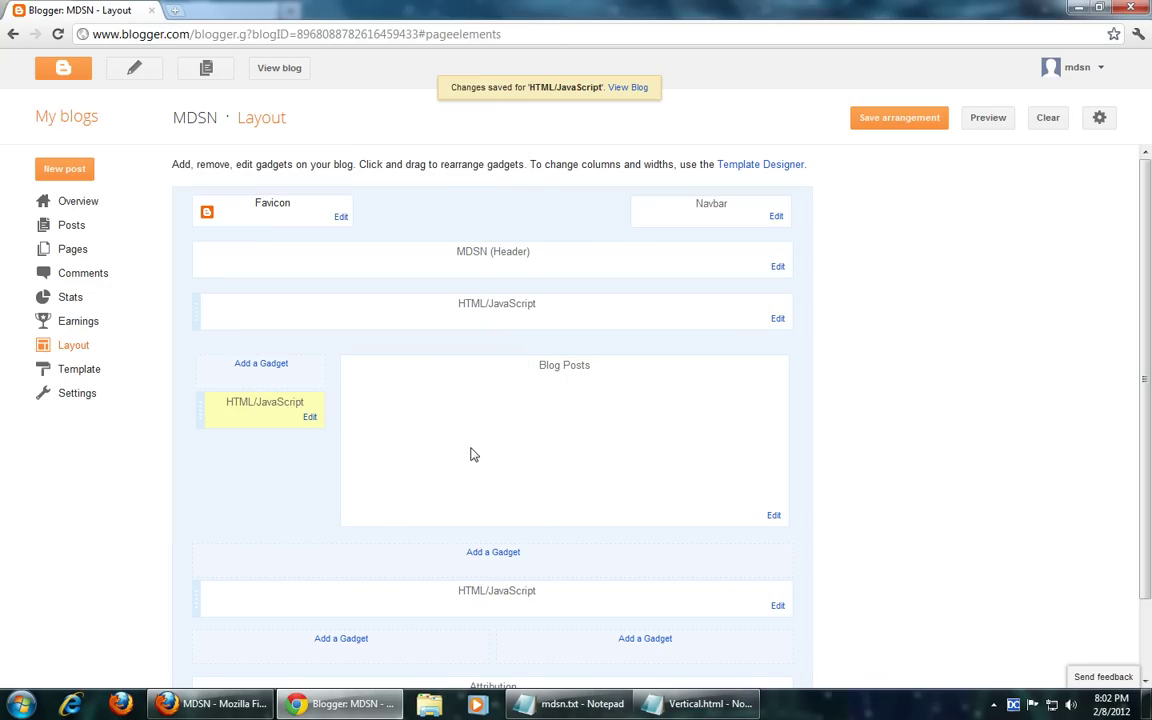
Save the layout arrangement and reload the live blog to see the menu shifted left
{"action": "left_click", "coordinate": [903, 121]}
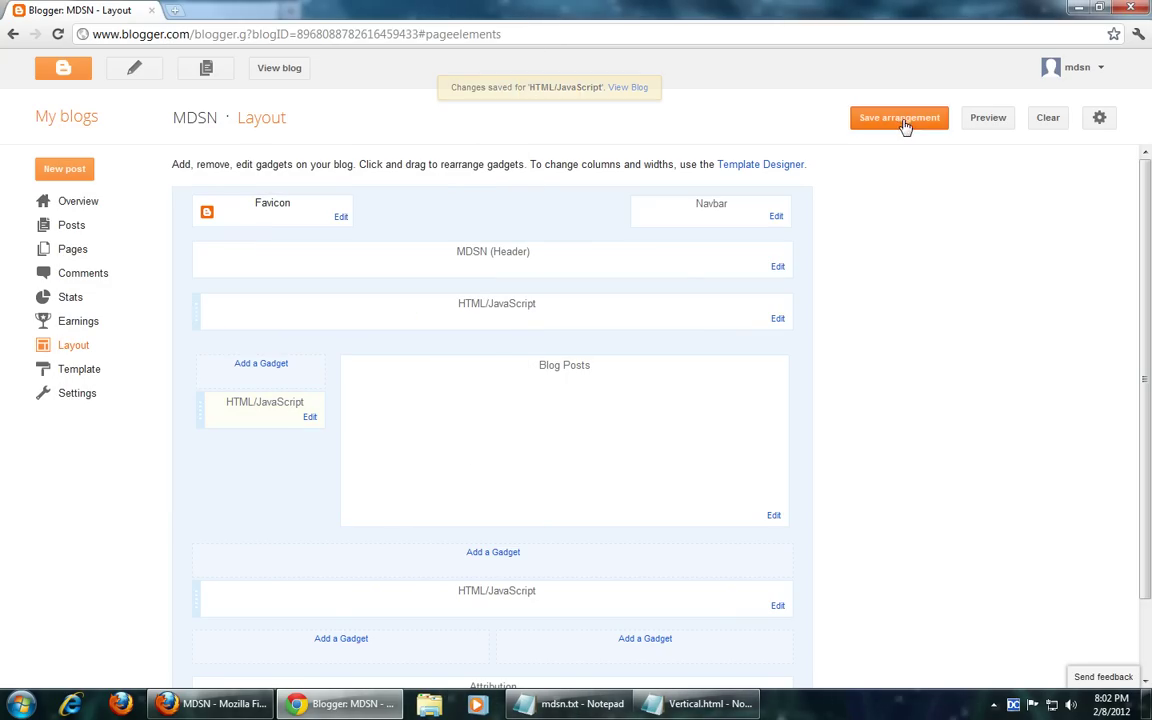
{"action": "left_click", "coordinate": [210, 703]}
{"action": "left_click", "coordinate": [208, 35]}
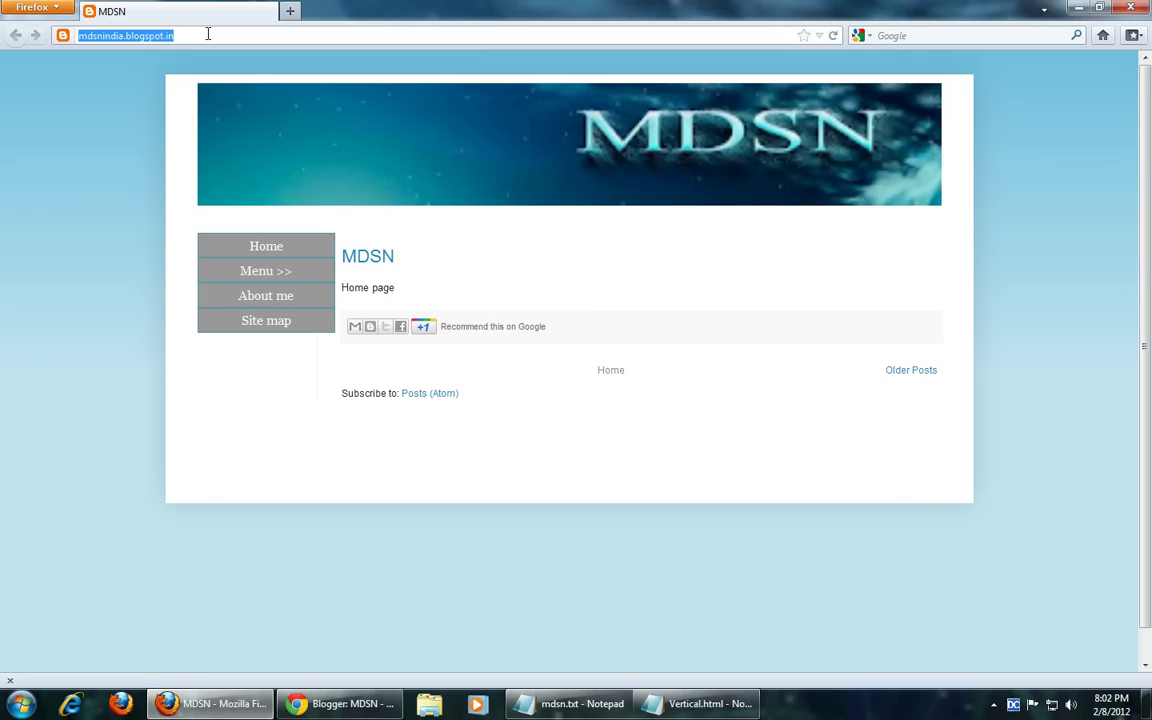
{"action": "key", "text": "Return"}
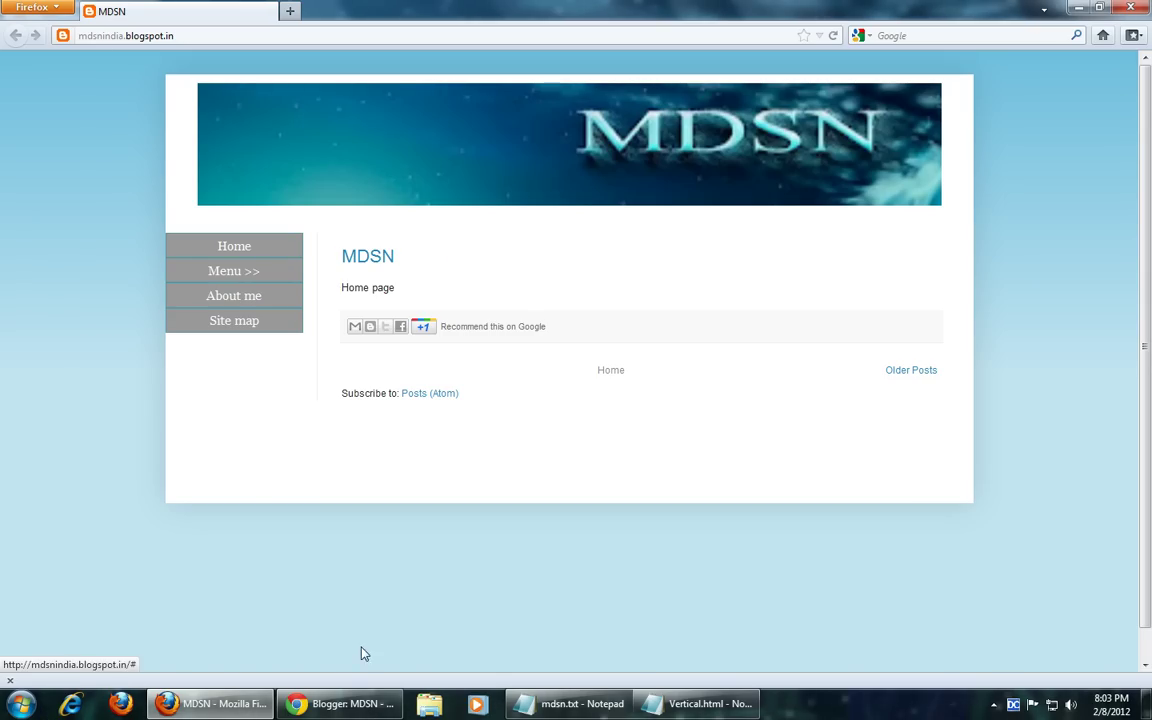
In Template Designer, set Entire blog to 1000 px and Left sidebar to 170 px, then apply
{"action": "left_click", "coordinate": [340, 704]}
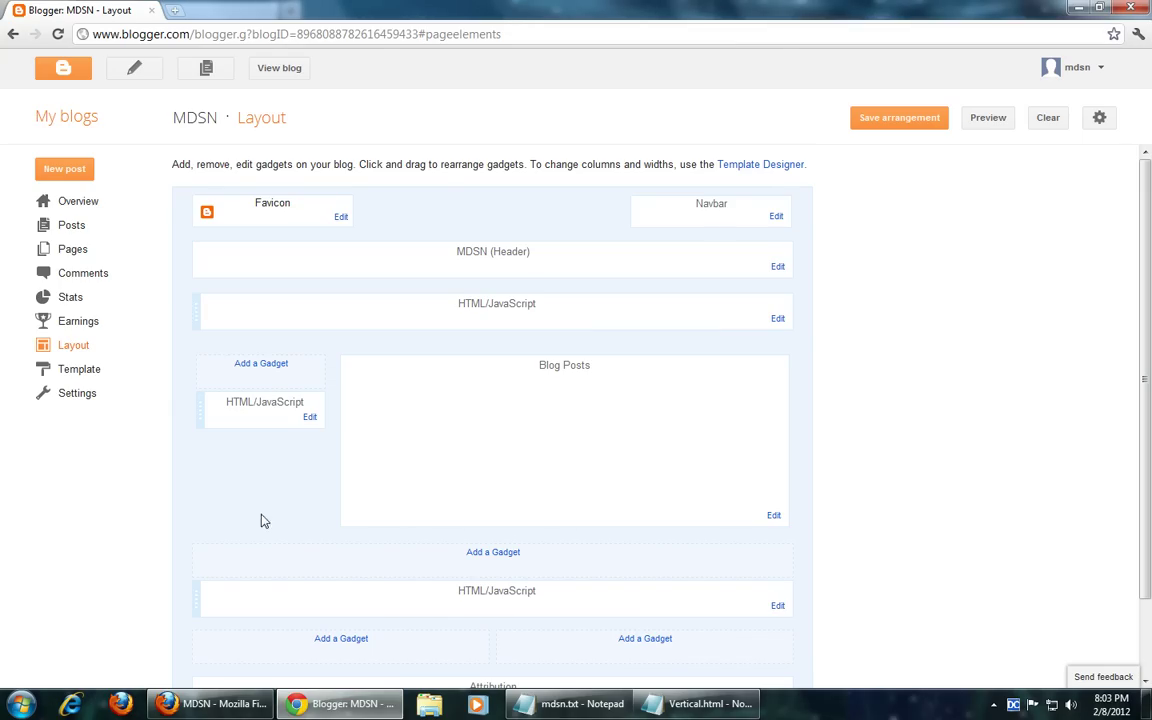
{"action": "left_click", "coordinate": [80, 372]}
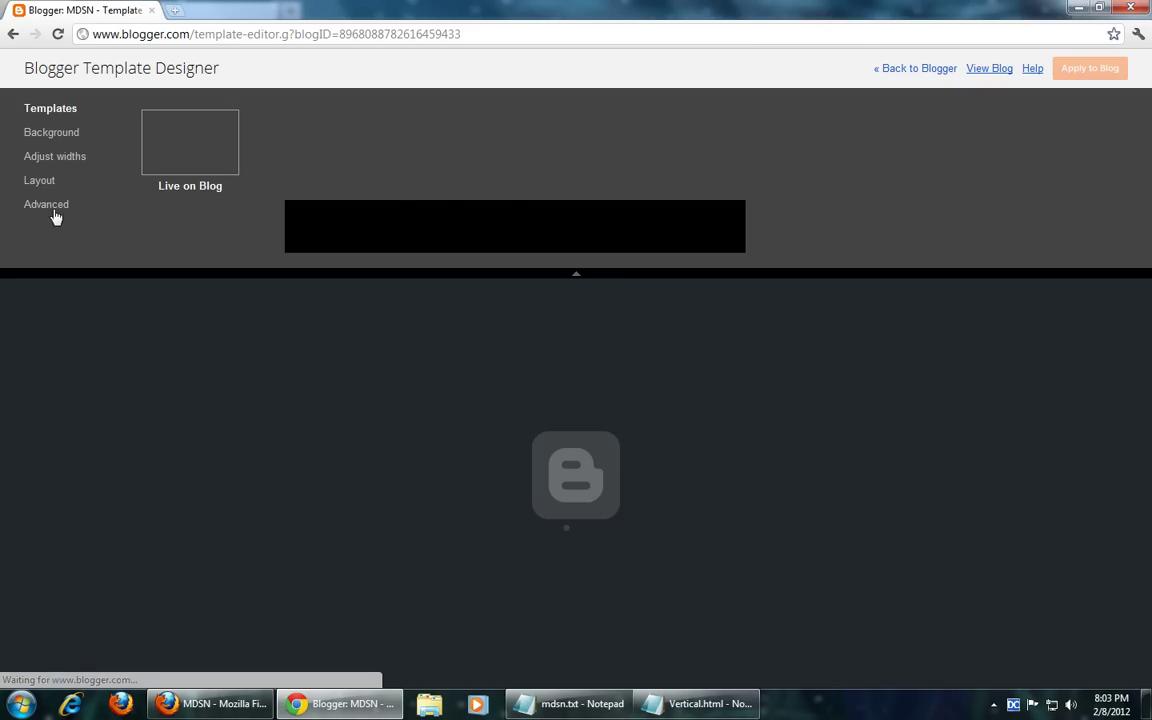
{"action": "left_click", "coordinate": [50, 157]}
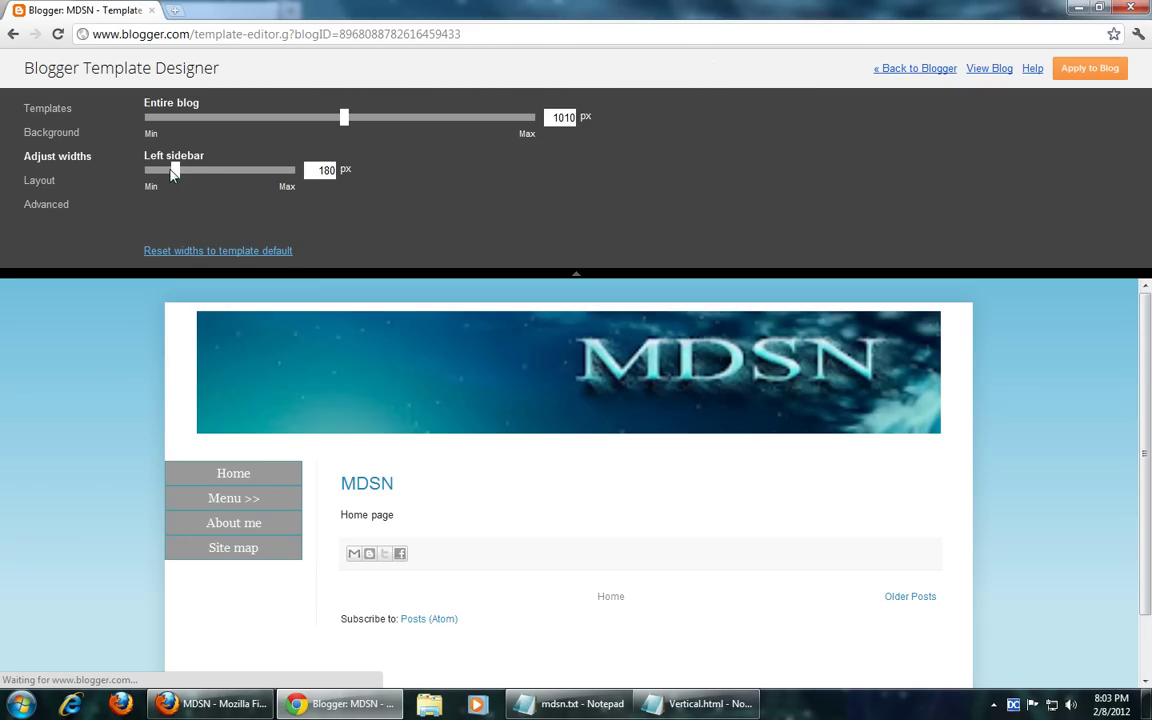
{"action": "mouse_move", "coordinate": [172, 171]}
{"action": "left_mouse_down"}
{"action": "mouse_move", "coordinate": [188, 171]}
{"action": "mouse_move", "coordinate": [175, 176]}
{"action": "left_mouse_up"}
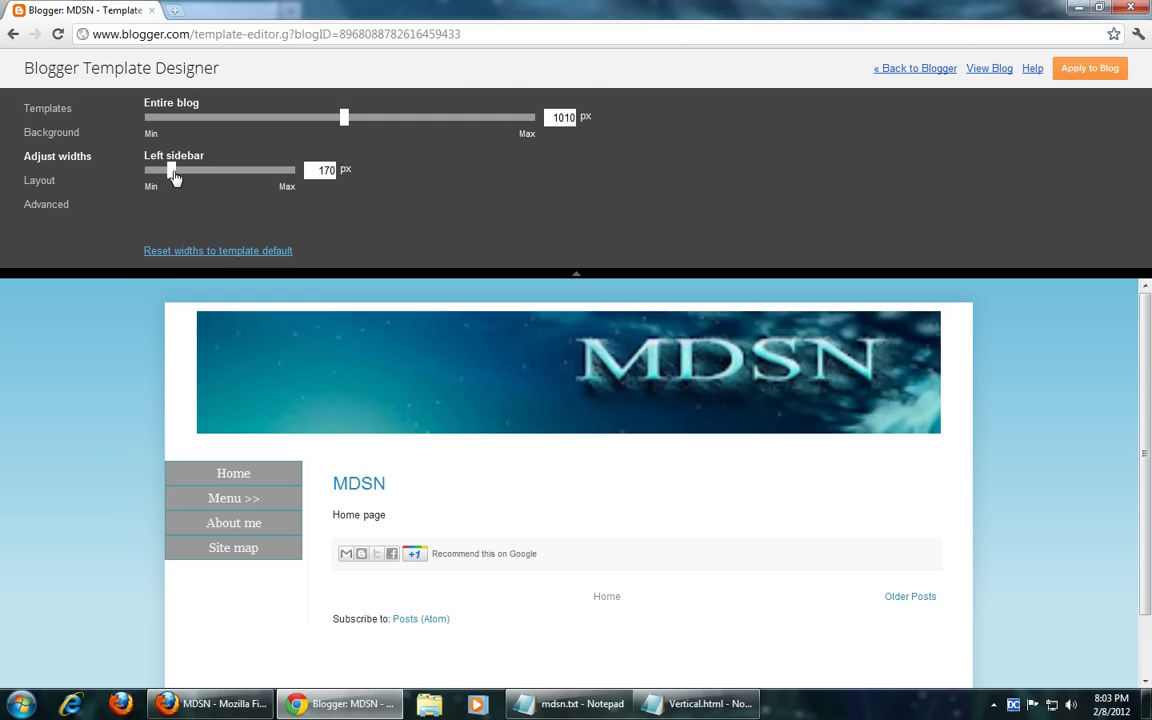
{"action": "left_click_drag", "start_coordinate": [345, 118], "coordinate": [343, 124]}
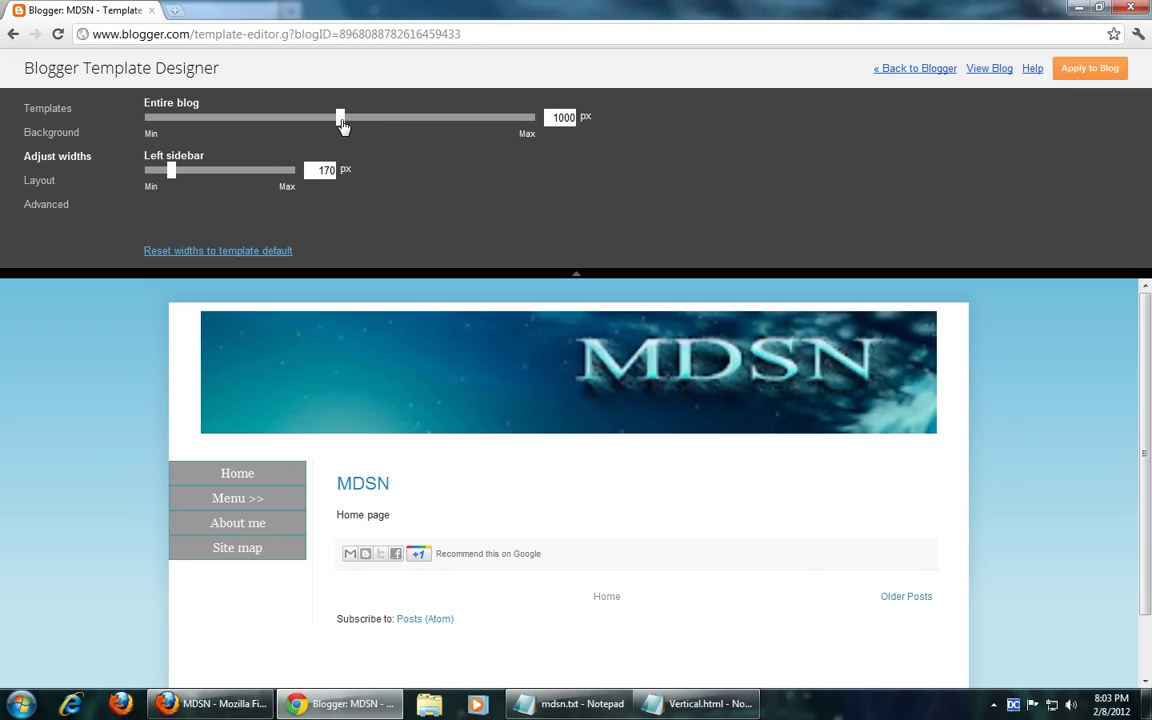
{"action": "left_click", "coordinate": [1070, 74]}
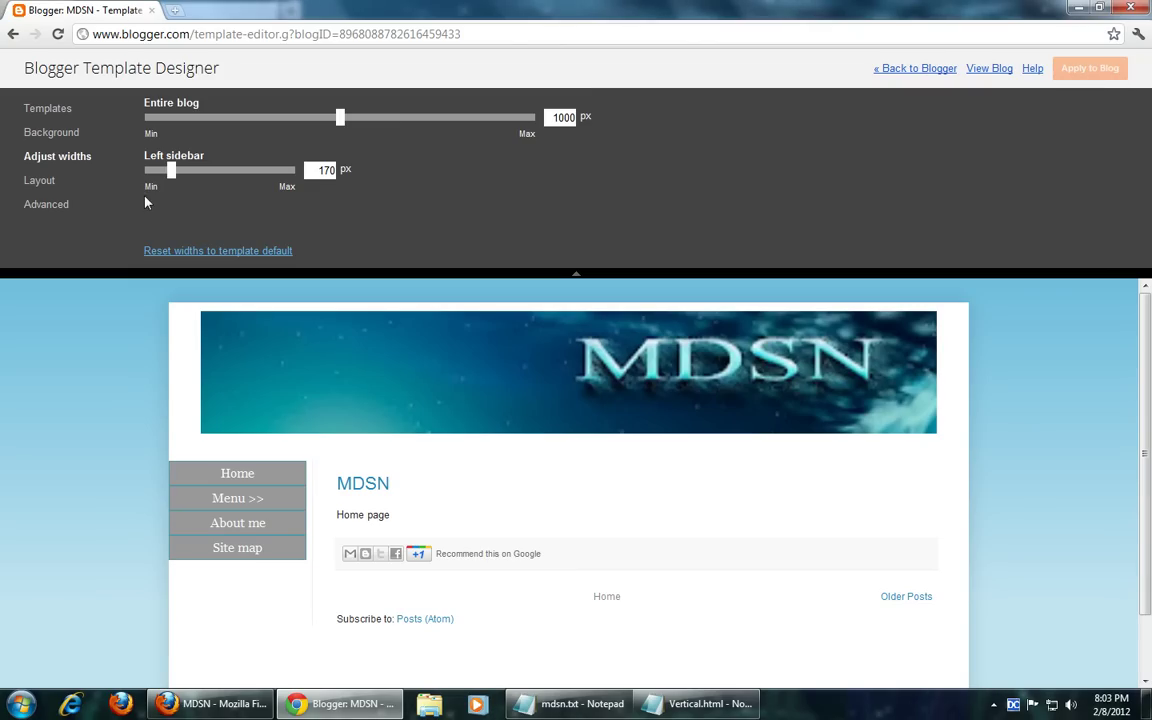
Browse the Advanced Images and Add CSS options, then open the Background settings
{"action": "left_click", "coordinate": [50, 205]}
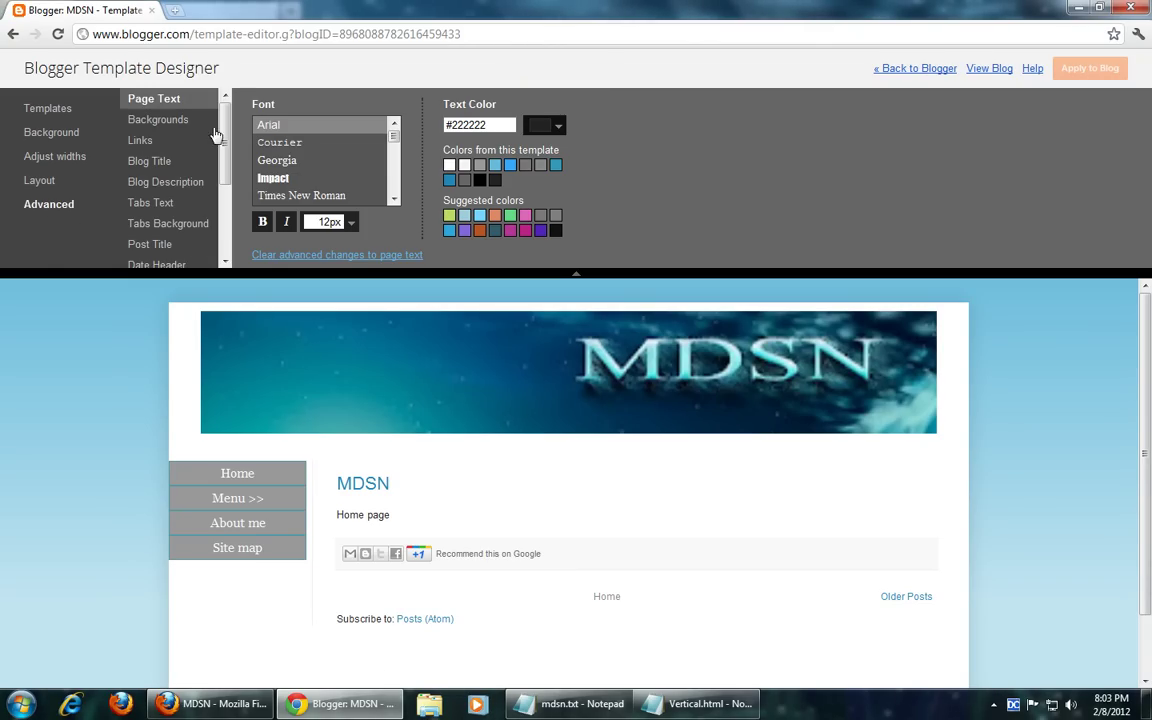
{"action": "scroll", "coordinate": [205, 130], "scroll_direction": "down", "scroll_amount": 2}
{"action": "scroll", "coordinate": [203, 205], "scroll_direction": "down", "scroll_amount": 2}
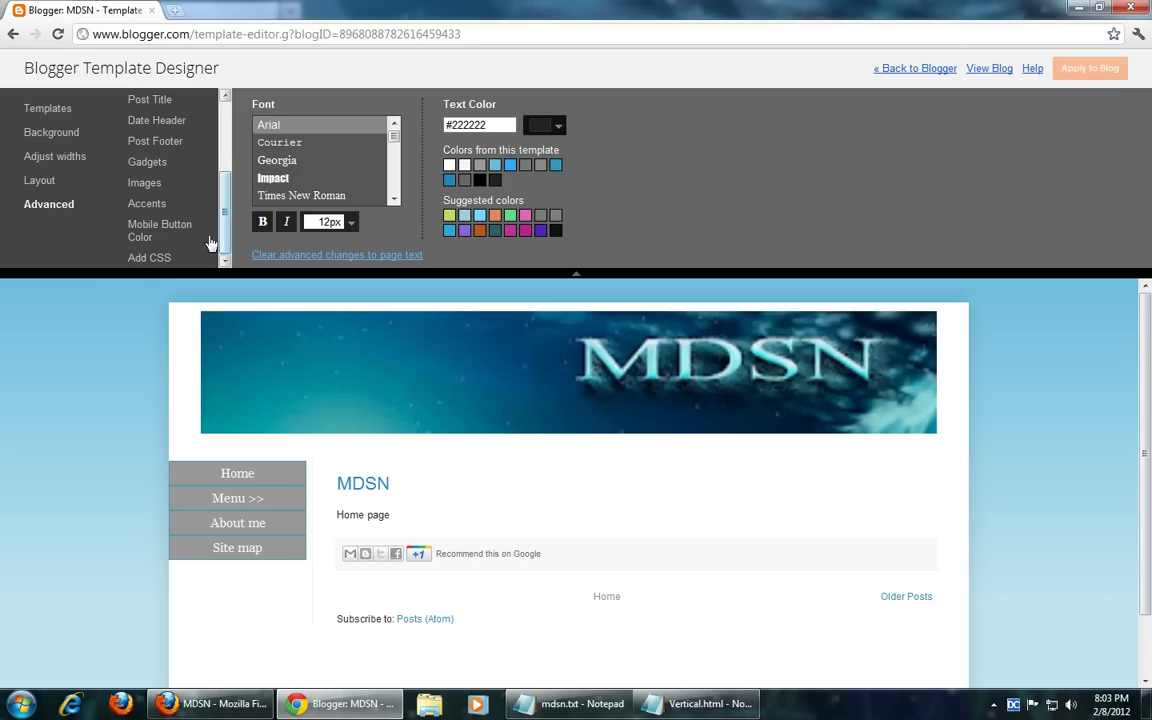
{"action": "left_click", "coordinate": [146, 185]}
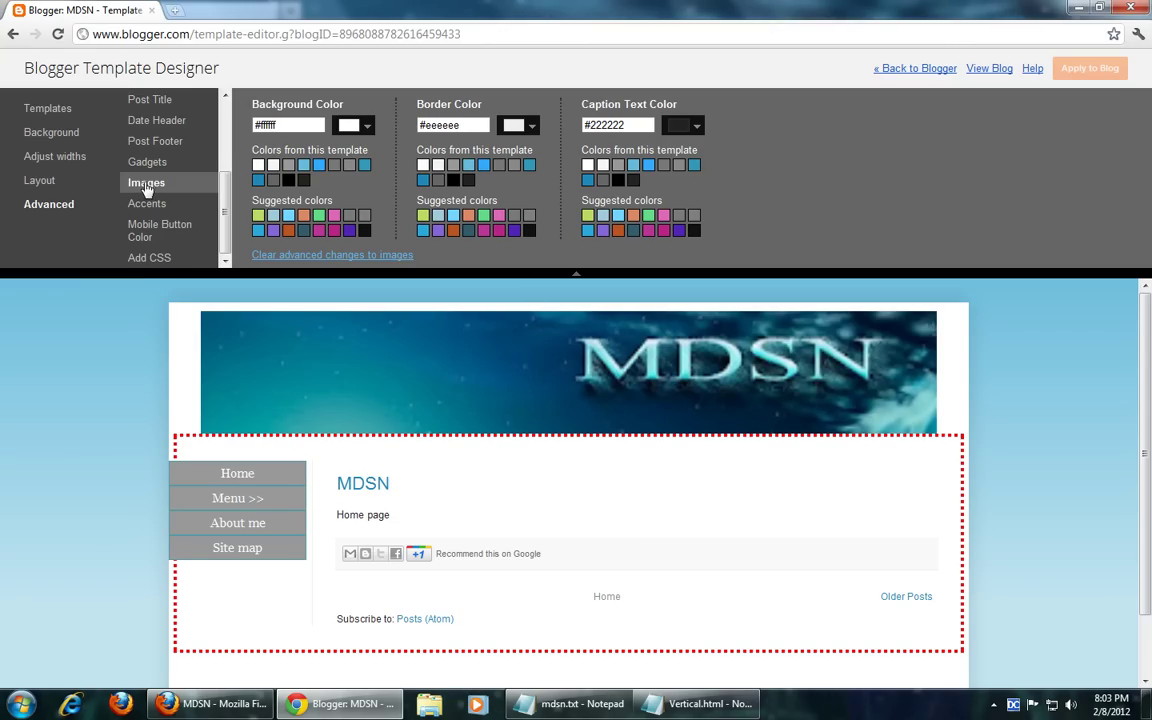
{"action": "left_click", "coordinate": [151, 260]}
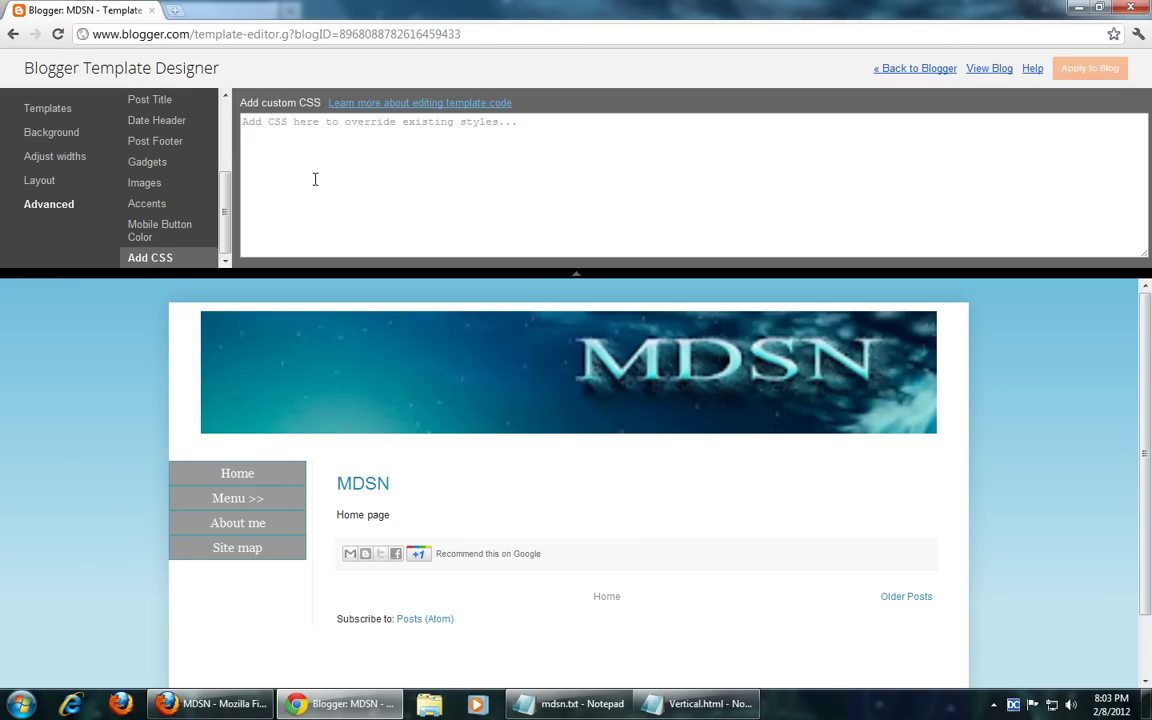
{"action": "left_click", "coordinate": [349, 160]}
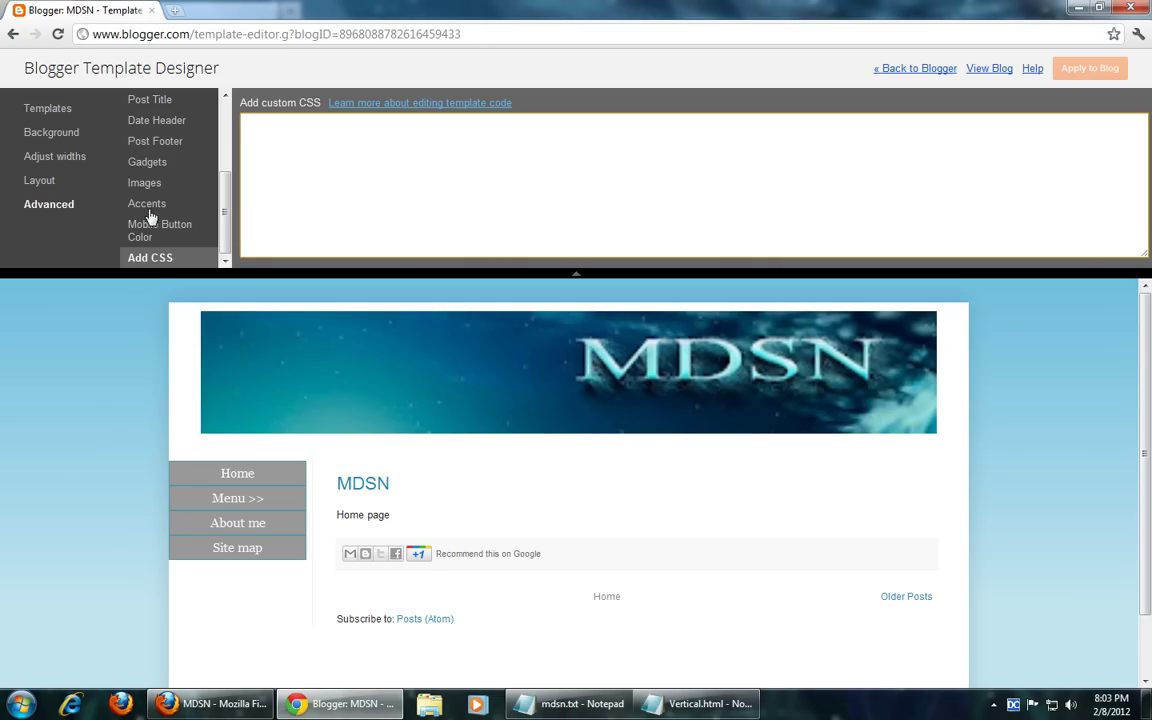
{"action": "left_click", "coordinate": [64, 135]}
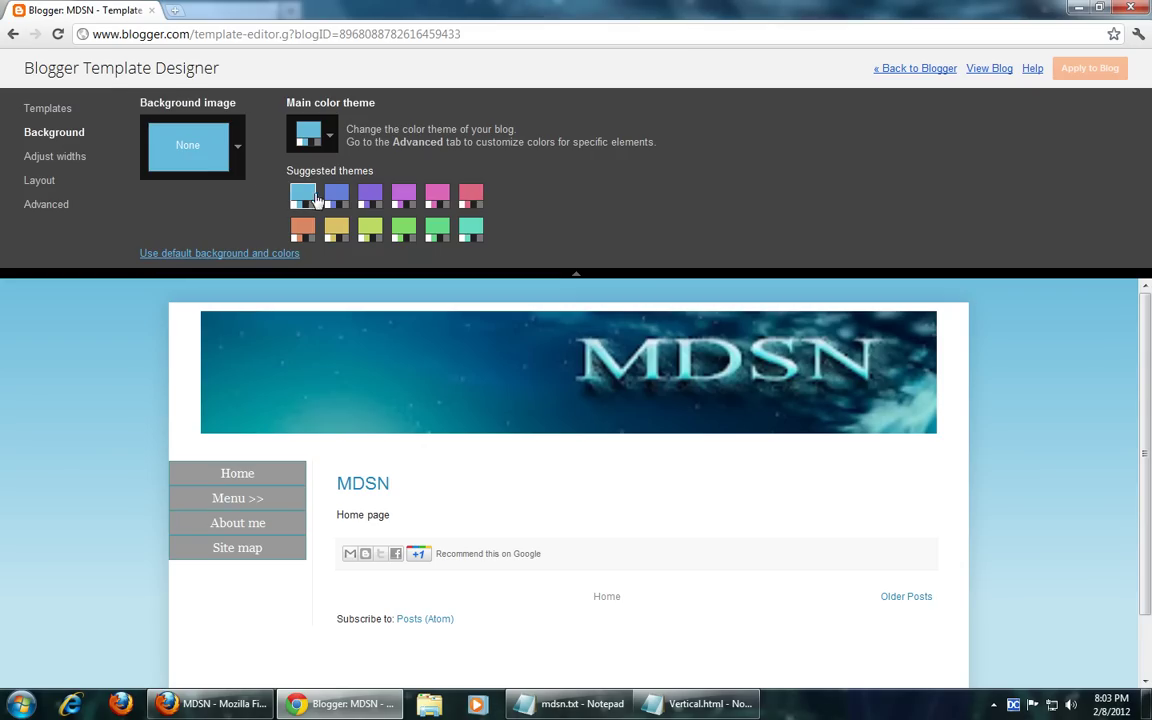
Preview the Simple, Awesome Inc., Ethereal and Travel templates without applying any, then return to Blogger
{"action": "left_click", "coordinate": [47, 108]}
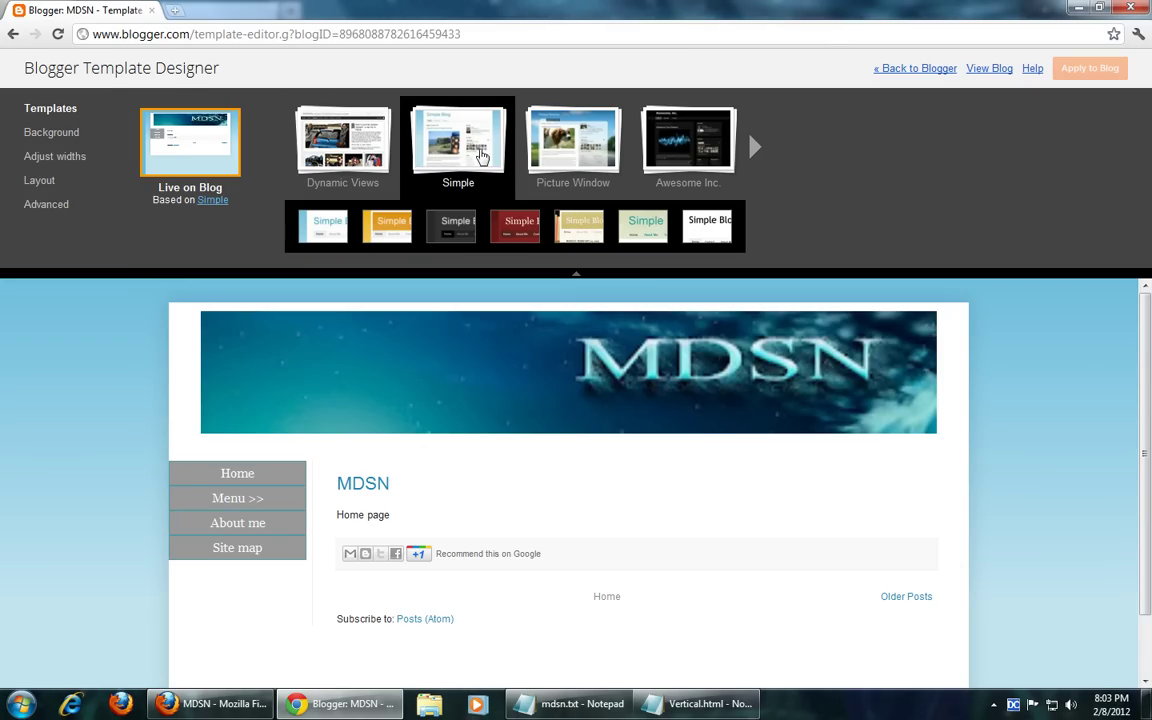
{"action": "left_click", "coordinate": [481, 155]}
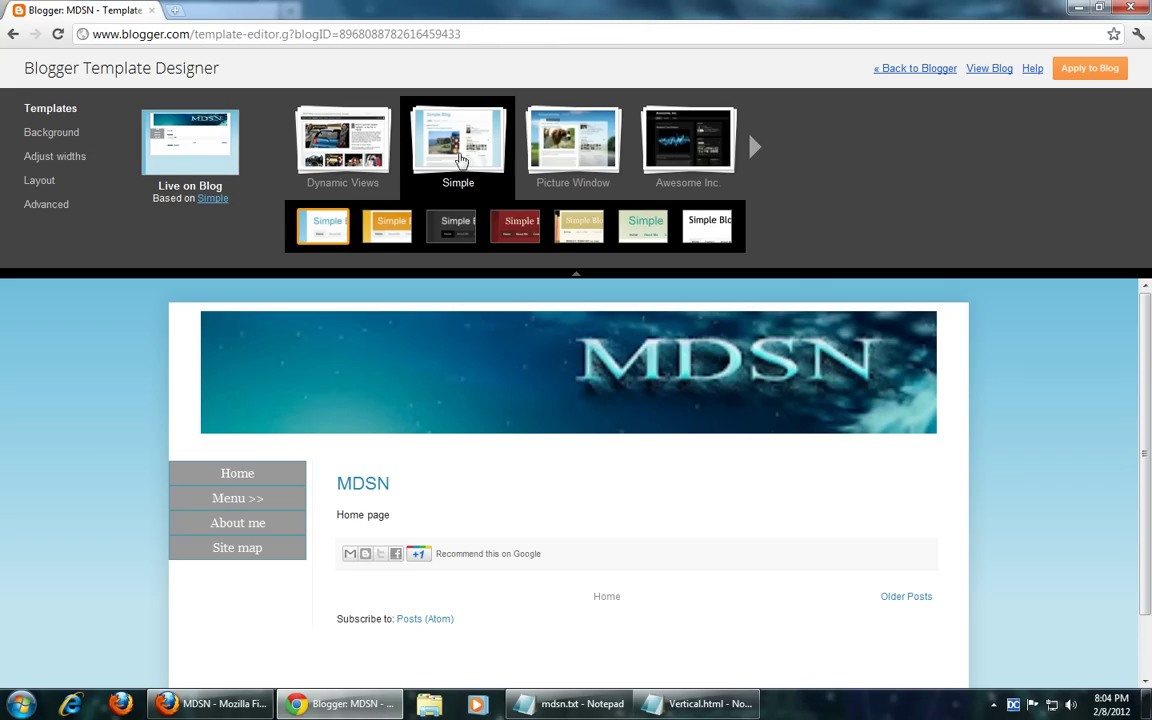
{"action": "left_click", "coordinate": [688, 140]}
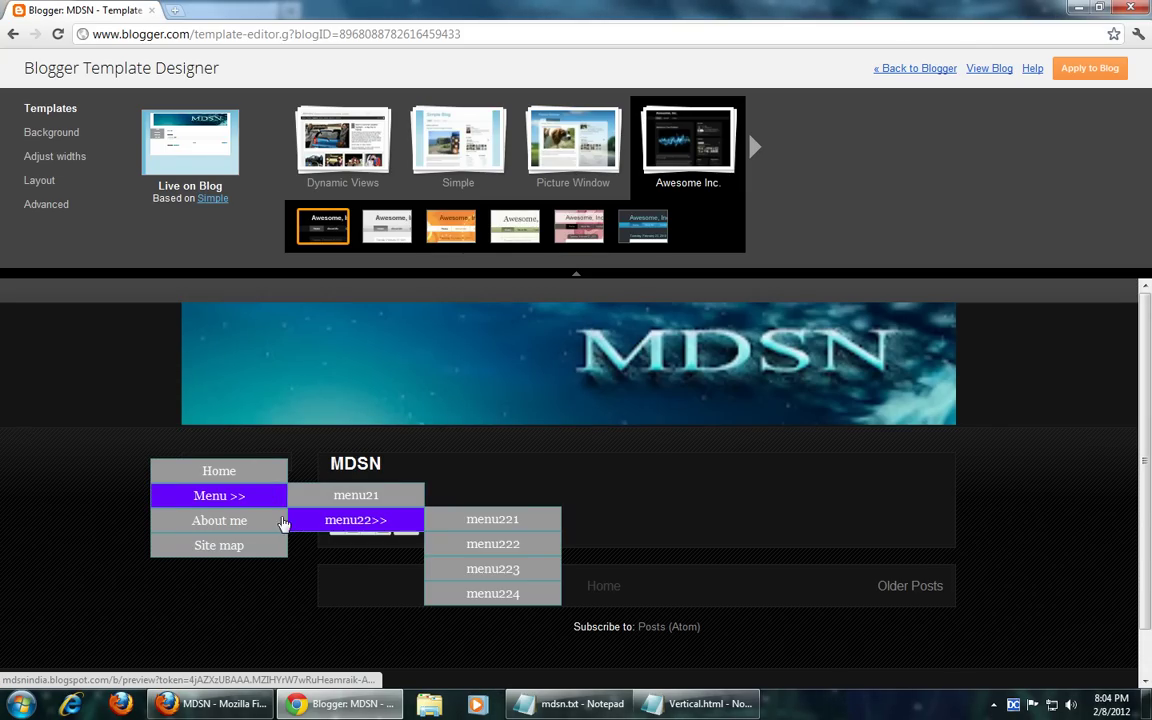
{"action": "mouse_move", "coordinate": [237, 498]}
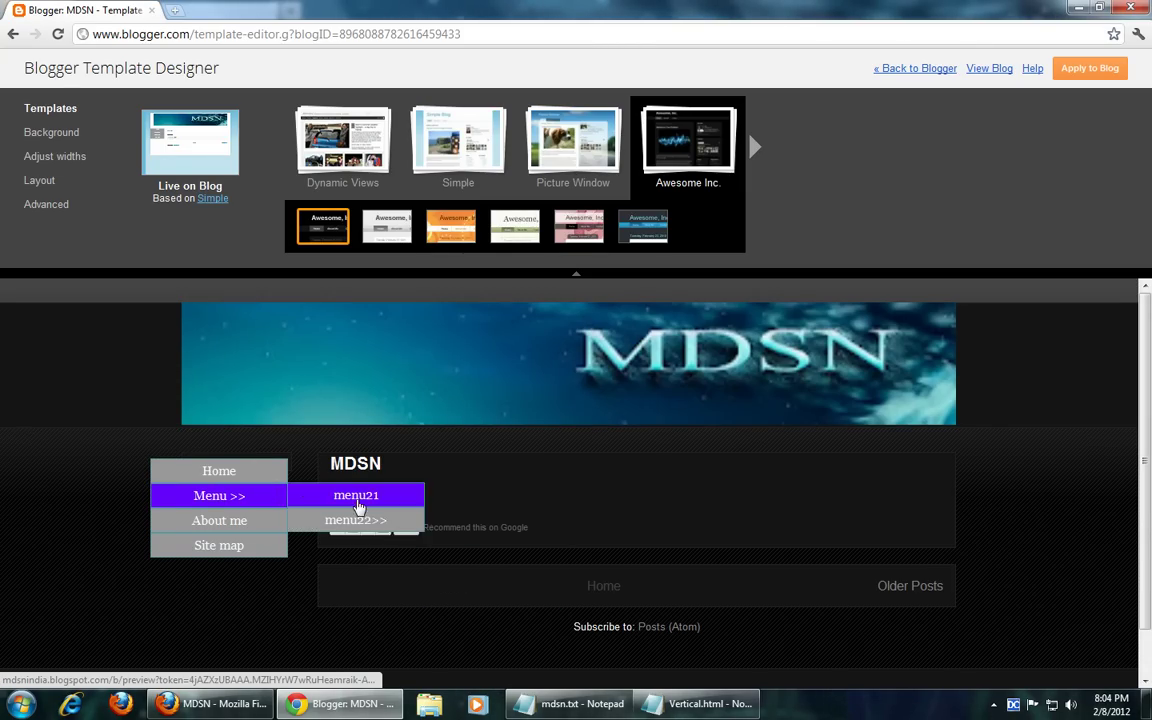
{"action": "left_click", "coordinate": [752, 148]}
{"action": "left_click", "coordinate": [565, 145]}
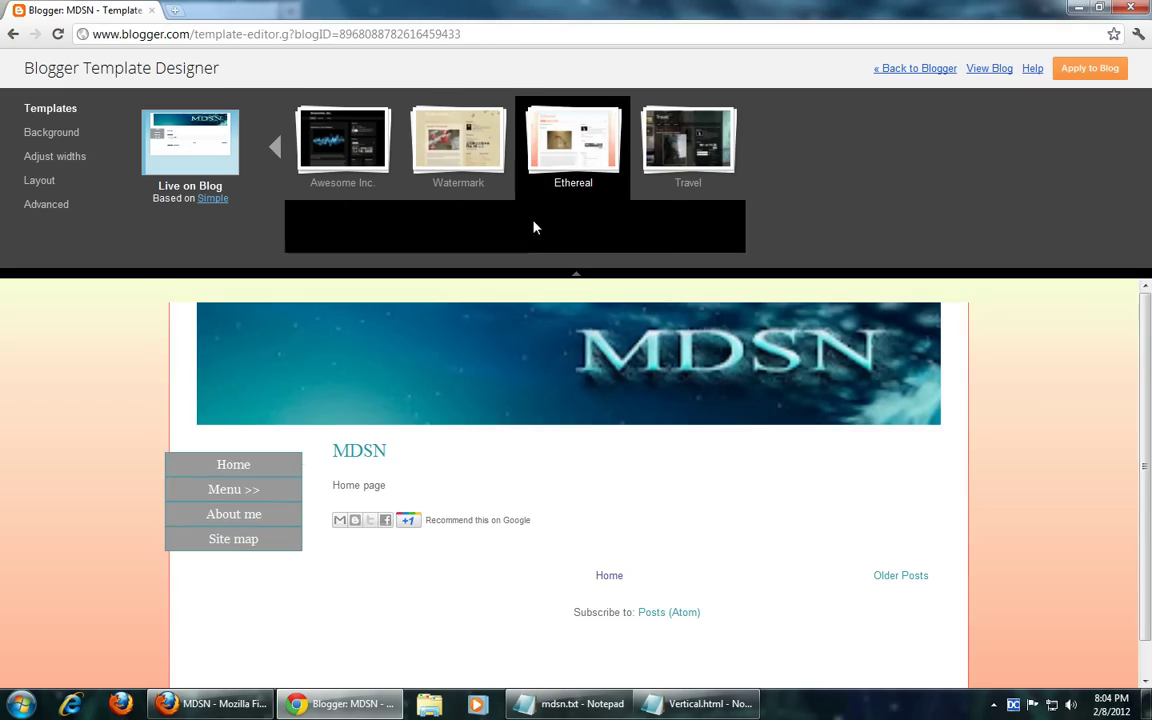
{"action": "left_click", "coordinate": [692, 150]}
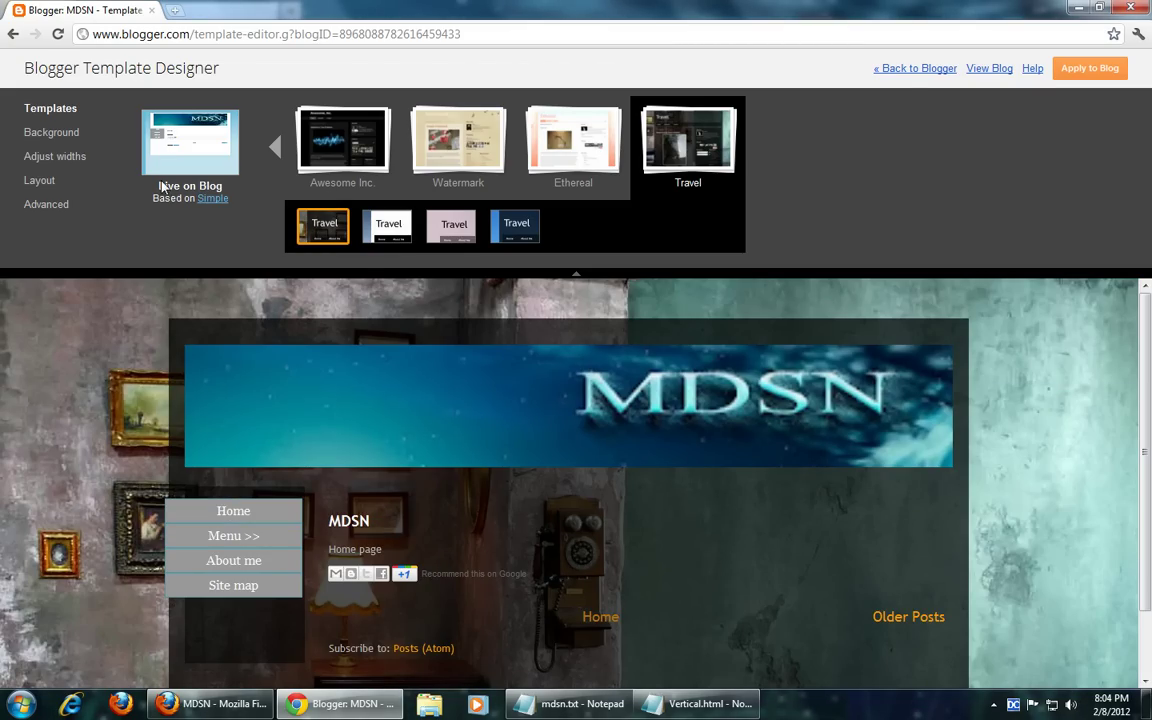
{"action": "left_click", "coordinate": [915, 70]}
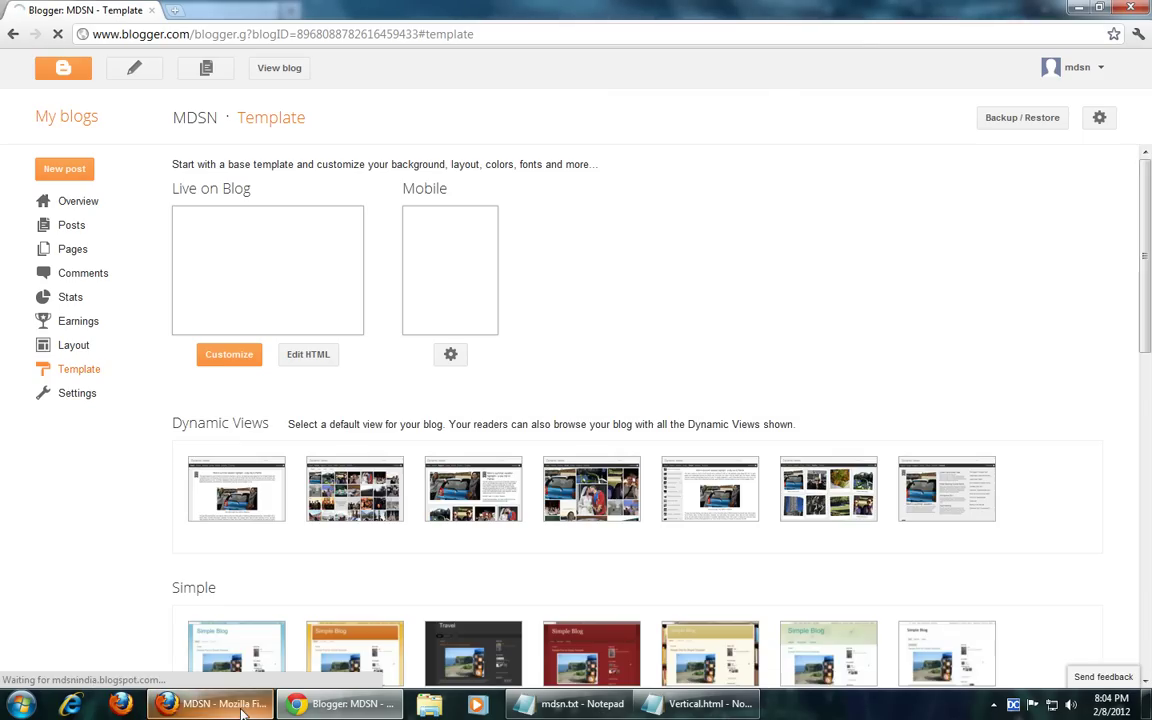
Reload the live MDSN blog in Firefox and hide the Blogger window to view it
{"action": "left_click", "coordinate": [210, 703]}
{"action": "left_click", "coordinate": [219, 36]}
{"action": "key", "text": "Return"}
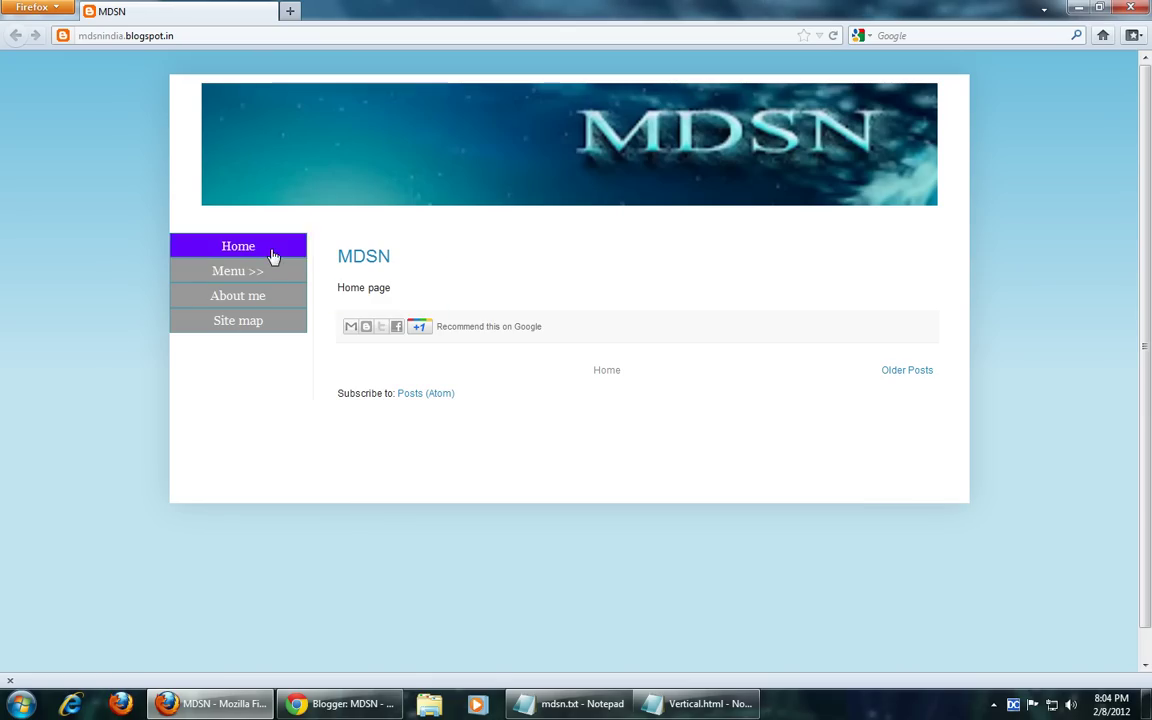
{"action": "left_click", "coordinate": [320, 711]}
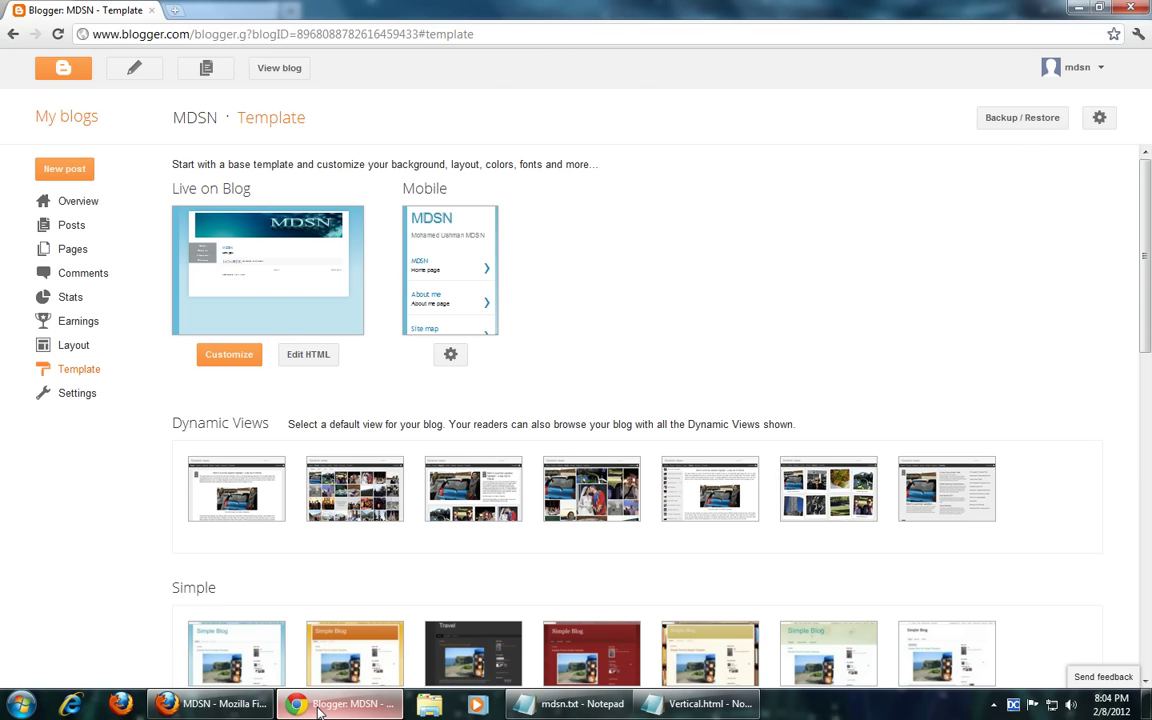
{"action": "left_click", "coordinate": [320, 711]}
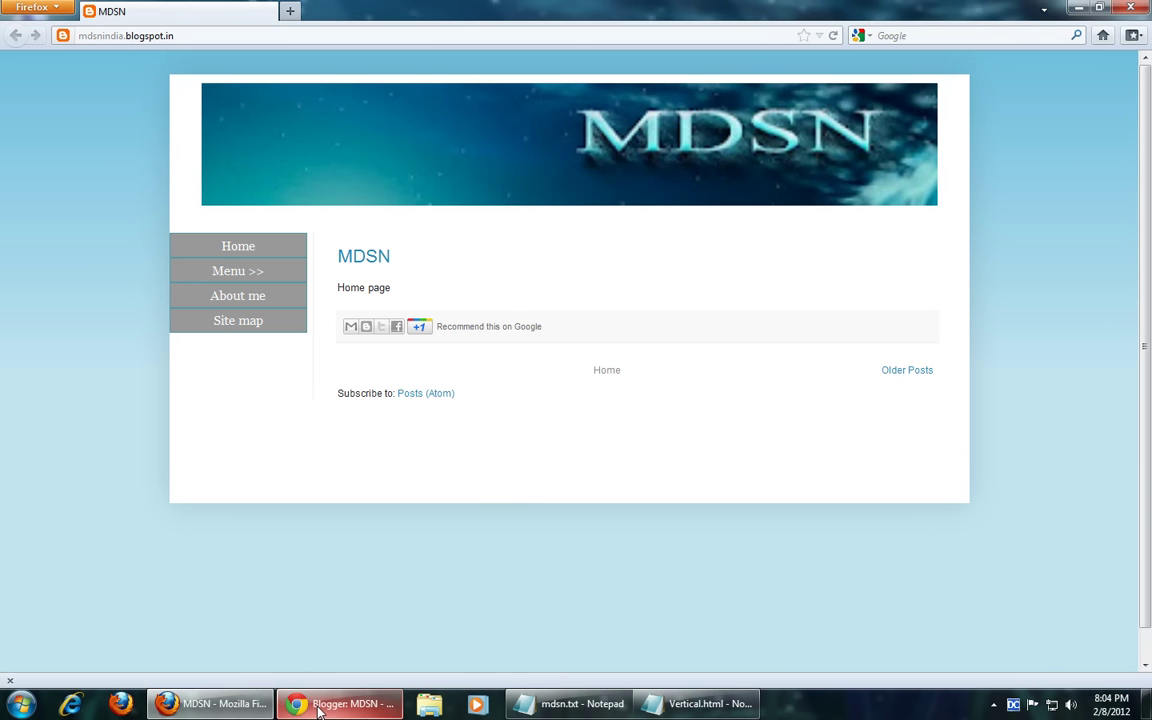
Minimize Firefox and the Vertical.html Notepad window to reveal the desktop files
{"action": "left_click", "coordinate": [1075, 9]}
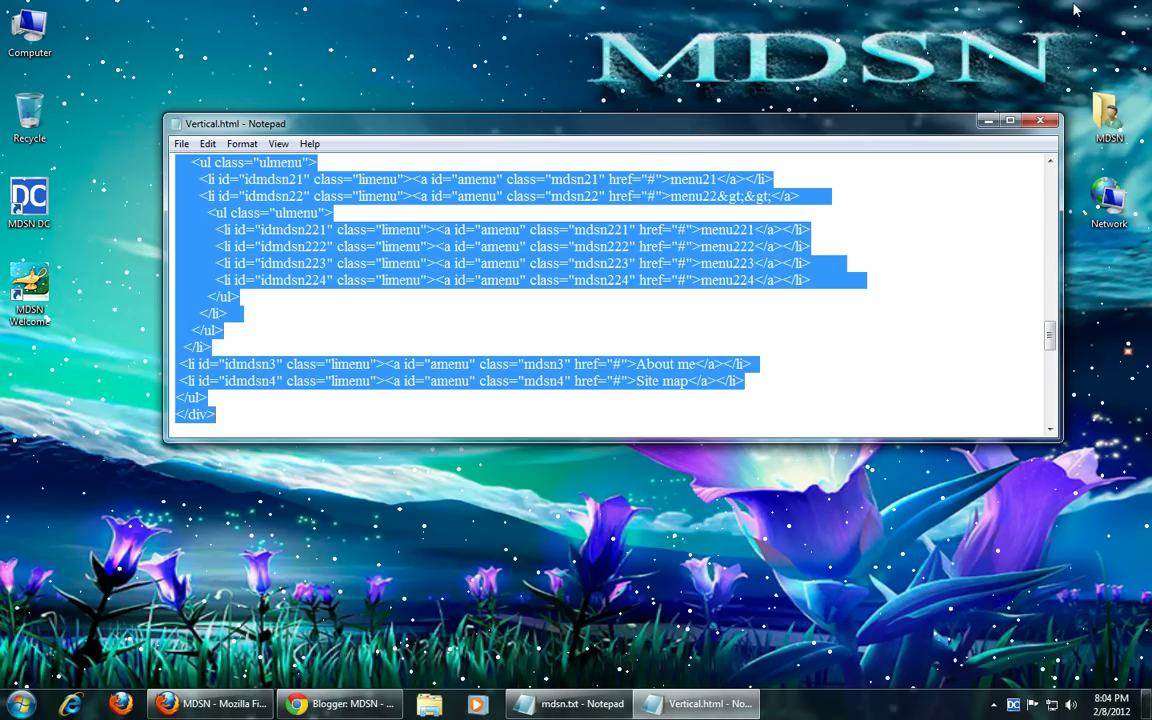
{"action": "left_click", "coordinate": [989, 125]}
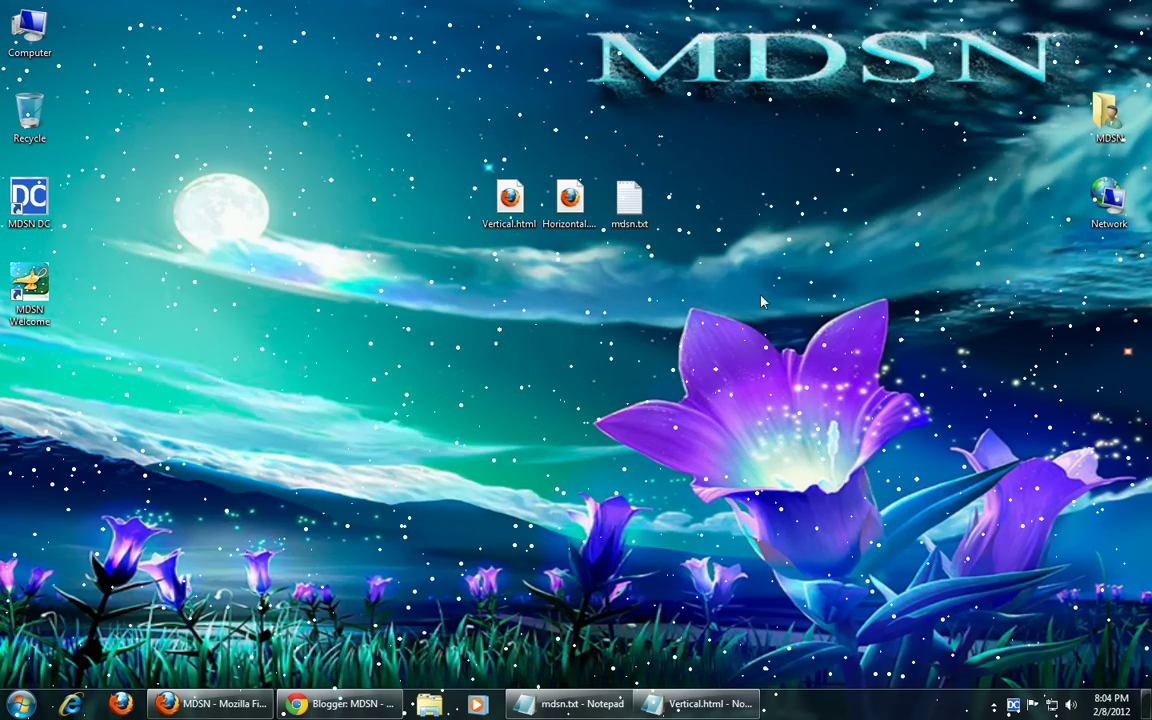